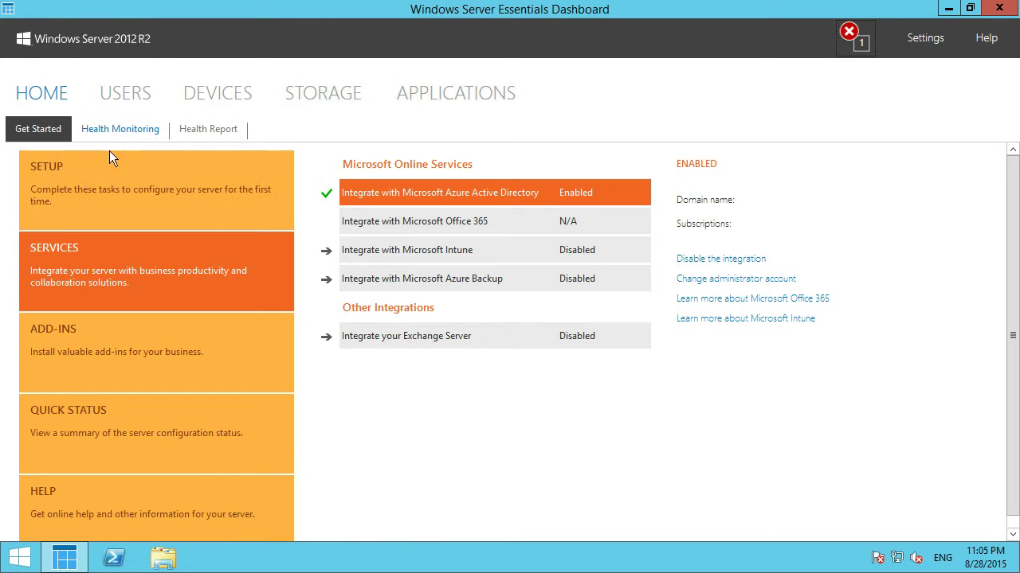
# Review the Setup tasks, Quick Status, health alerts and health report, then show the Users account list.
pyautogui.click(91, 194)
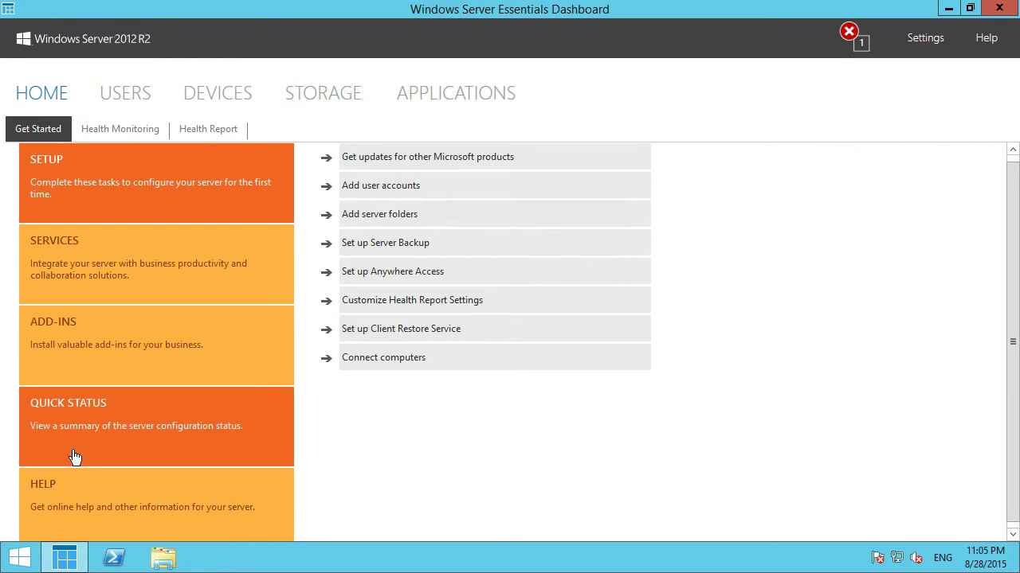
pyautogui.click(182, 425)
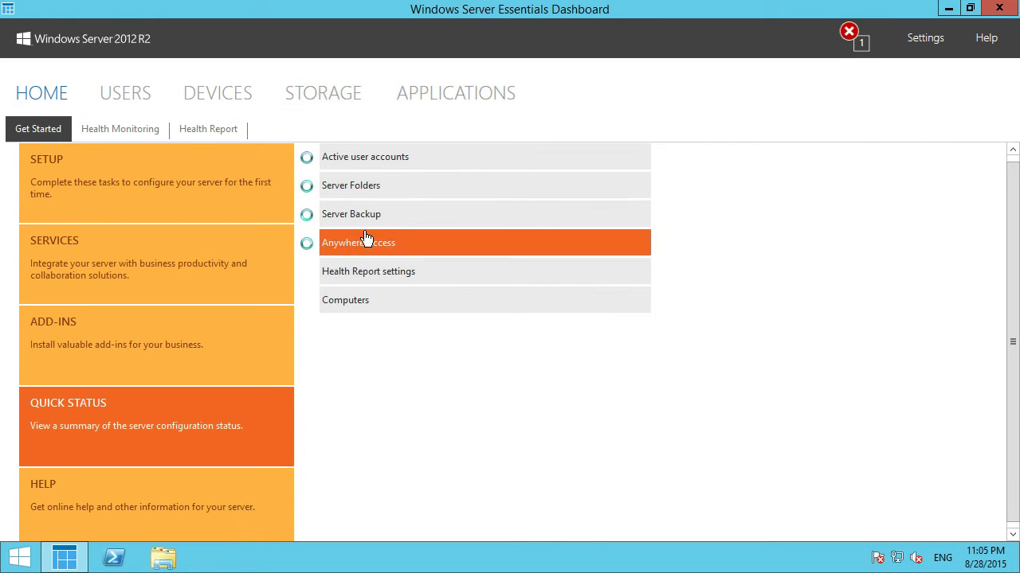
pyautogui.click(126, 128)
pyautogui.click(217, 134)
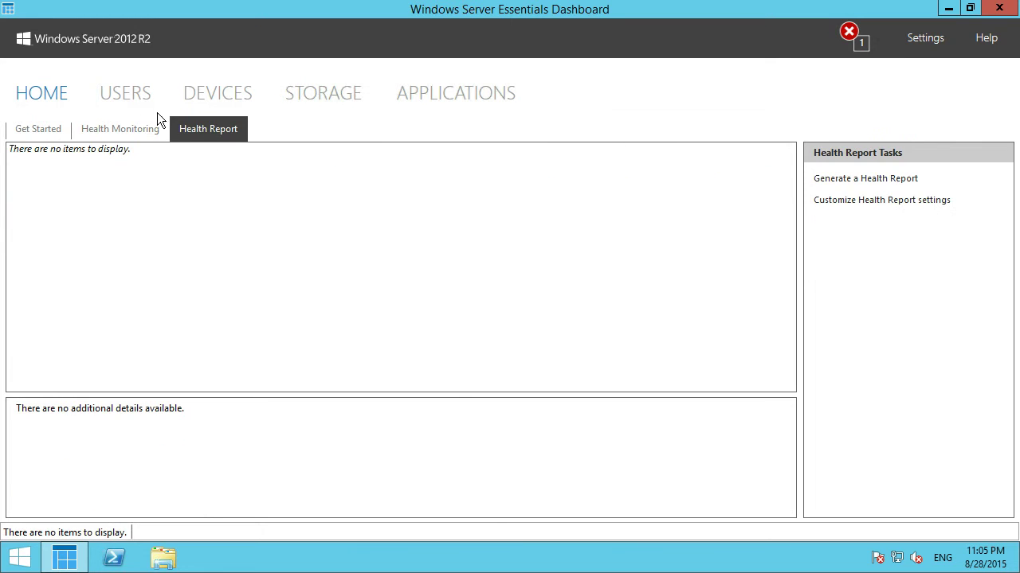
pyautogui.click(118, 94)
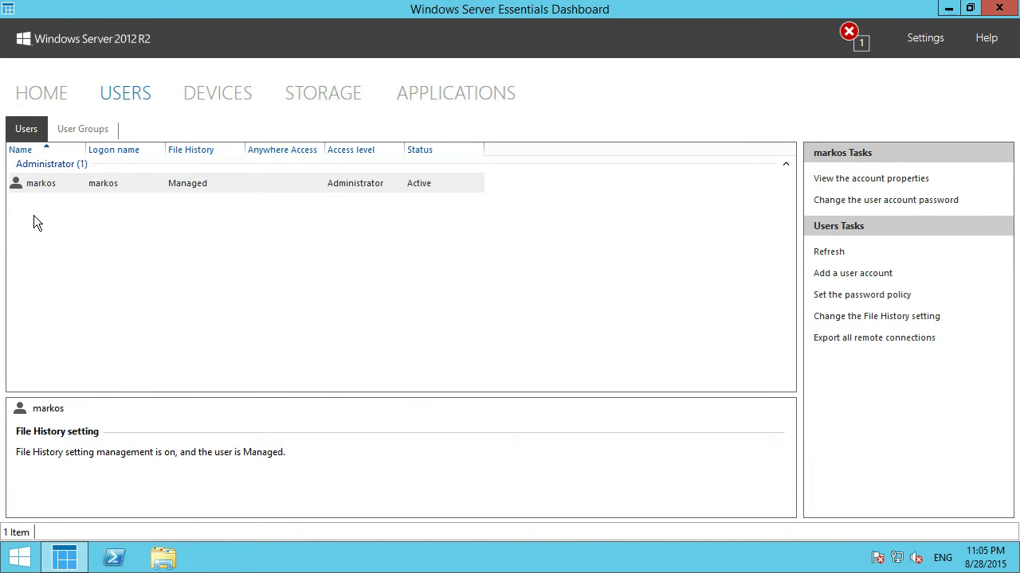
# Browse the Devices list, Storage server folders and Applications add-ins pages.
pyautogui.click(201, 102)
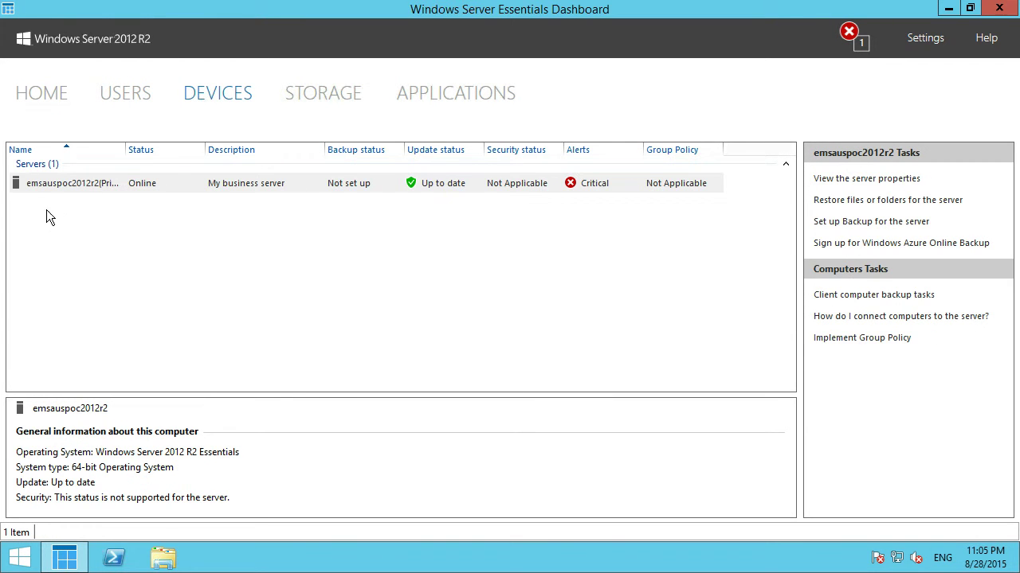
pyautogui.click(318, 97)
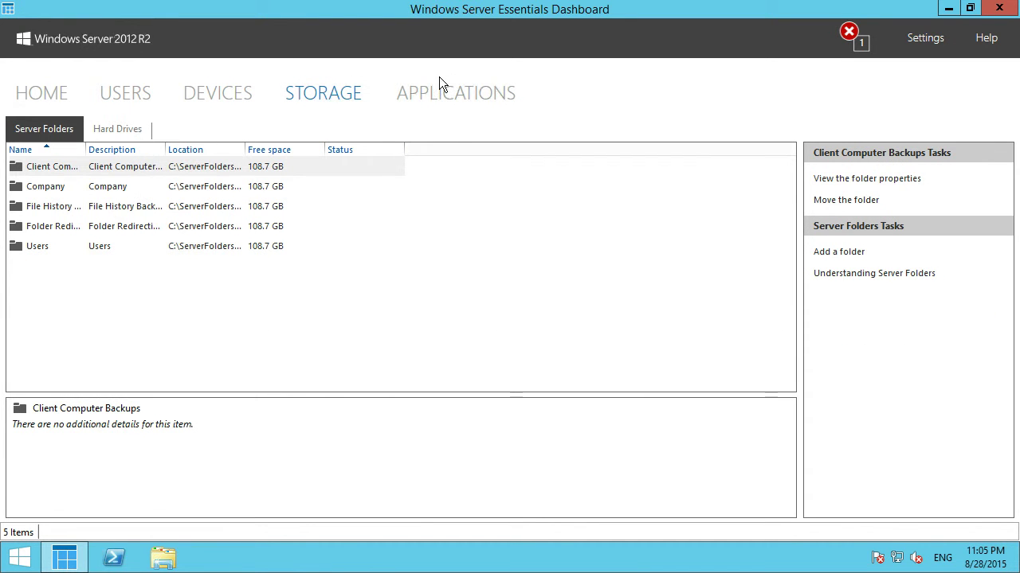
pyautogui.click(464, 104)
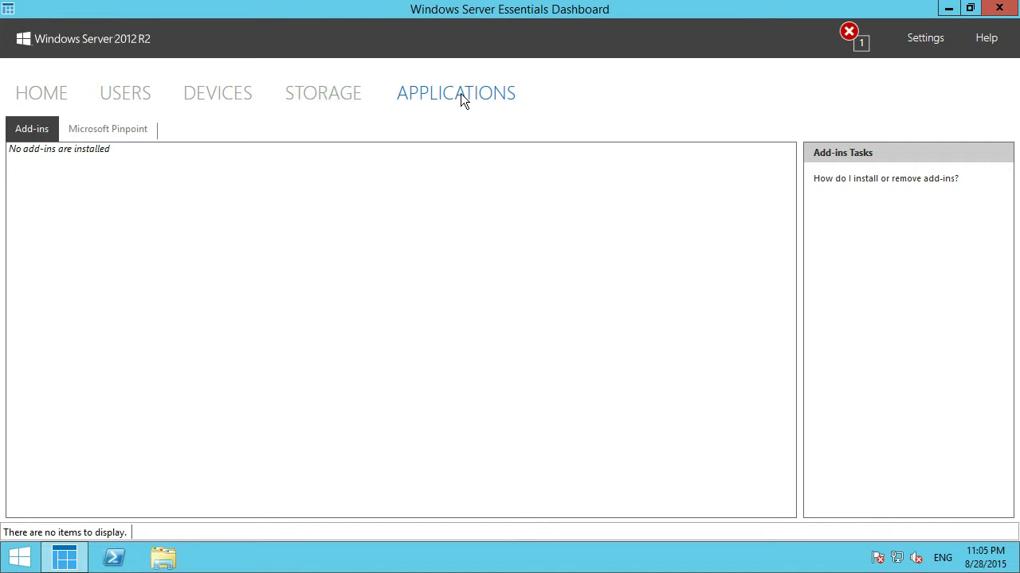
pyautogui.click(223, 96)
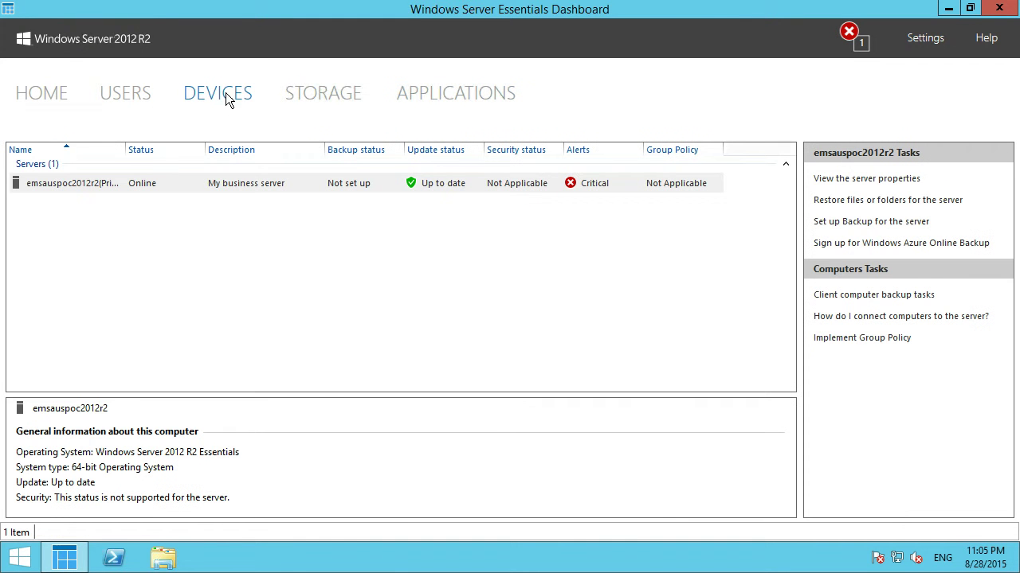
pyautogui.click(313, 94)
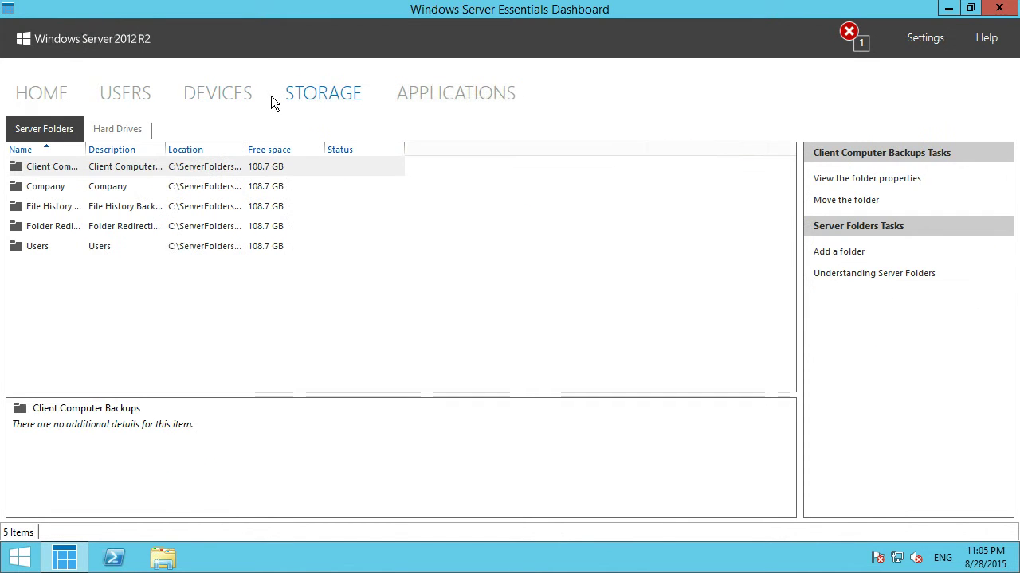
# Return to the Devices page and widen the Name column so the full server name shows.
pyautogui.click(245, 95)
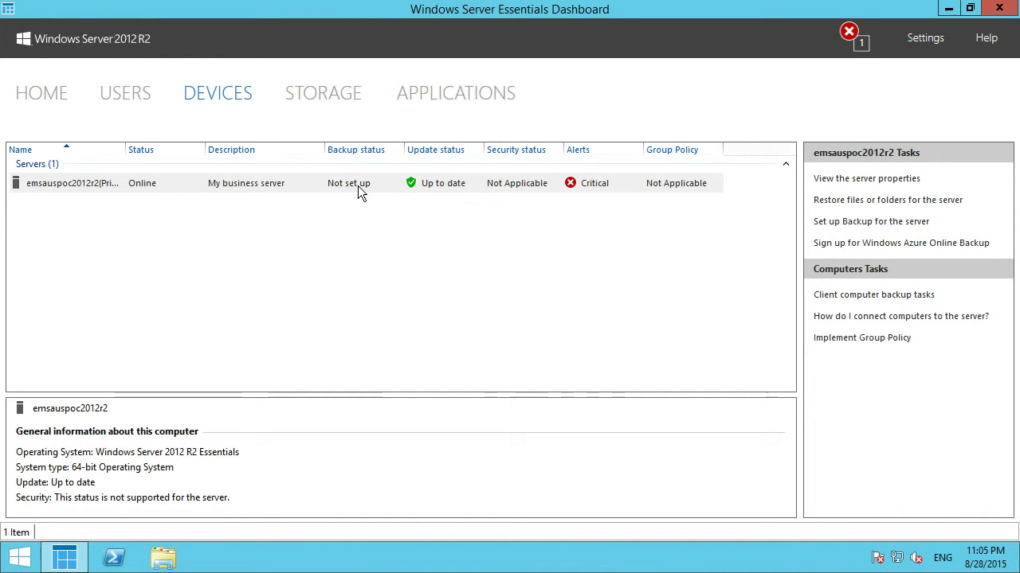
pyautogui.click(333, 102)
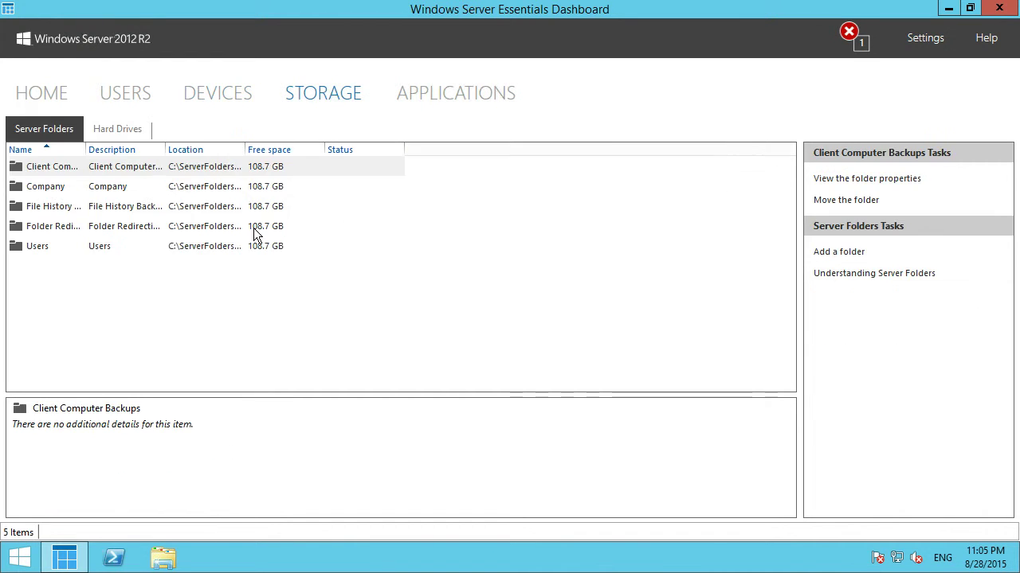
pyautogui.click(224, 91)
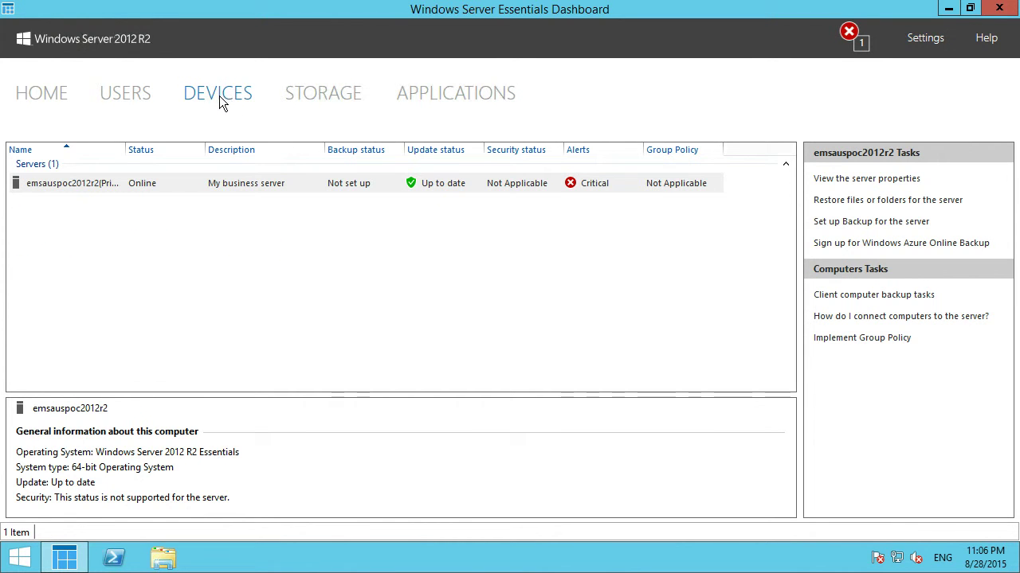
pyautogui.moveTo(125, 148); pyautogui.dragTo(157, 148)
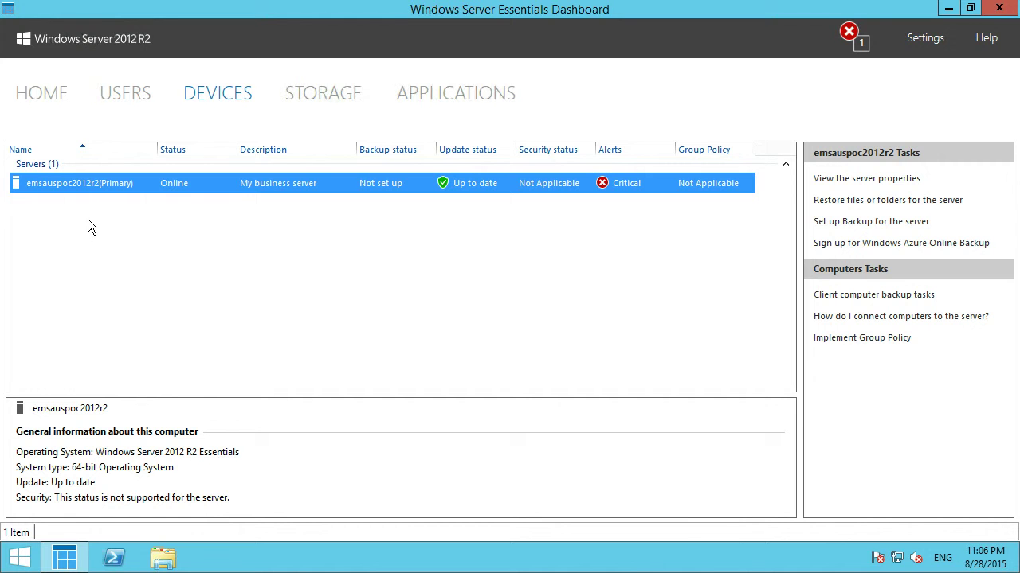
# Go to Home's Get Started overview and show the Services list of Exchange and Azure AD integrations.
pyautogui.click(42, 96)
pyautogui.click(43, 131)
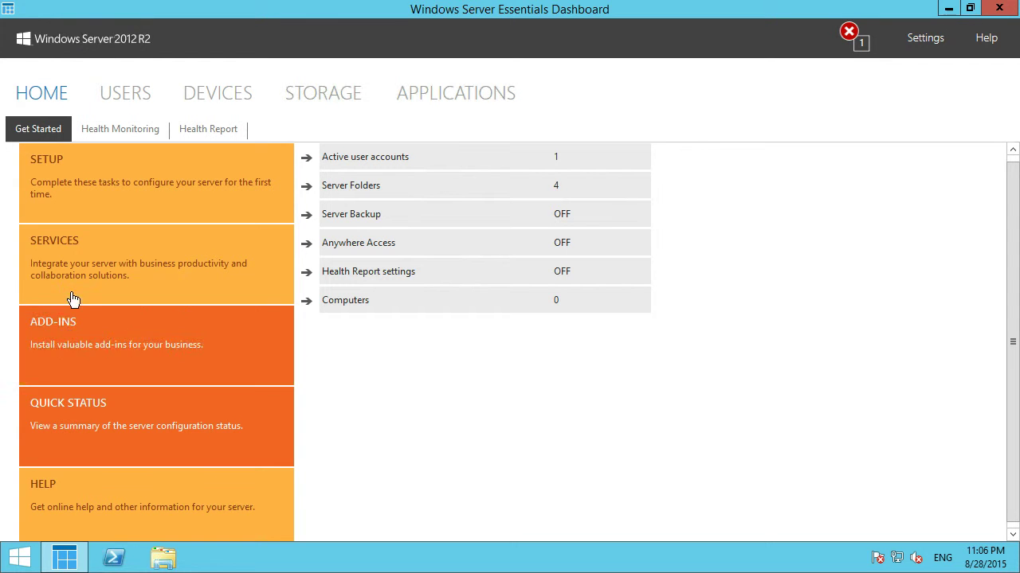
pyautogui.click(75, 267)
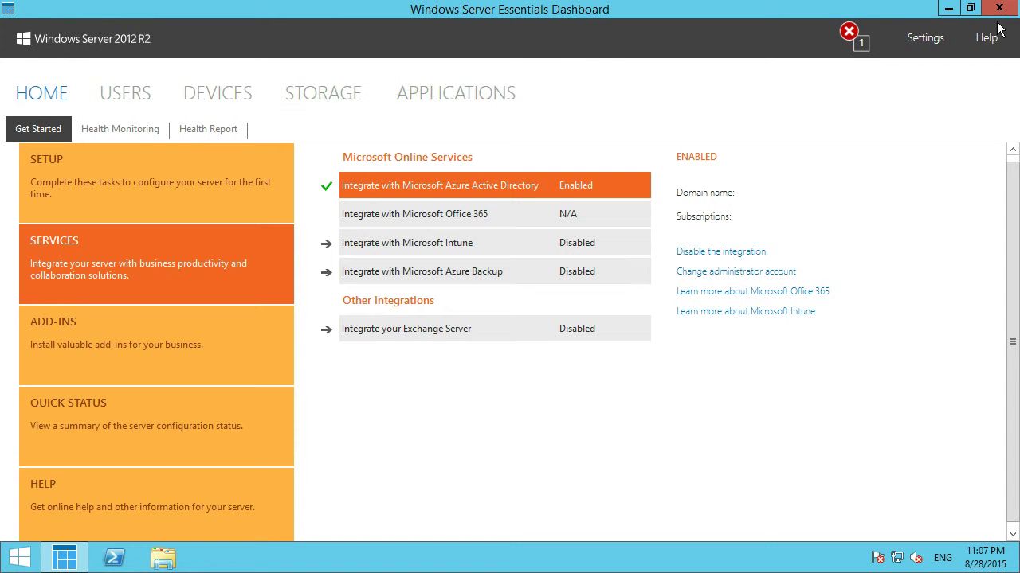
# Minimize the Dashboard and search the Start screen for 'server manager' to launch it.
pyautogui.click(948, 10)
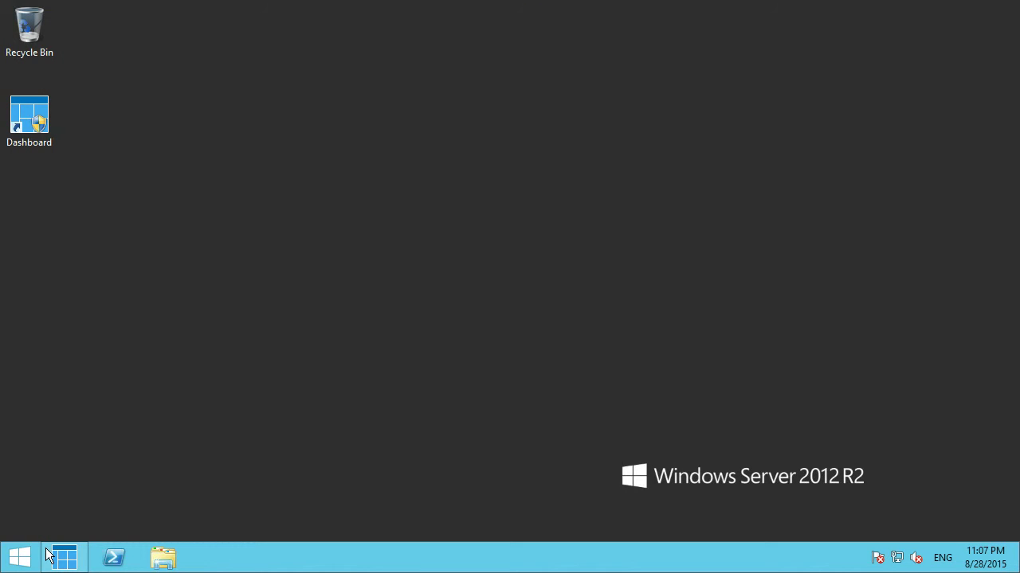
pyautogui.click(12, 567)
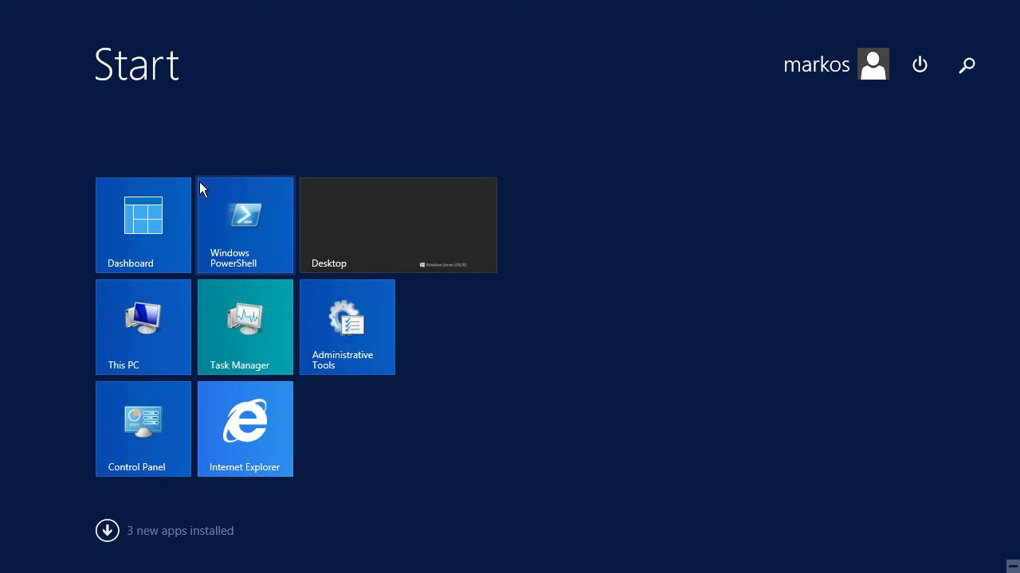
pyautogui.write('win')
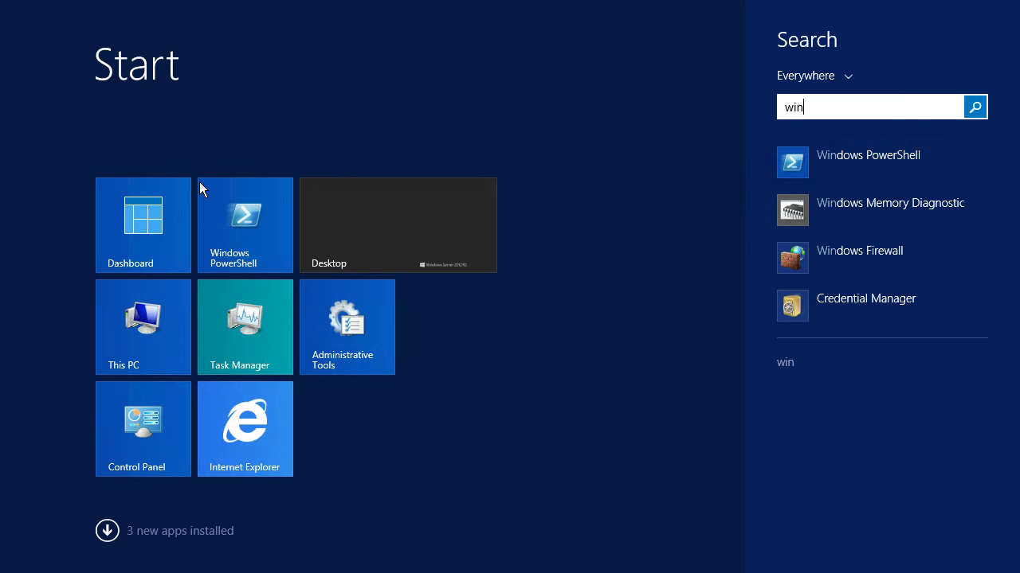
pyautogui.press('BackSpace')
pyautogui.press('BackSpace')
pyautogui.press('BackSpace')
pyautogui.write('server manager')
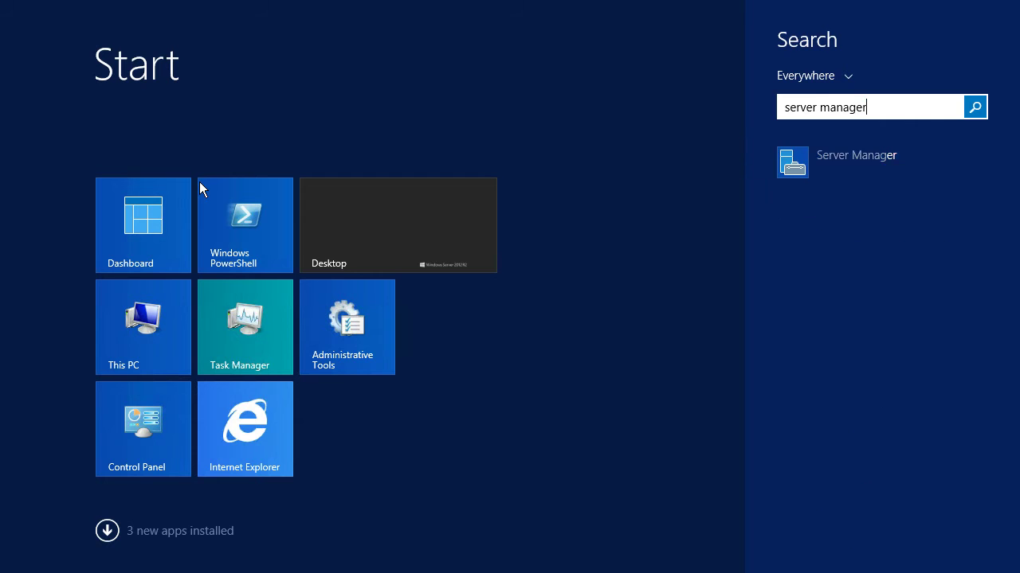
pyautogui.press('Return')
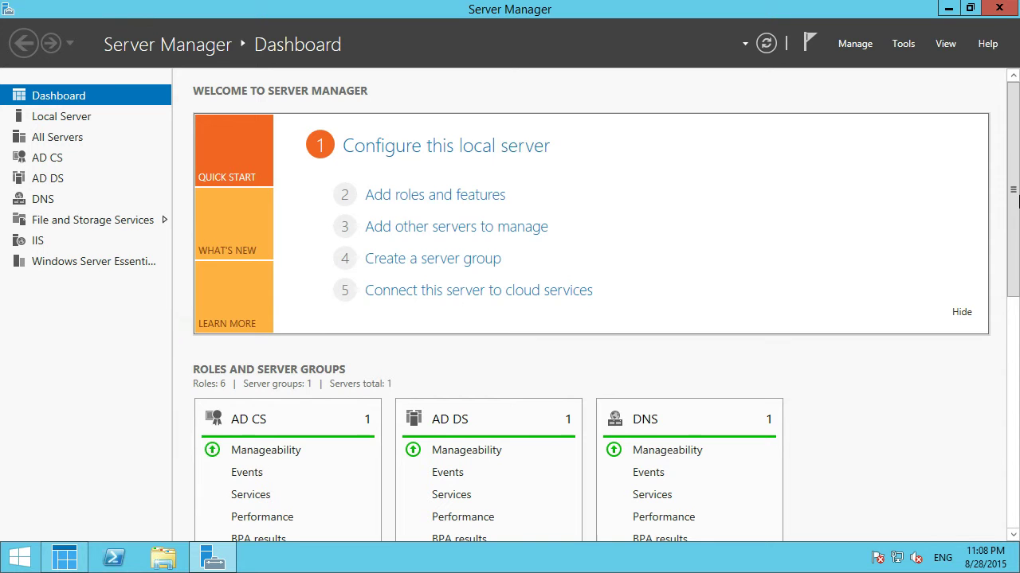
# View the Storage Pools page and the Windows Server Essentials page, then go back to the Server Manager Dashboard.
pyautogui.moveTo(1011, 177); pyautogui.dragTo(994, 126)
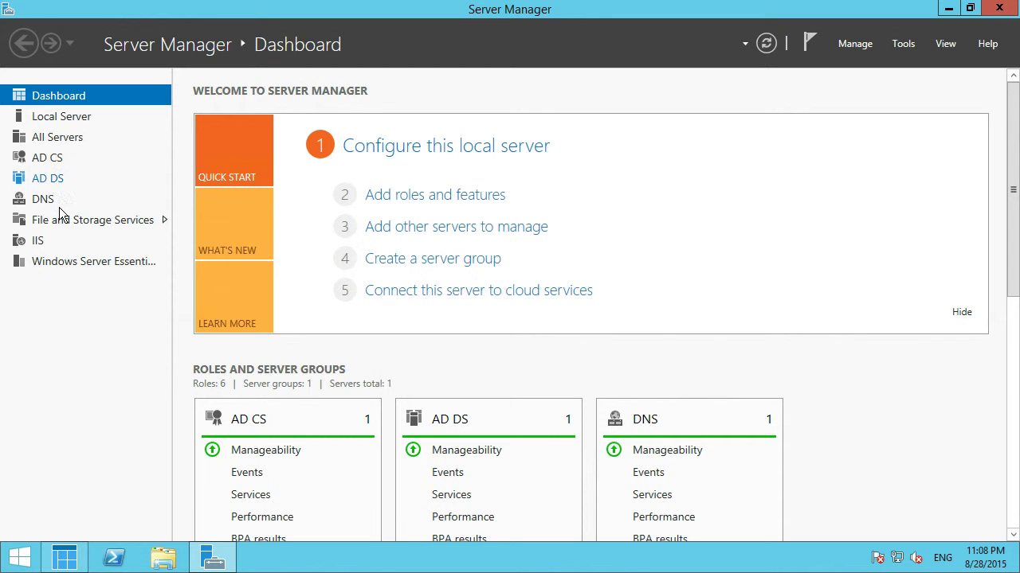
pyautogui.click(107, 221)
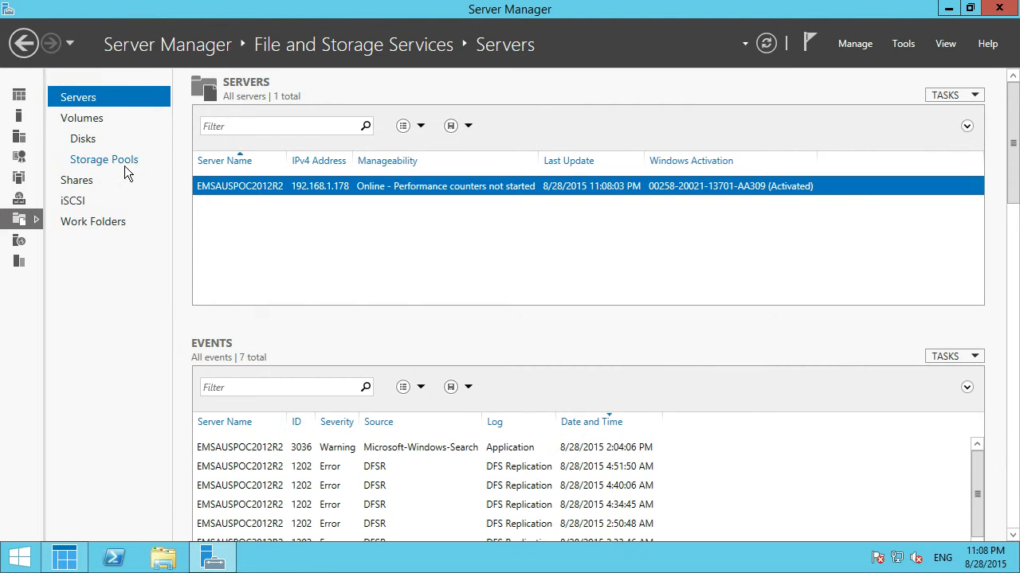
pyautogui.click(125, 163)
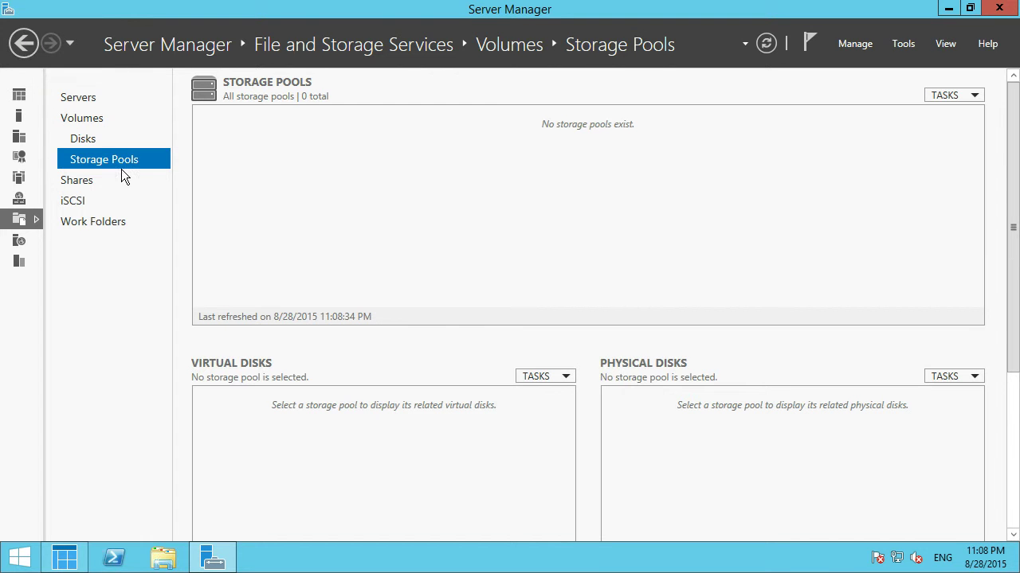
pyautogui.click(22, 41)
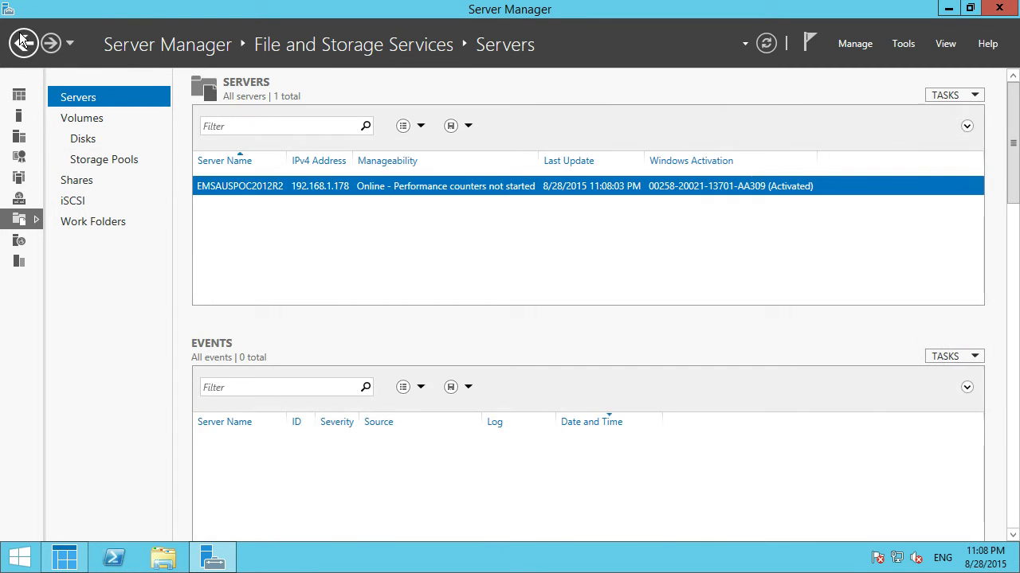
pyautogui.click(23, 42)
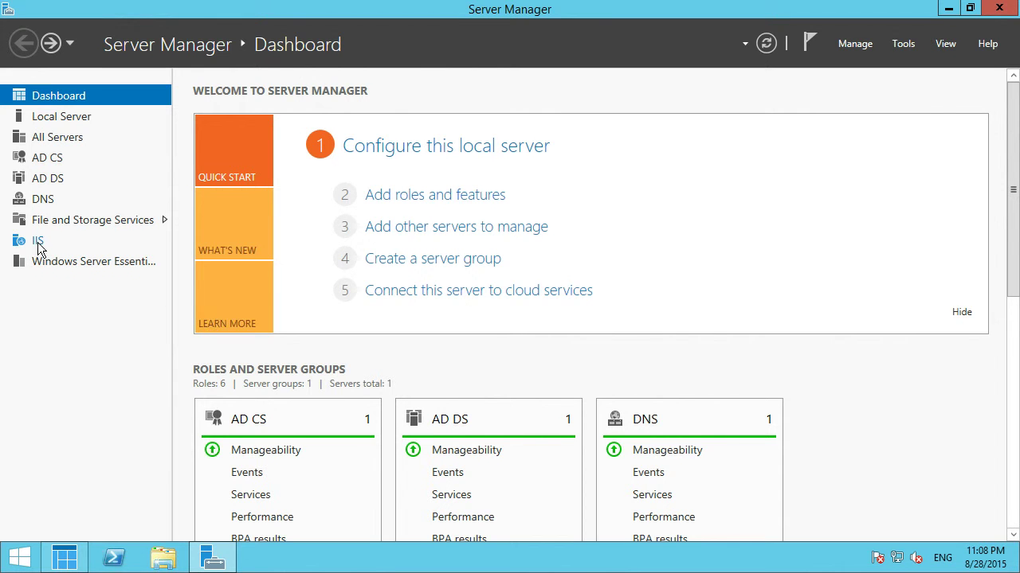
pyautogui.click(114, 259)
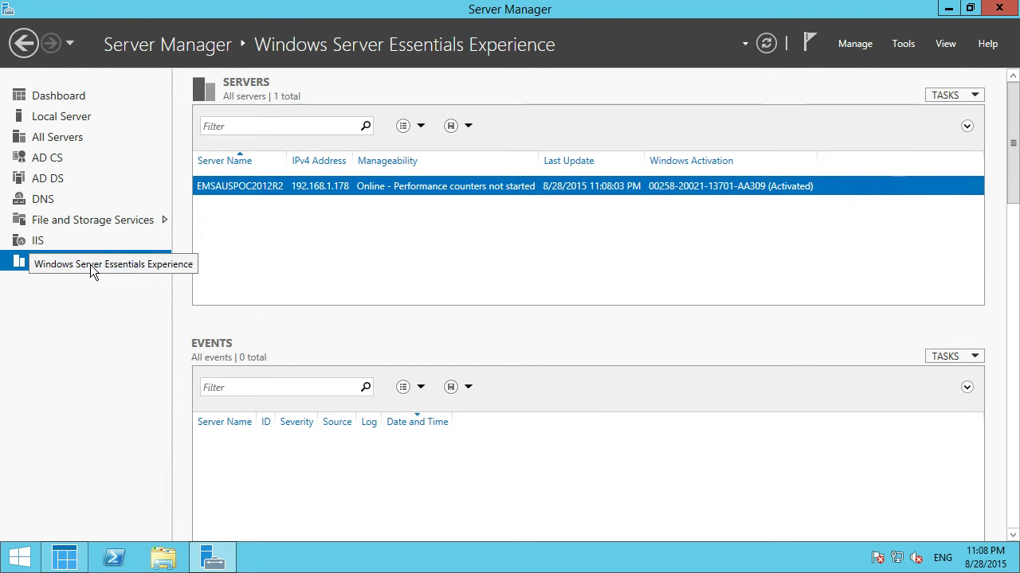
pyautogui.click(60, 94)
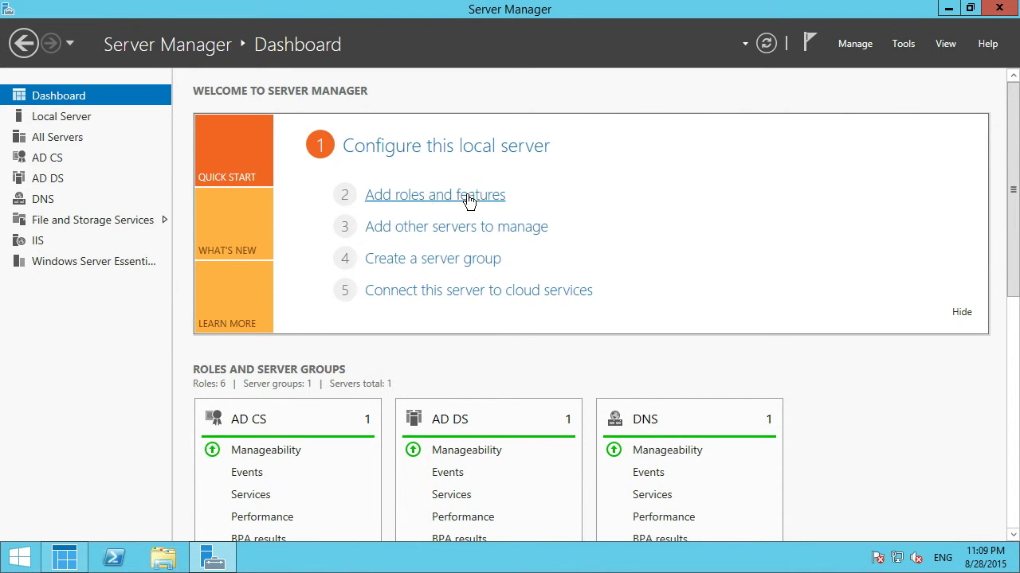
# Start the Add Roles and Features wizard with role-based installation on this server.
pyautogui.click(469, 197)
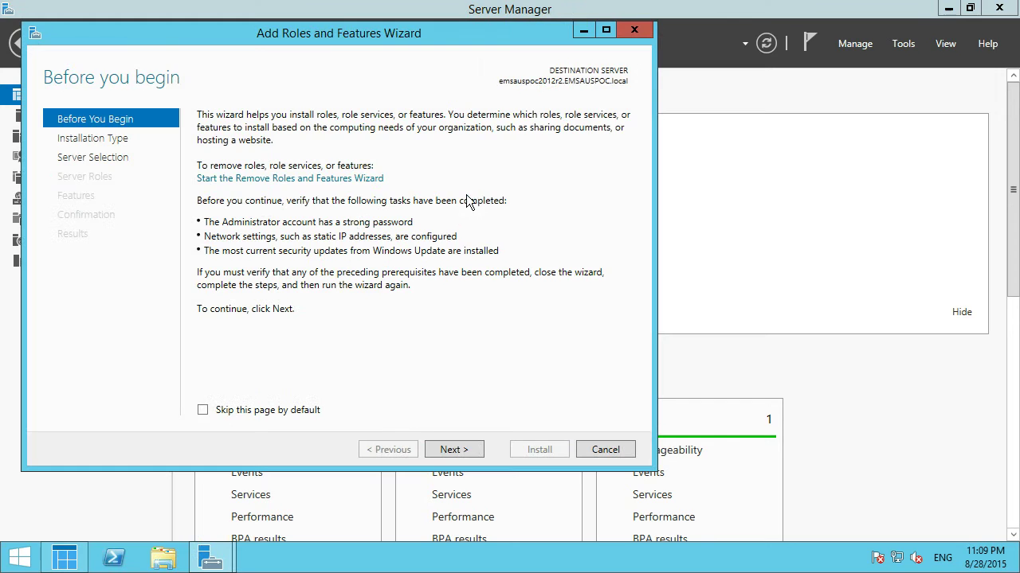
pyautogui.click(464, 452)
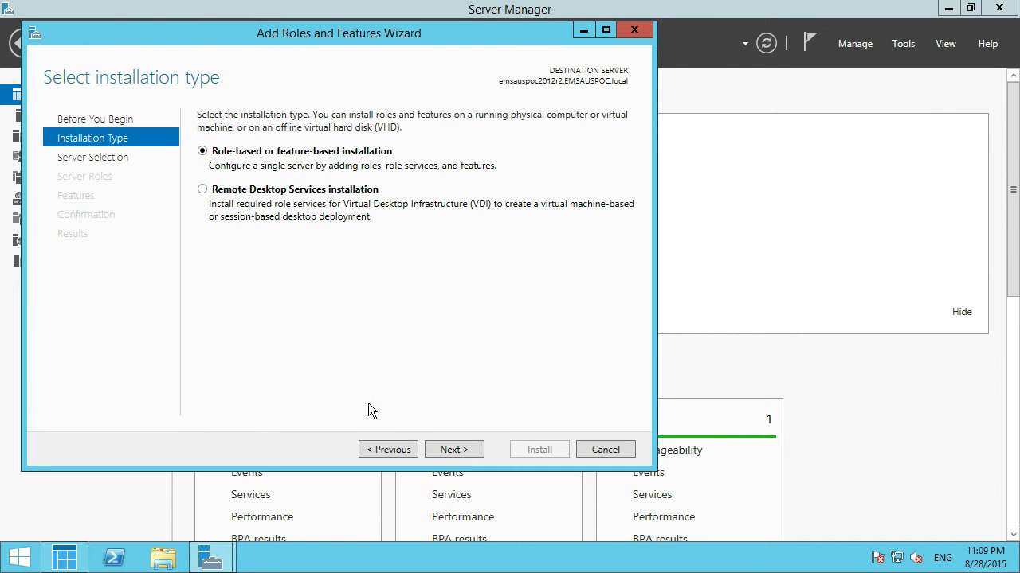
pyautogui.click(469, 450)
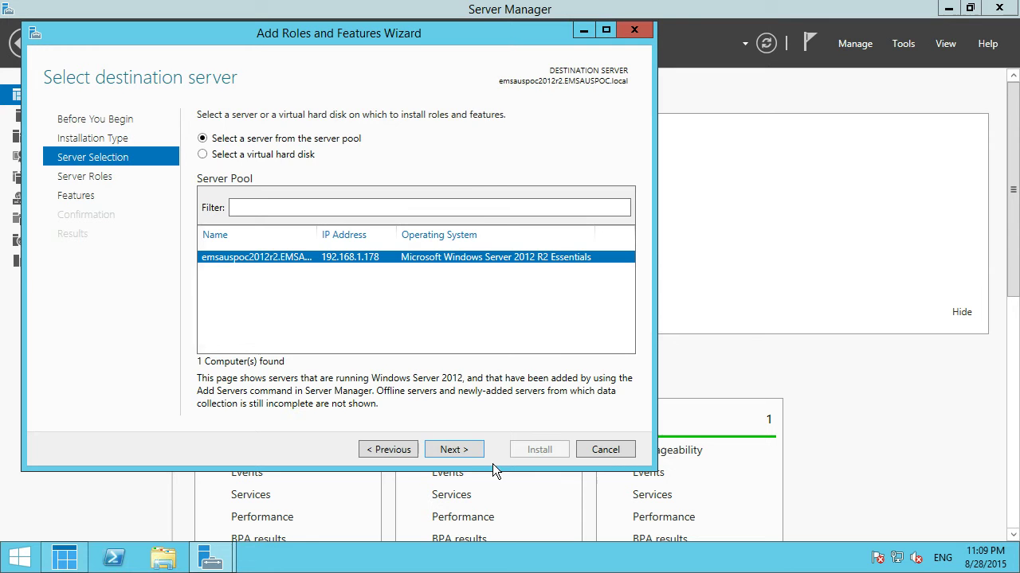
pyautogui.click(462, 451)
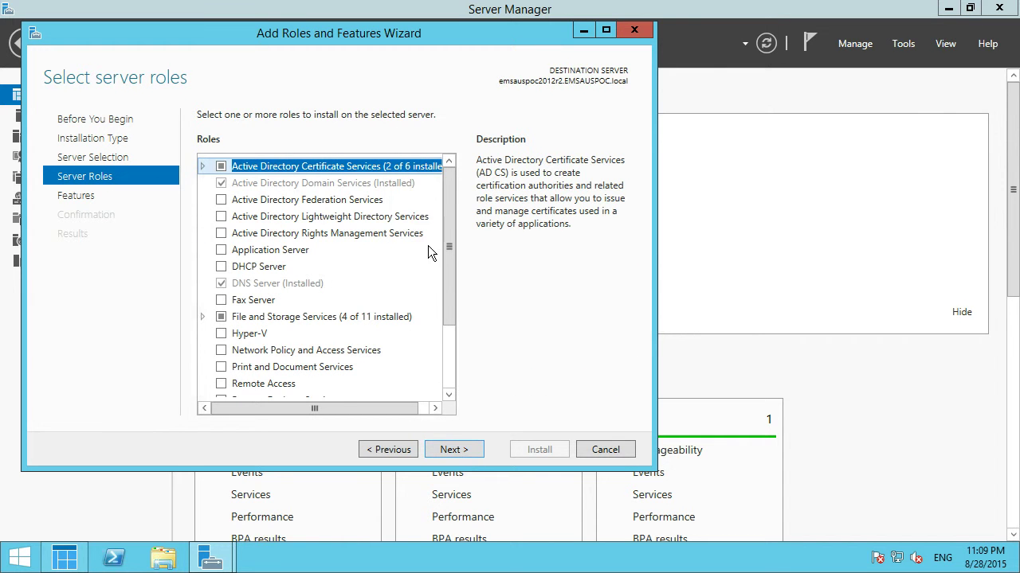
# Read the Windows Server Essentials Experience description and expand File and Storage Services and File and iSCSI Services.
pyautogui.moveTo(448, 248); pyautogui.dragTo(448, 382)
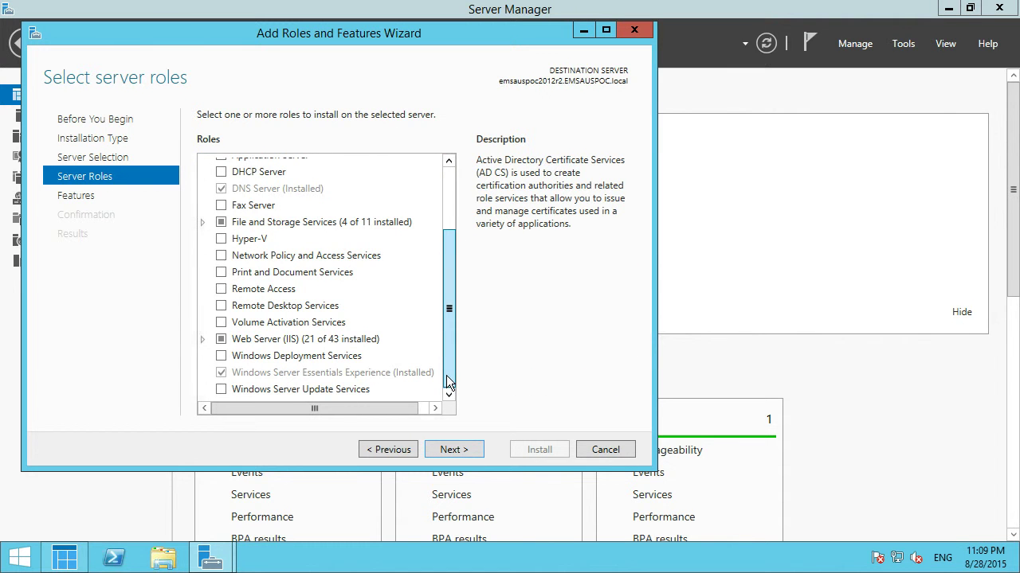
pyautogui.click(415, 371)
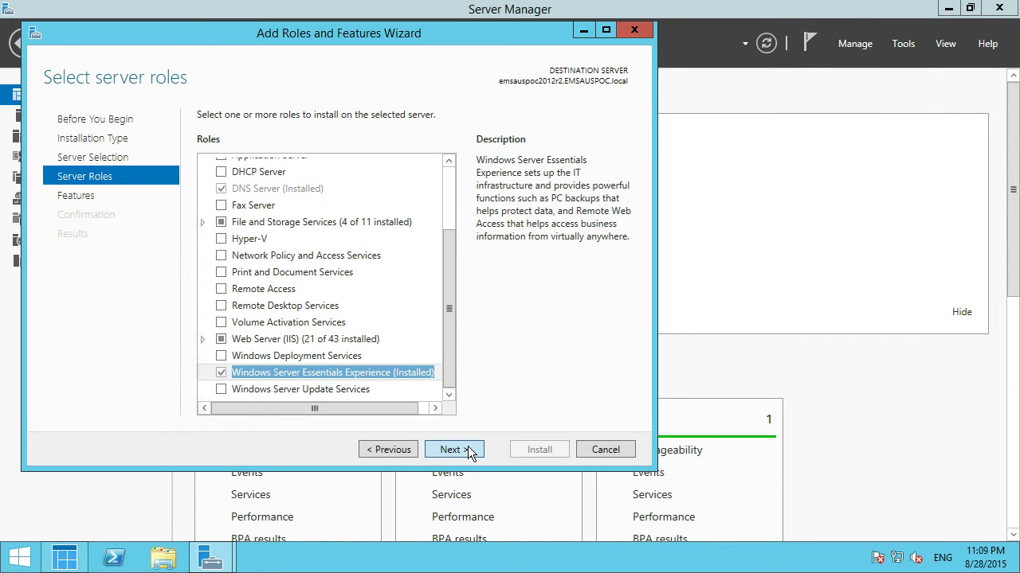
pyautogui.click(199, 222)
pyautogui.click(201, 222)
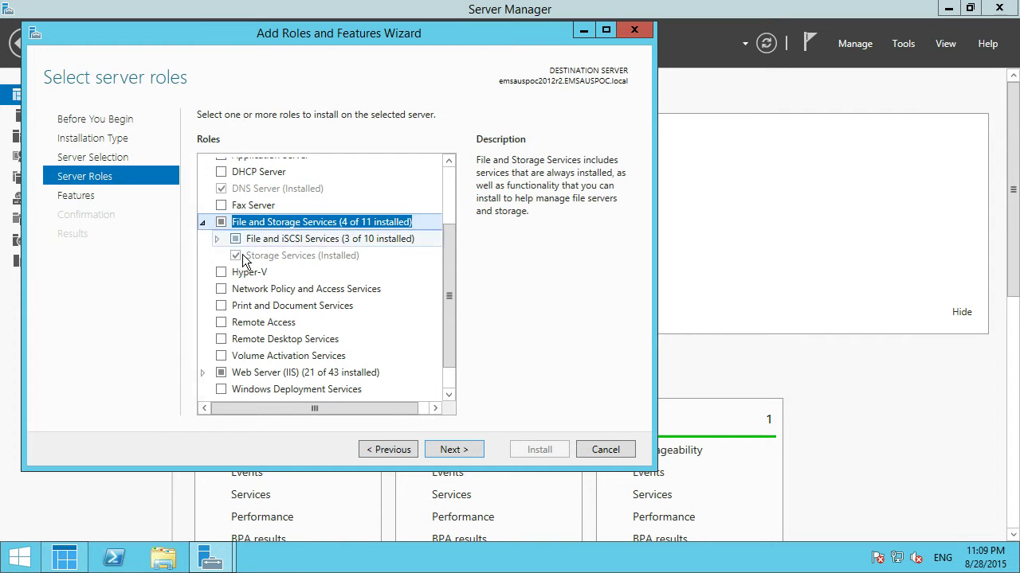
pyautogui.click(231, 241)
pyautogui.scroll(-1, 383, 299)
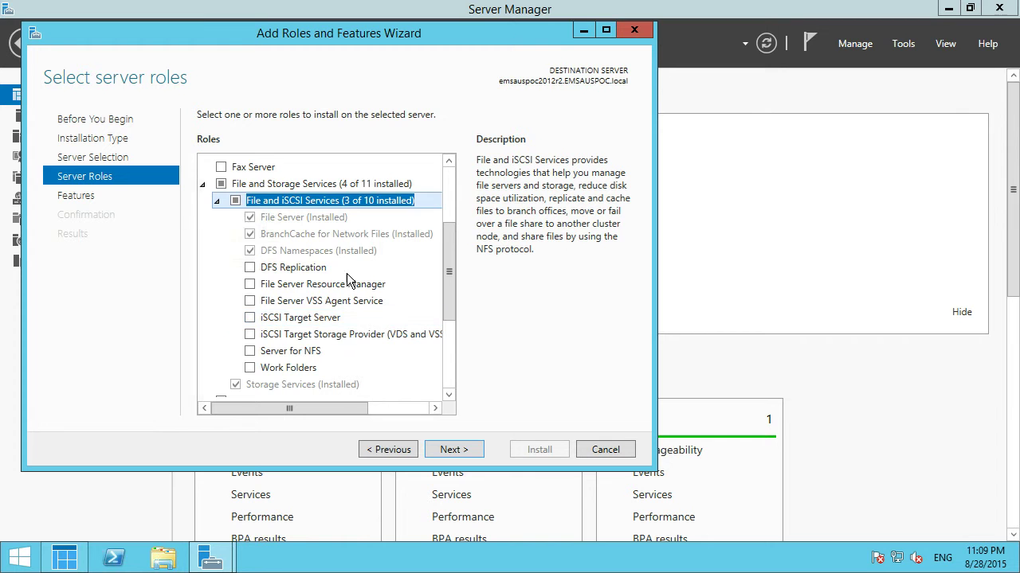
pyautogui.scroll(-3, 367, 287)
pyautogui.scroll(-1, 427, 356)
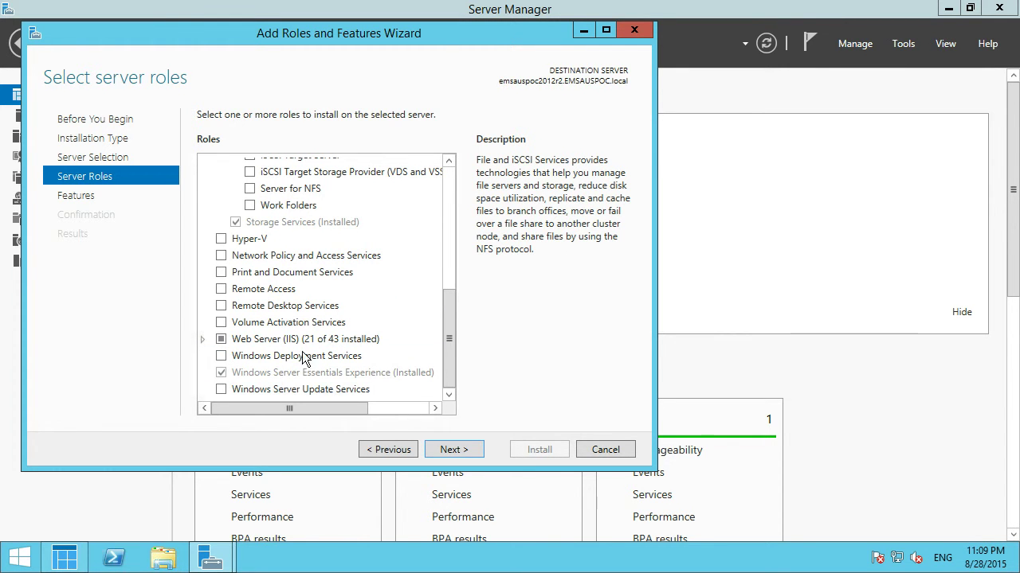
# Scroll through the wizard's Features list, then cancel the wizard without installing anything.
pyautogui.click(89, 198)
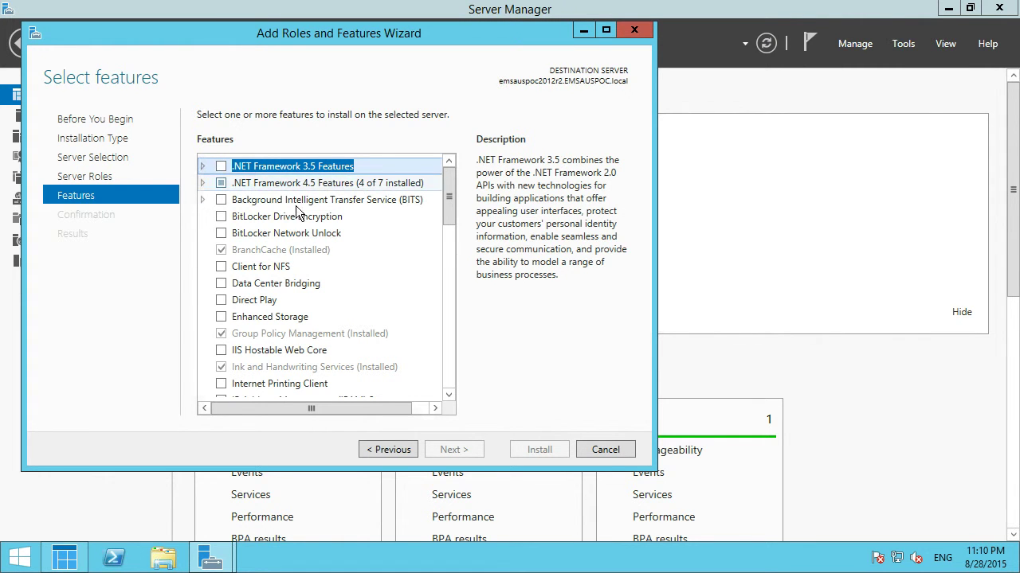
pyautogui.scroll(-2, 359, 279)
pyautogui.scroll(-10, 355, 291)
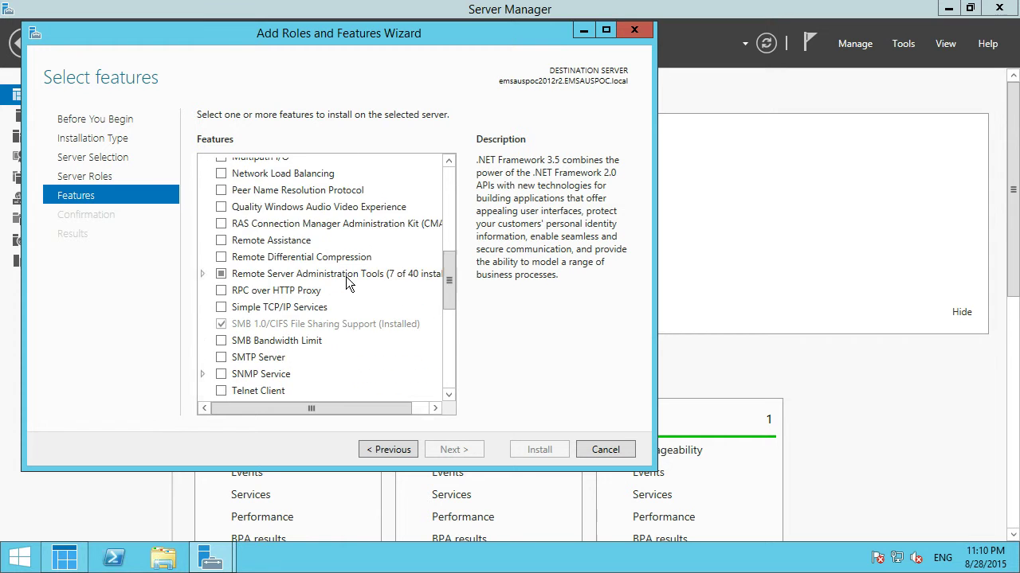
pyautogui.scroll(-1, 333, 292)
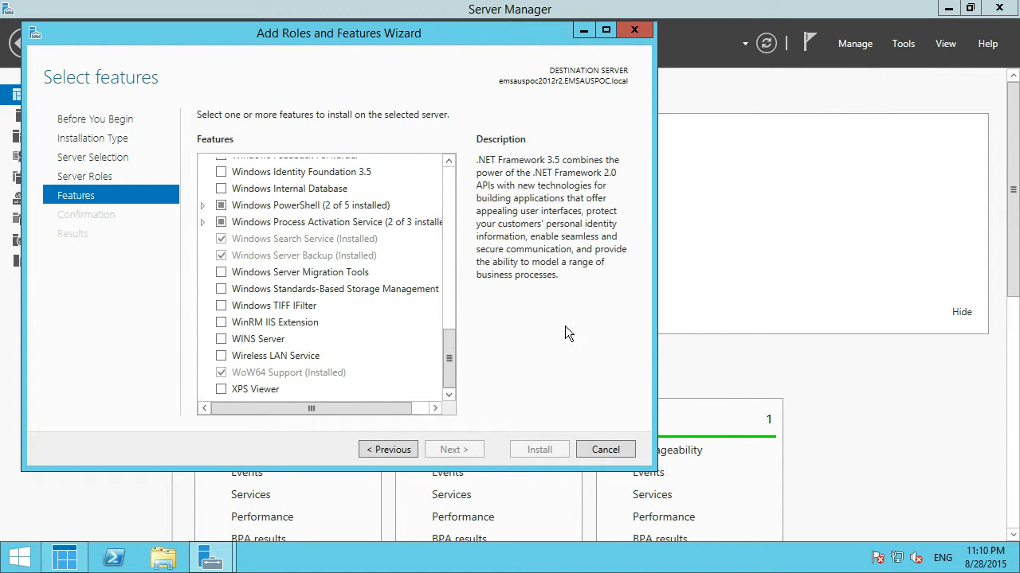
pyautogui.click(621, 455)
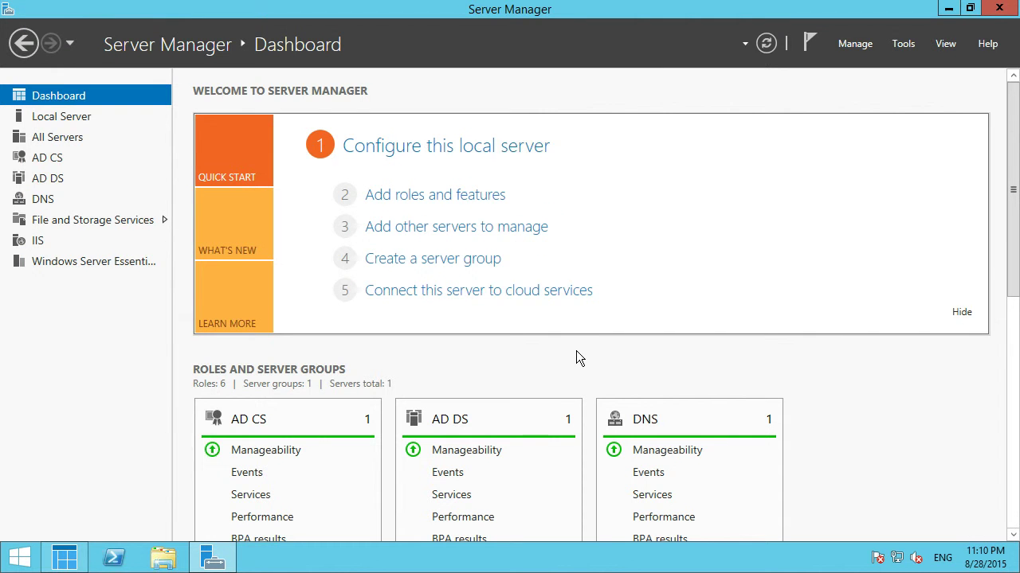
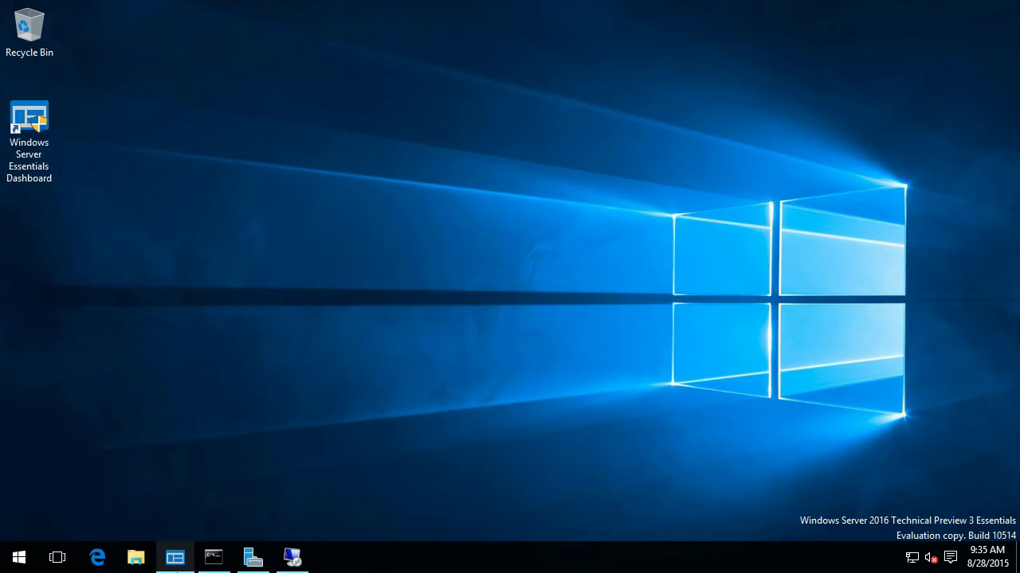
# Restore the Dashboard, show its Services list, and begin Azure Active Directory integration.
pyautogui.moveTo(178, 567)
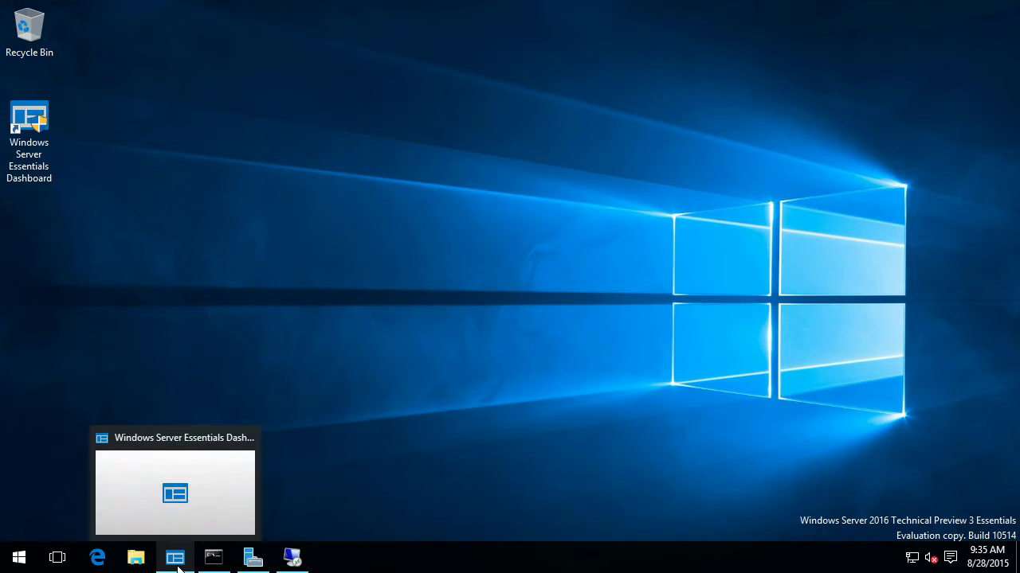
pyautogui.click(190, 500)
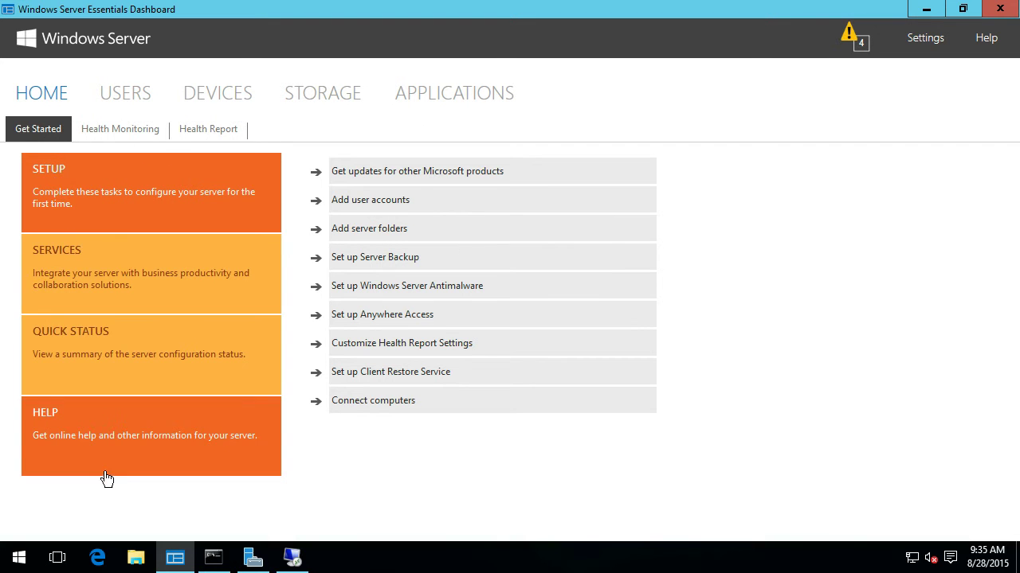
pyautogui.click(58, 263)
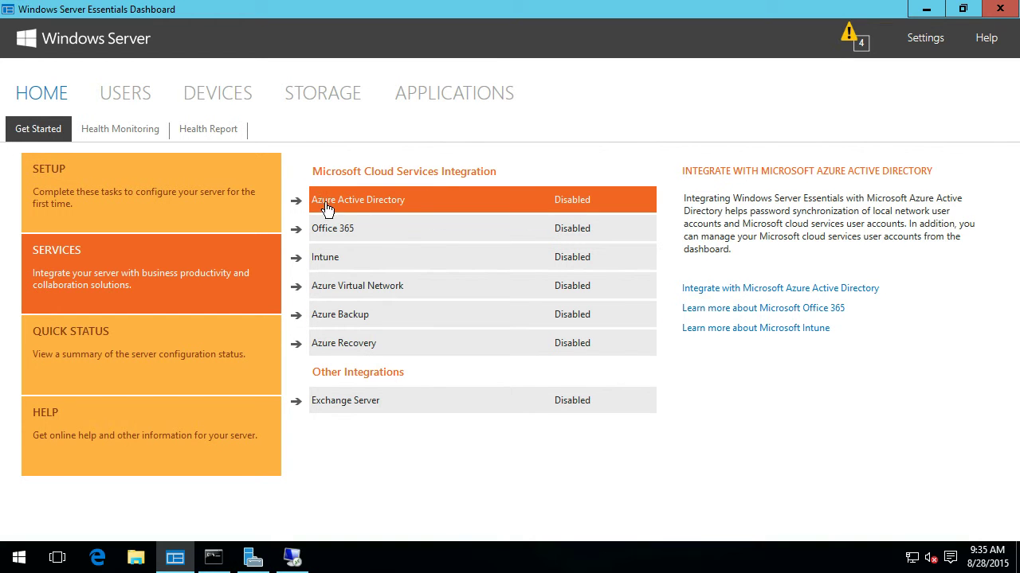
pyautogui.click(727, 288)
# Sign in with the saved cloud administrator account and its password, accept the strong password policy, and finish Azure AD setup.
pyautogui.click(422, 410)
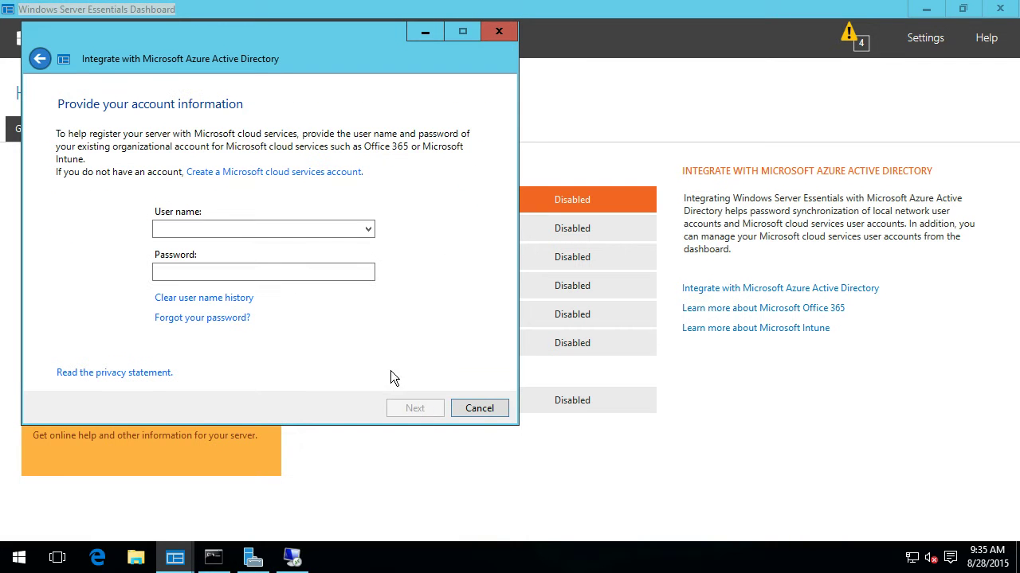
pyautogui.click(369, 229)
pyautogui.click(181, 240)
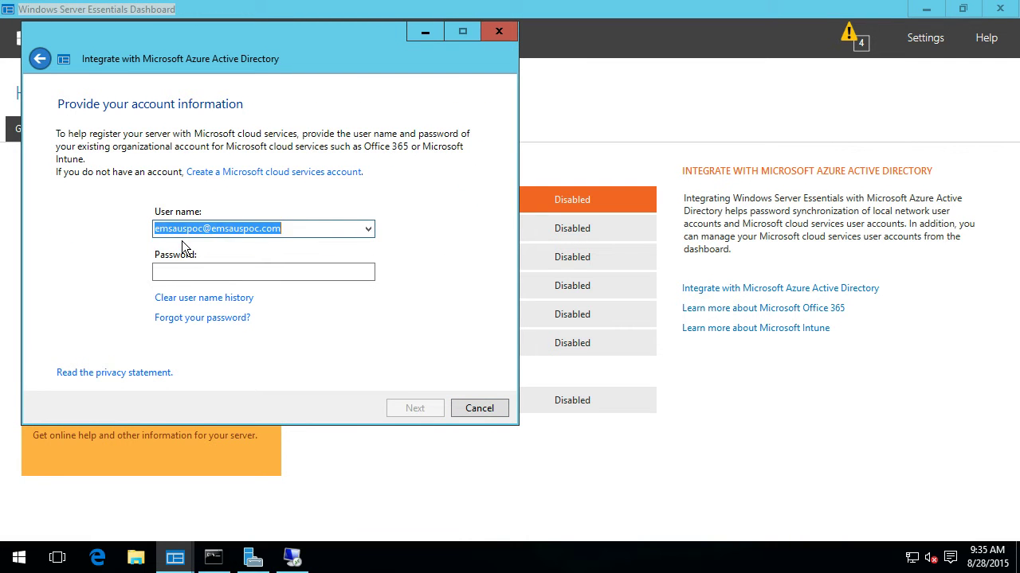
pyautogui.click(194, 275)
pyautogui.write('********')
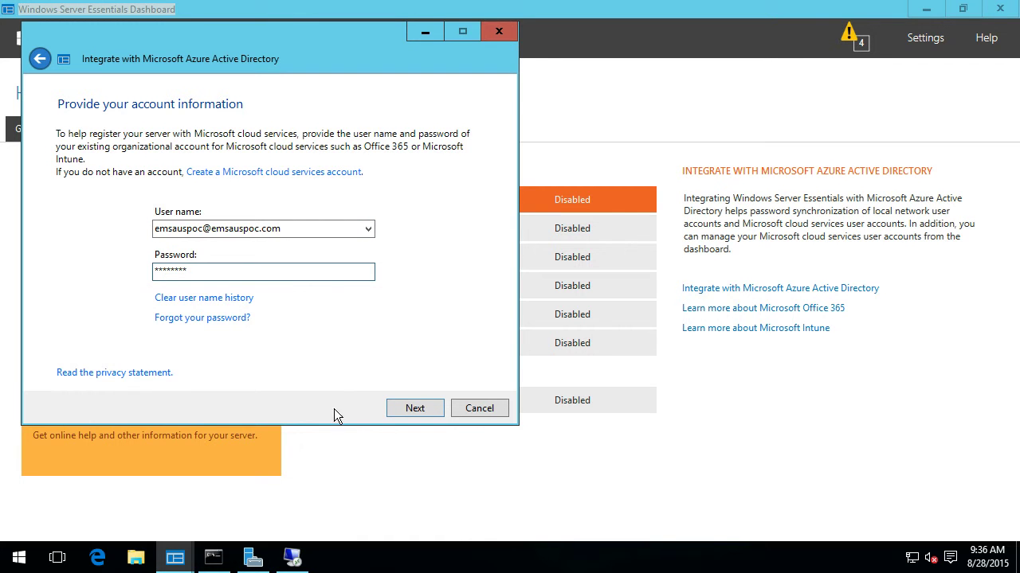
pyautogui.click(402, 410)
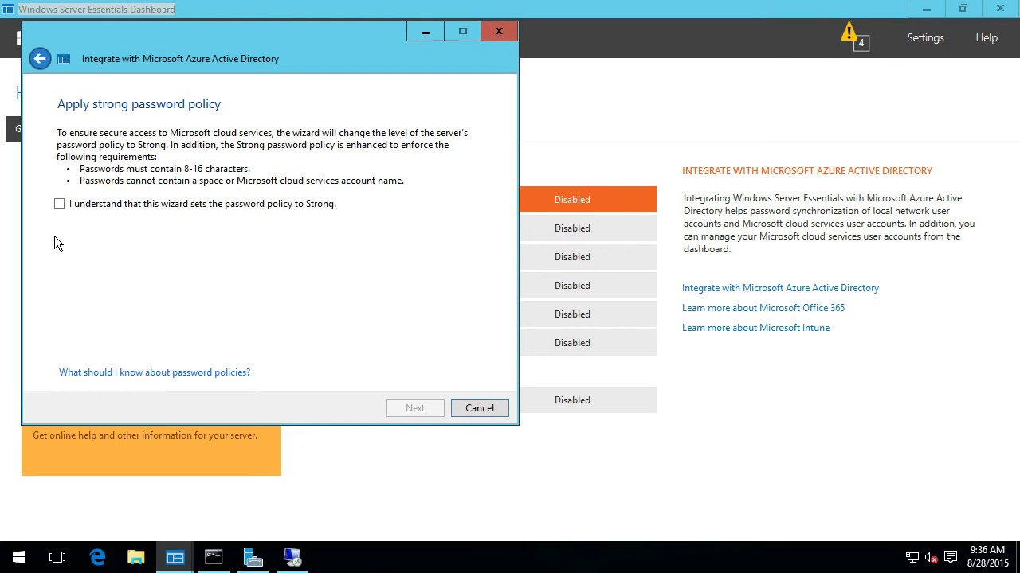
pyautogui.click(60, 204)
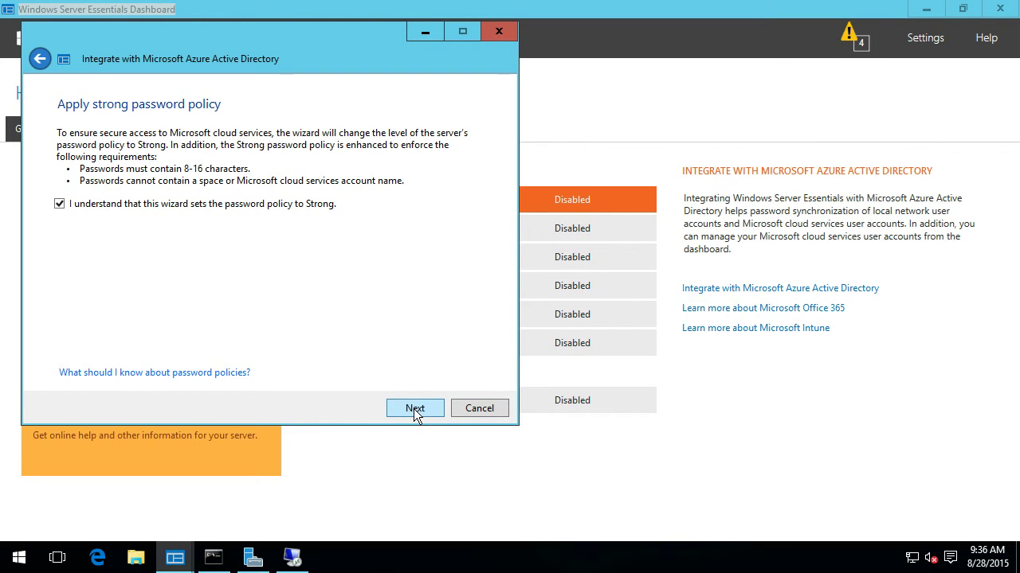
pyautogui.click(418, 410)
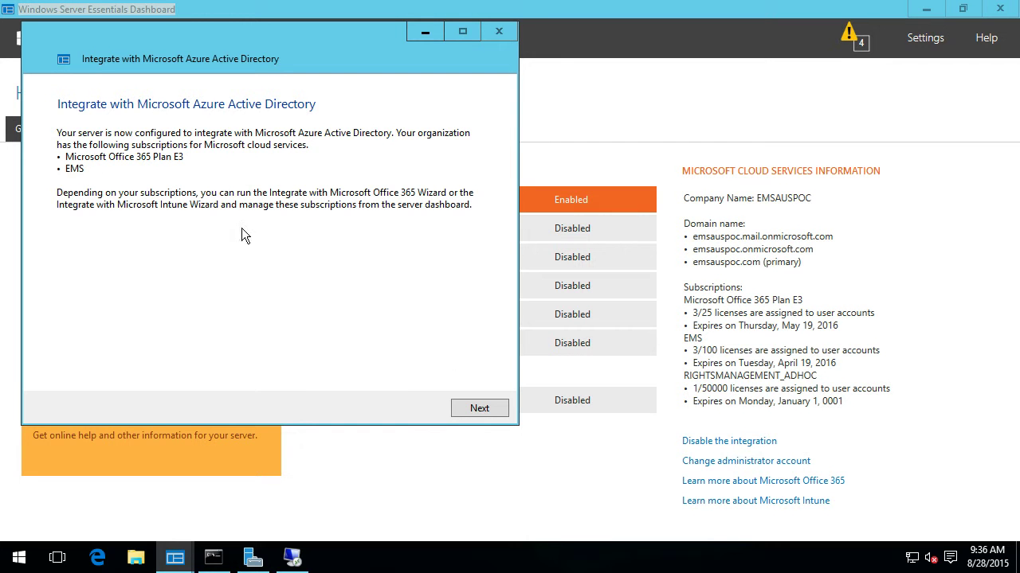
pyautogui.click(480, 408)
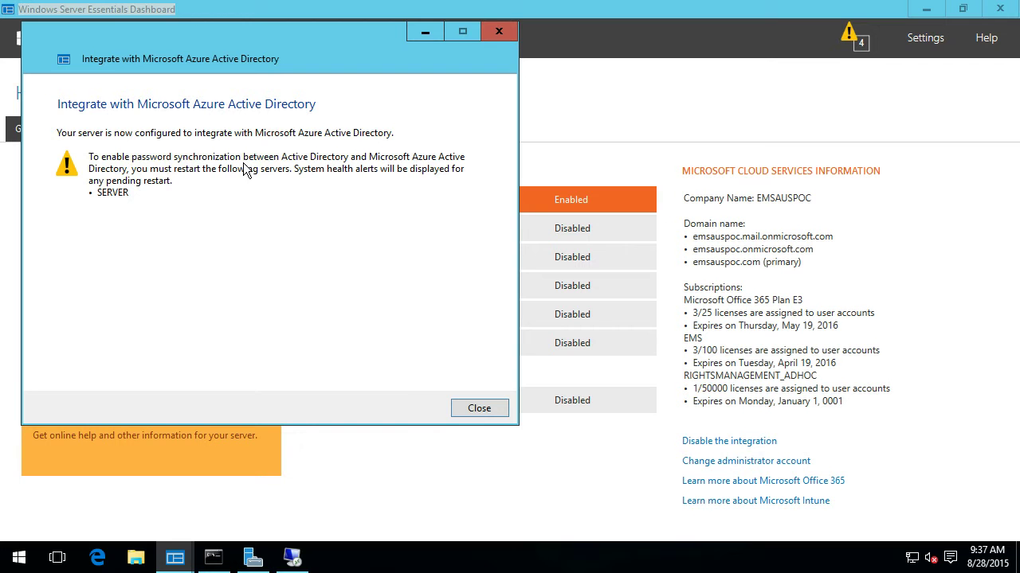
# Close the Azure AD wizard at its restart-warning page.
pyautogui.click(478, 409)
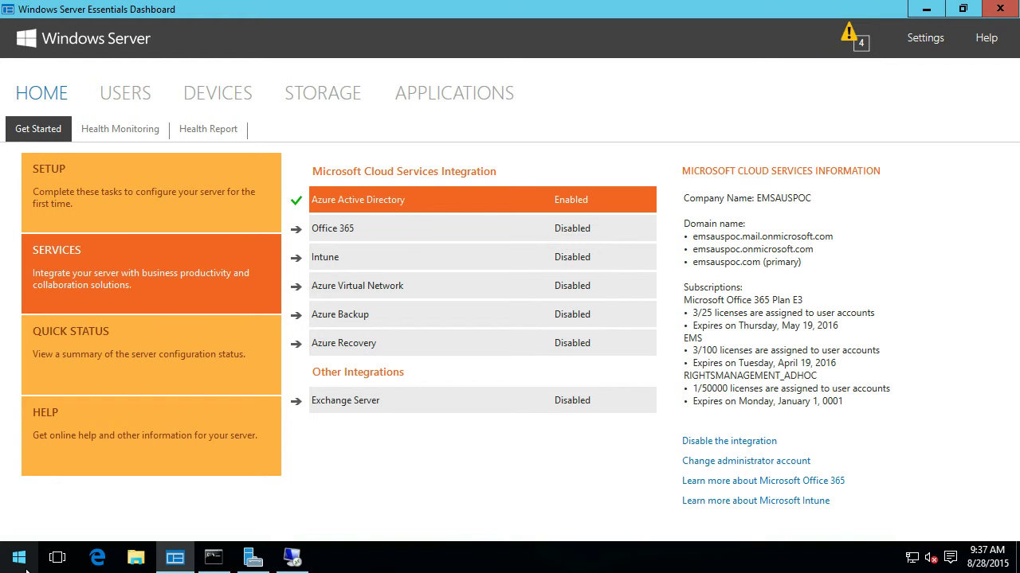
# Restart the server from the Start button's shutdown options.
pyautogui.rightClick(27, 567)
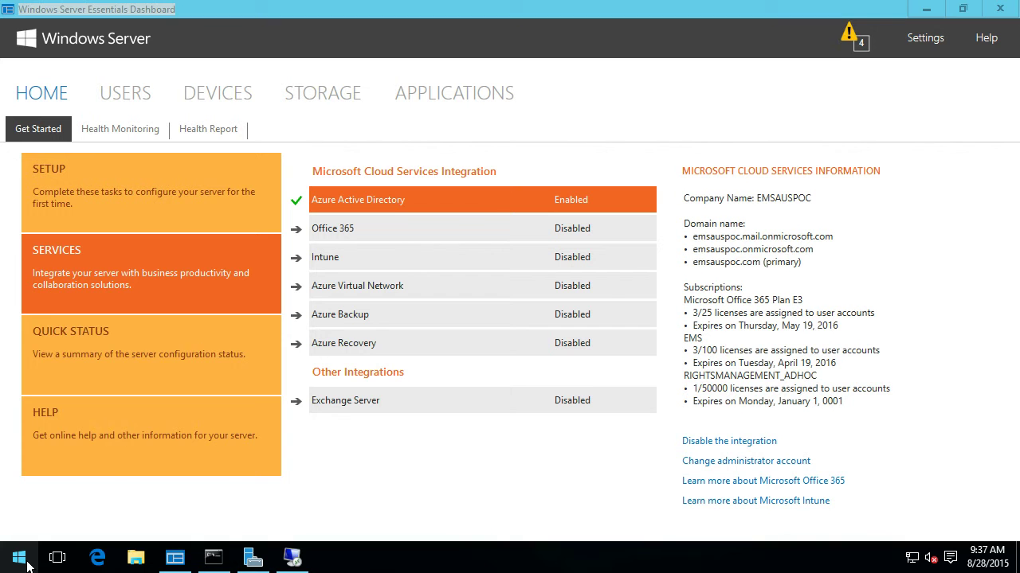
pyautogui.moveTo(201, 532)
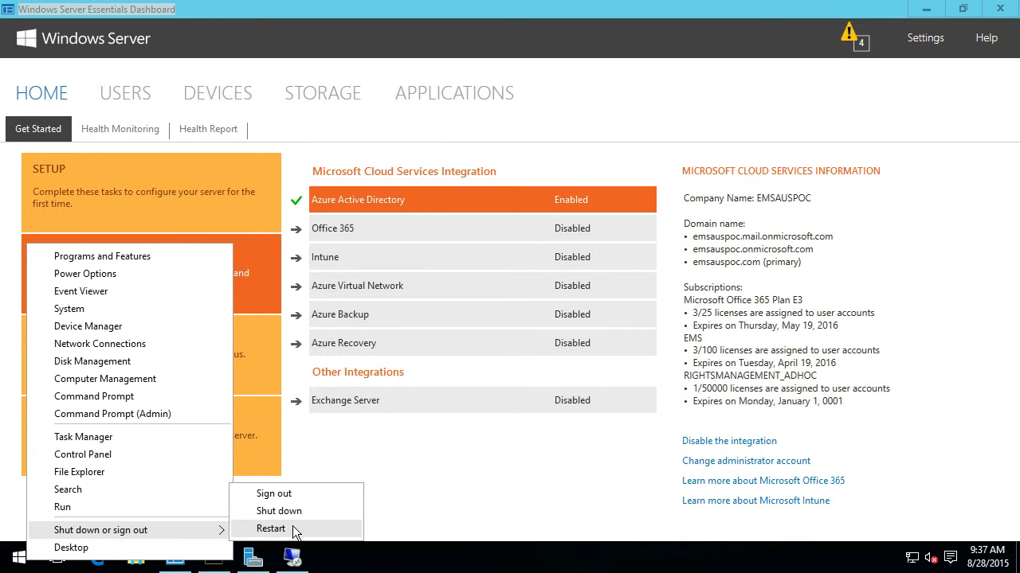
pyautogui.click(291, 530)
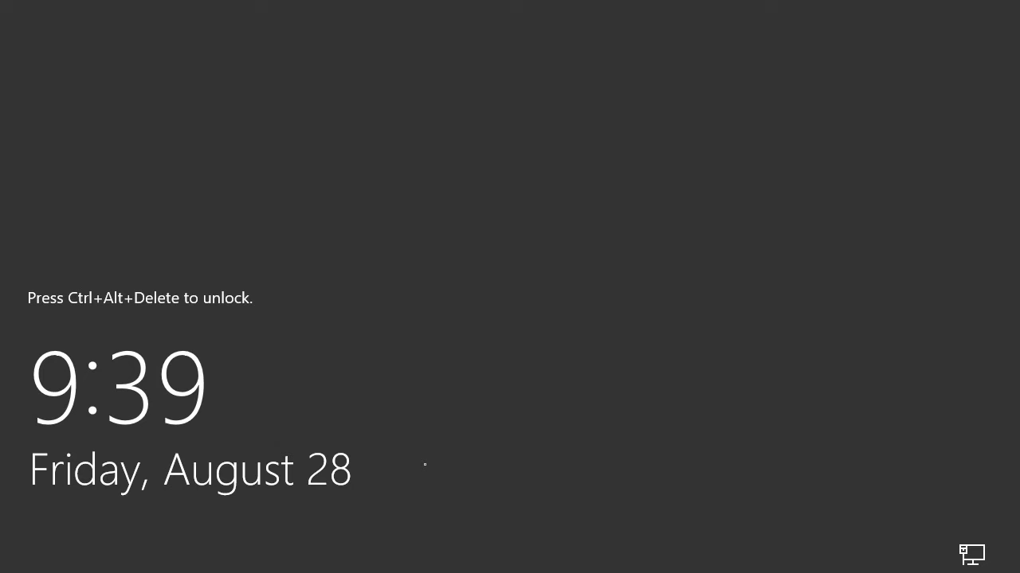
# Sign in with the account password and launch the Essentials Dashboard from its desktop icon.
pyautogui.hotkey('ctrl', 'alt', 'Delete')
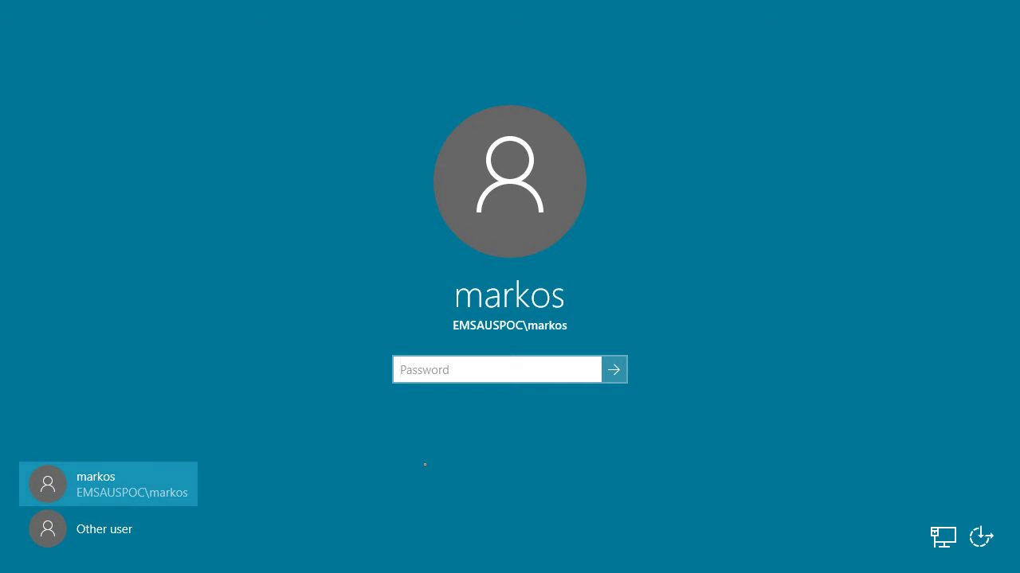
pyautogui.write('************')
pyautogui.press('Return')
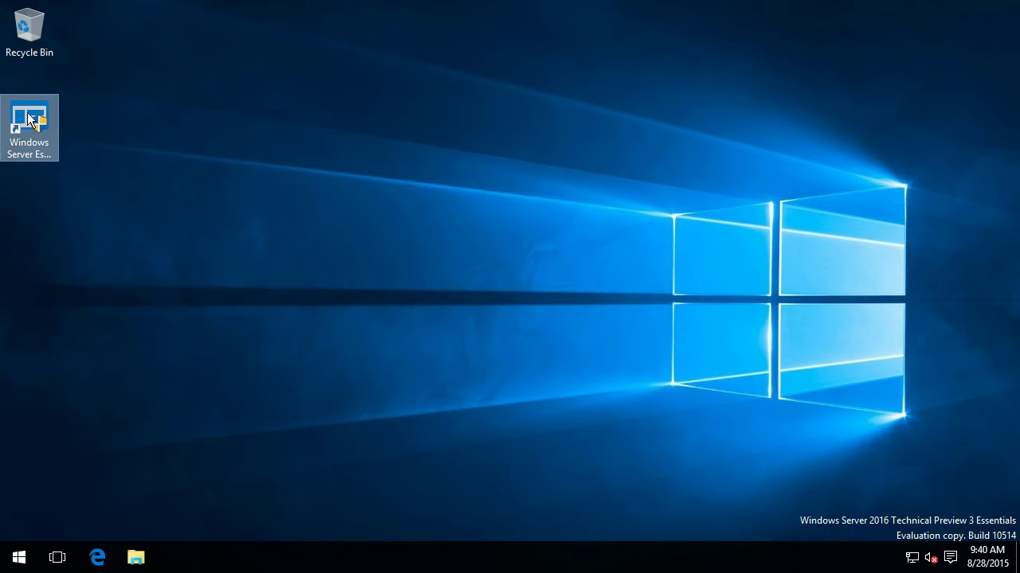
pyautogui.doubleClick(31, 115)
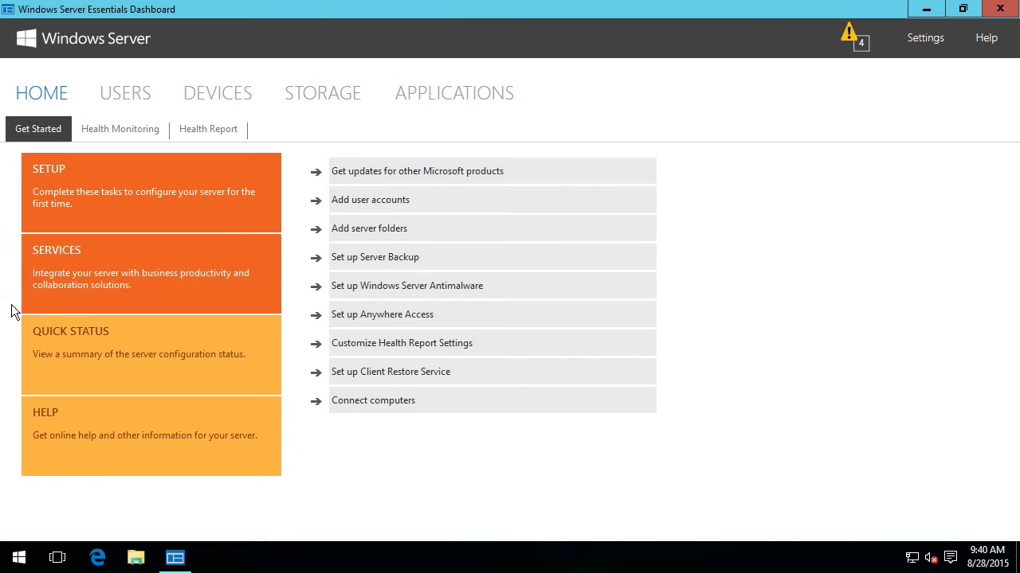
# Configure Office 365 integration from the Services list and view the Plan E3 subscription overview.
pyautogui.click(75, 284)
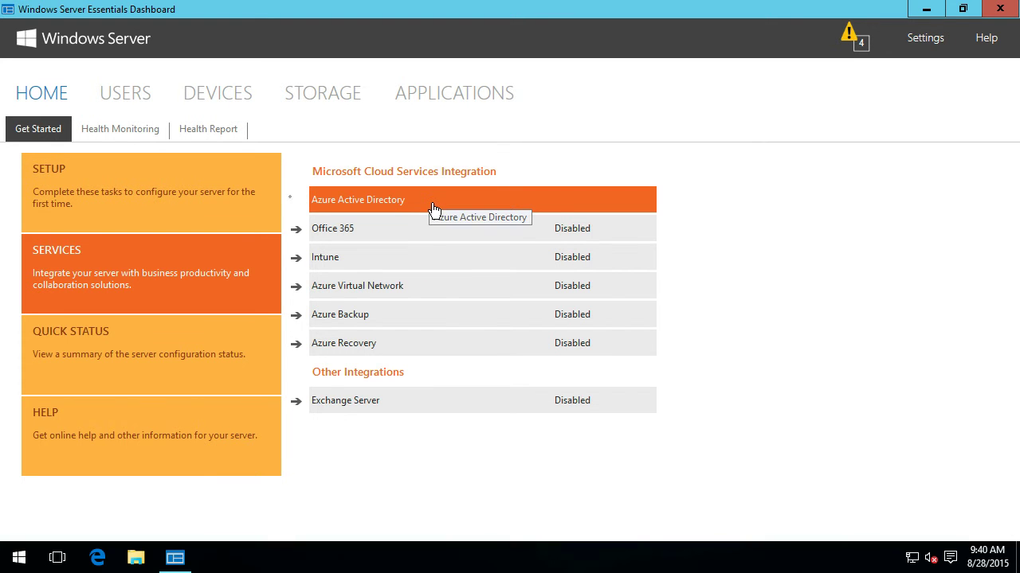
pyautogui.click(348, 228)
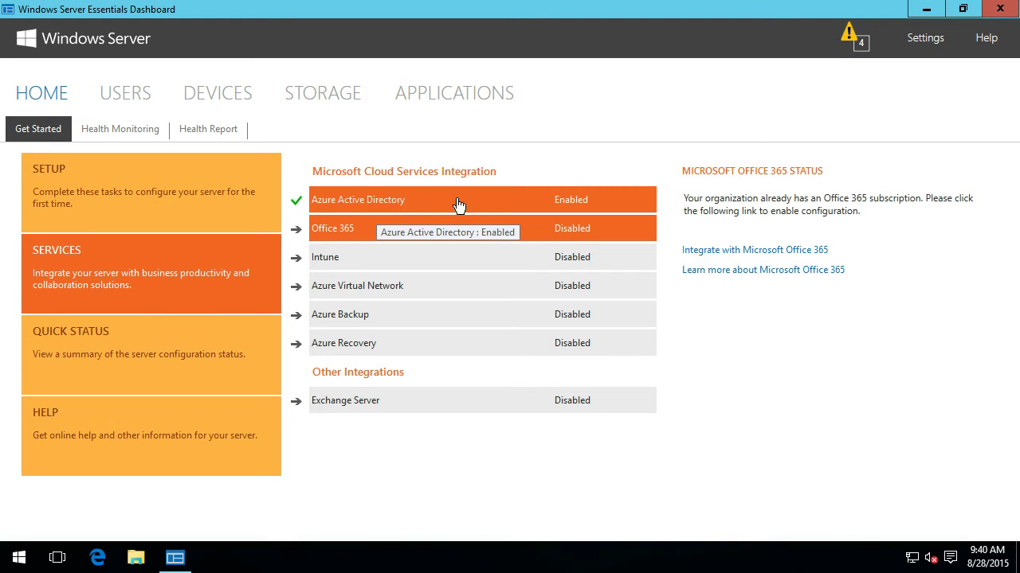
pyautogui.click(701, 250)
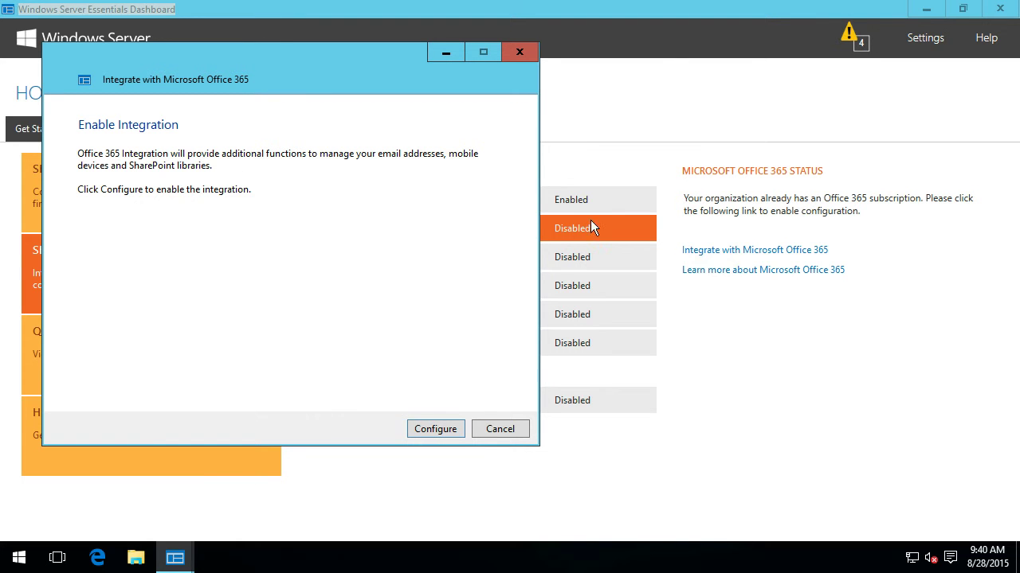
pyautogui.click(435, 429)
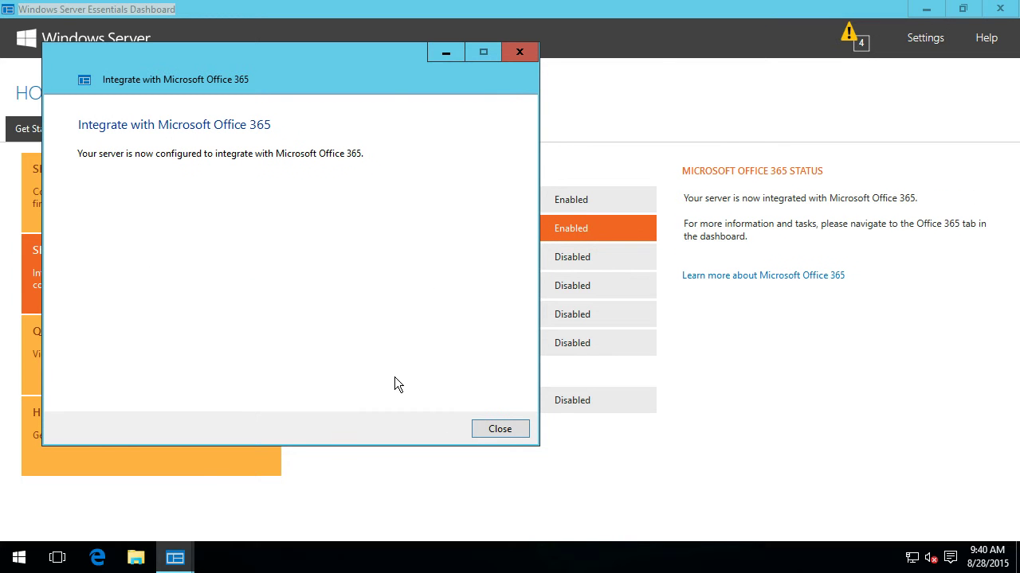
pyautogui.click(514, 428)
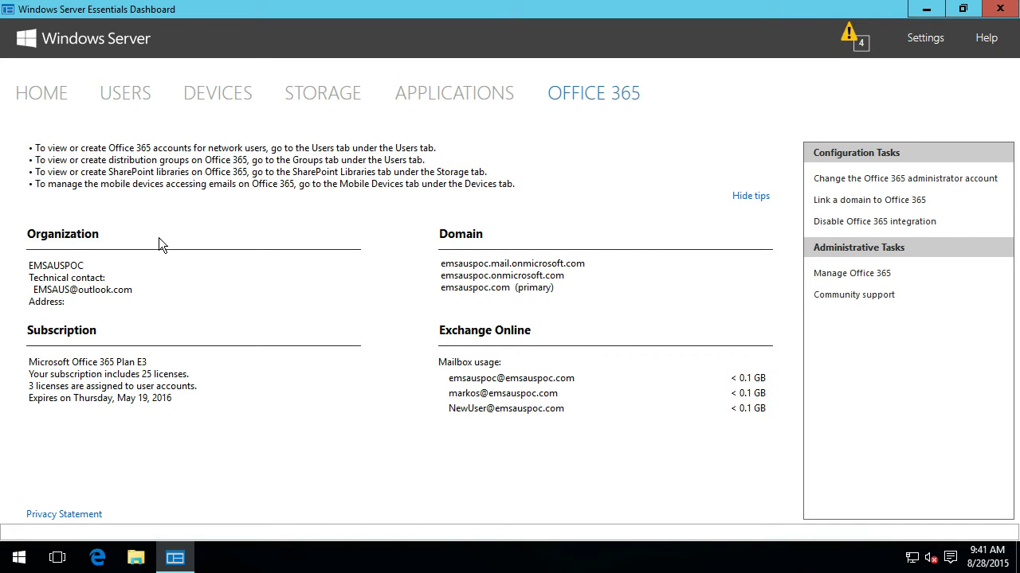
# Return to the Home tab's Services integration list.
pyautogui.click(48, 94)
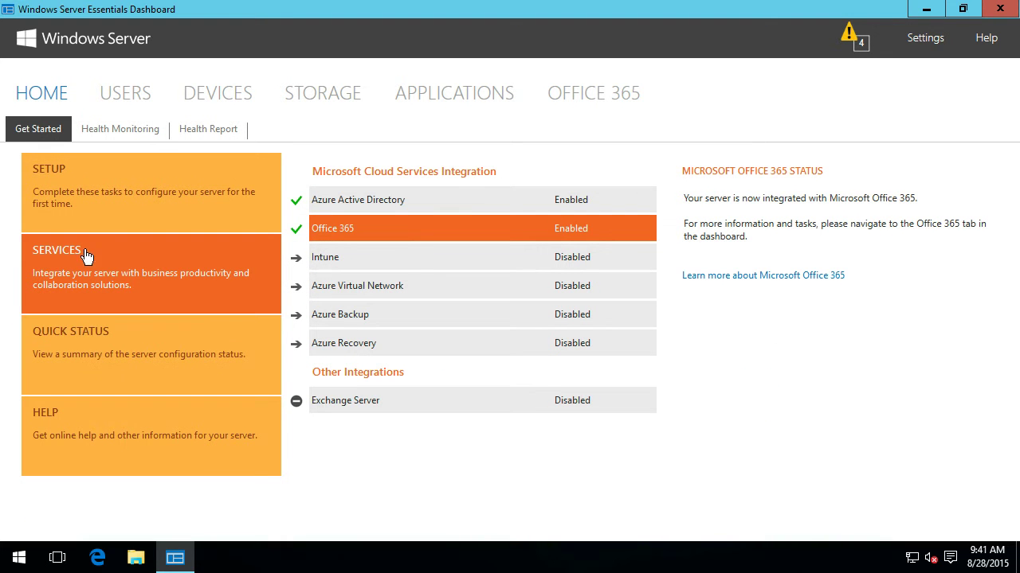
# Configure Microsoft Intune integration and close the finished integration dialog.
pyautogui.click(346, 258)
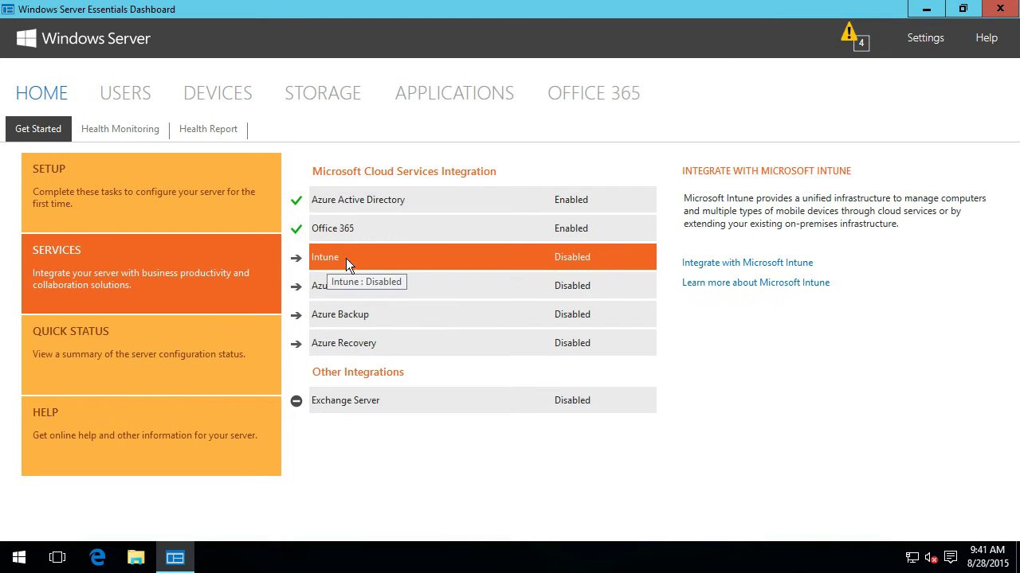
pyautogui.click(776, 271)
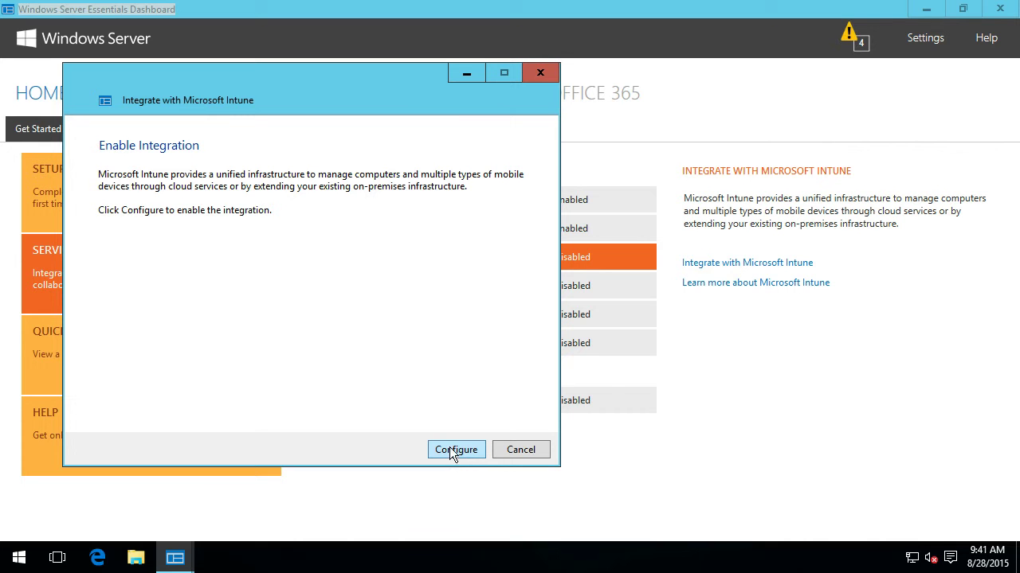
pyautogui.click(454, 450)
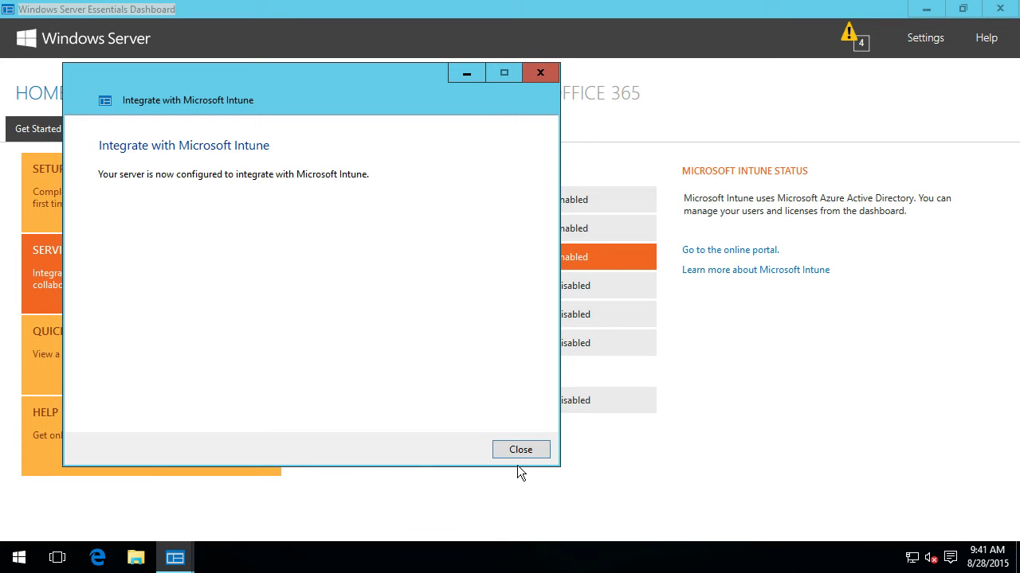
pyautogui.click(521, 456)
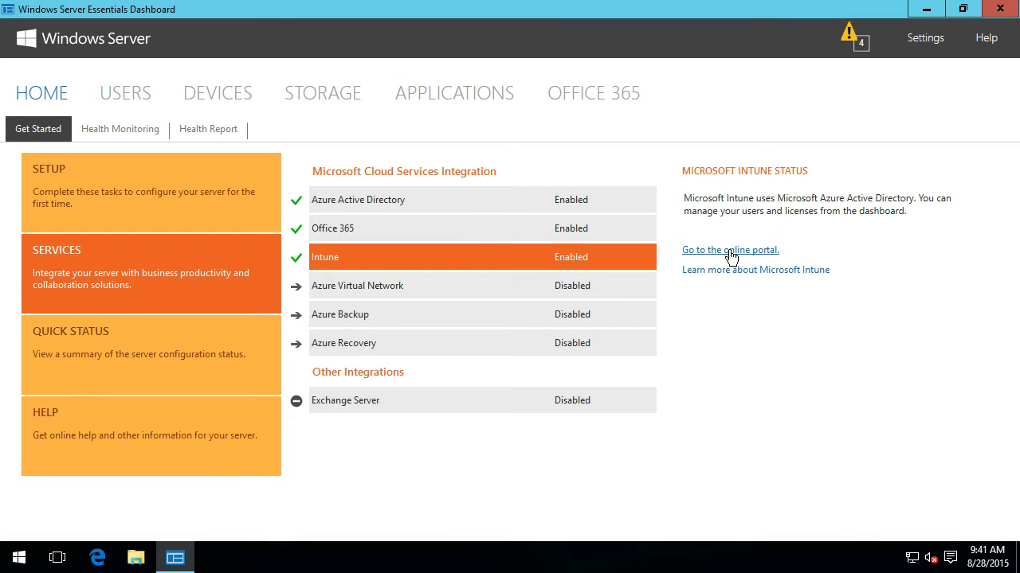
# Start a new user account from the Users tab, entering first name 'E' and last name 'User'.
pyautogui.click(132, 97)
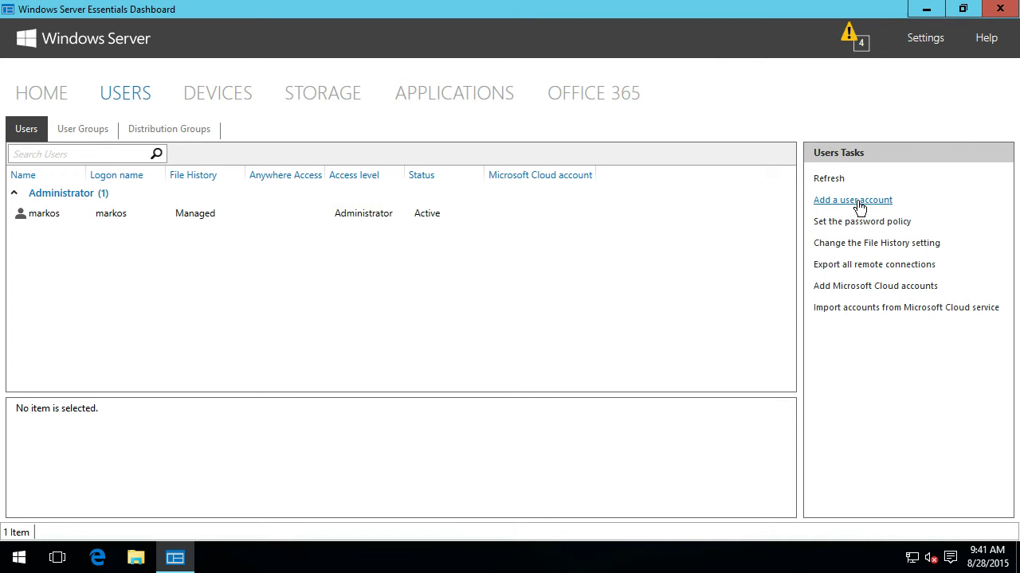
pyautogui.click(858, 206)
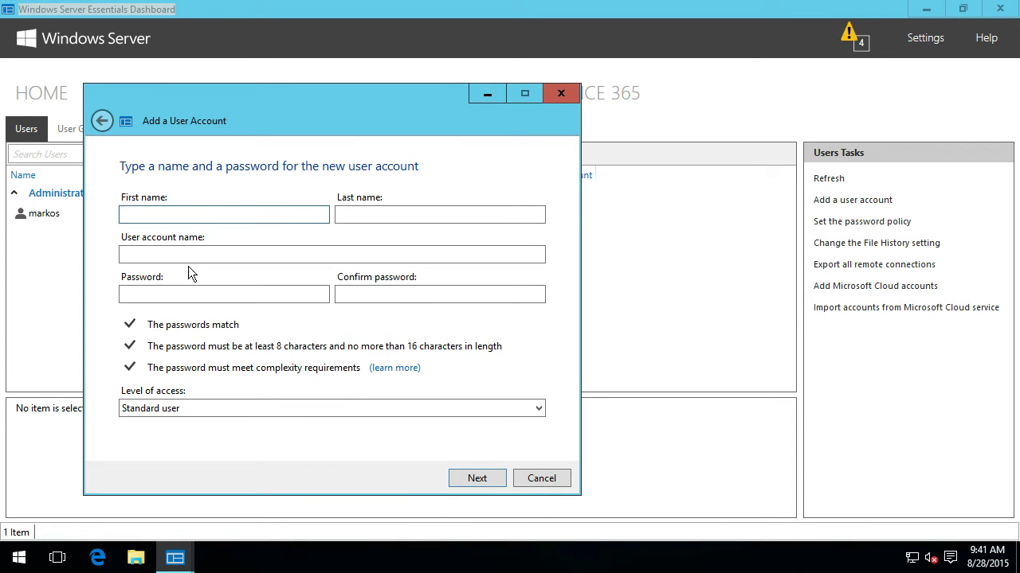
pyautogui.write('Essentials')
pyautogui.click(338, 215)
pyautogui.write('User')
# Enter and confirm the new account's password, then continue to the cloud account step.
pyautogui.press('Tab')
pyautogui.press('Tab')
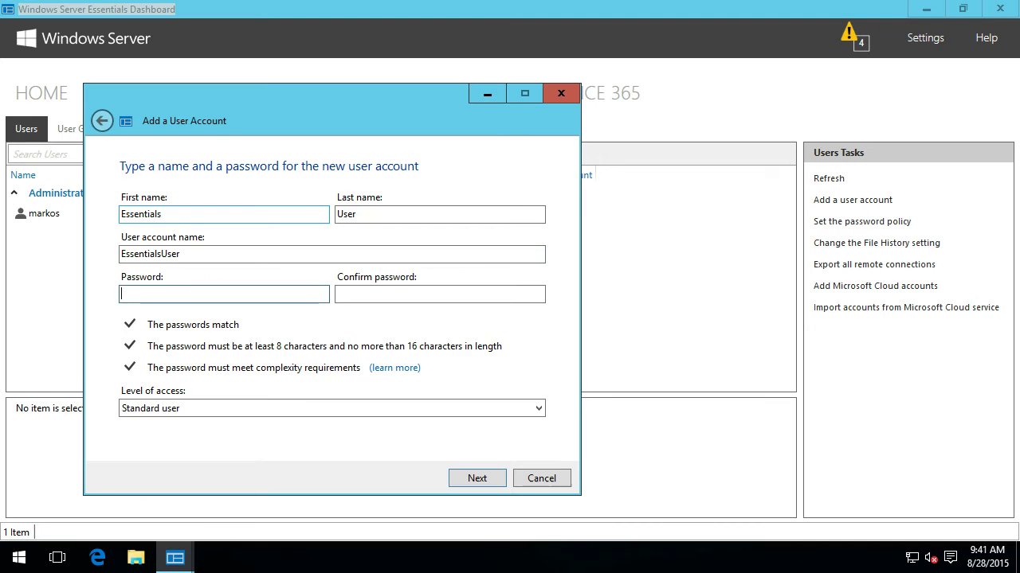
pyautogui.write('••••••••')
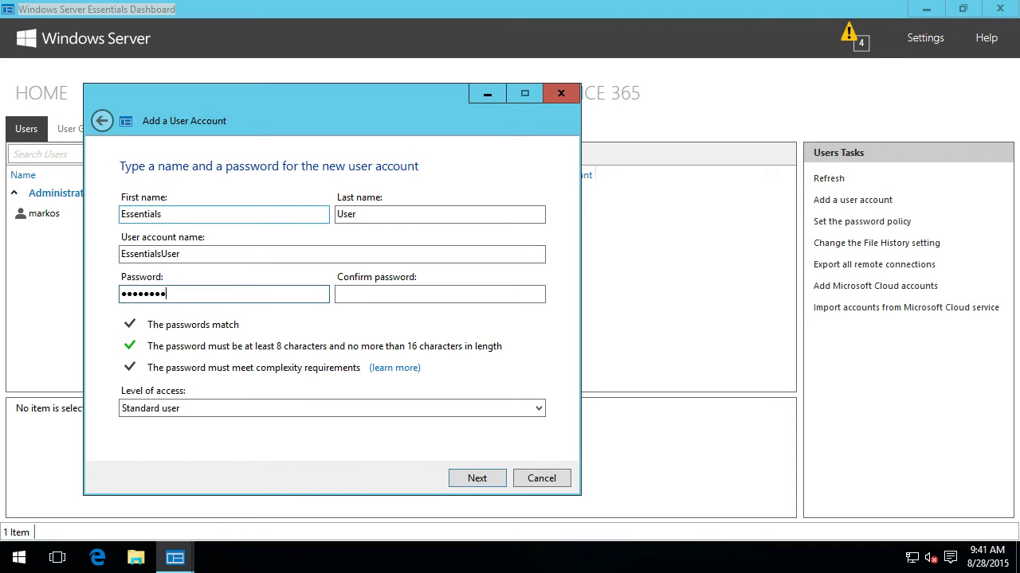
pyautogui.click(440, 294)
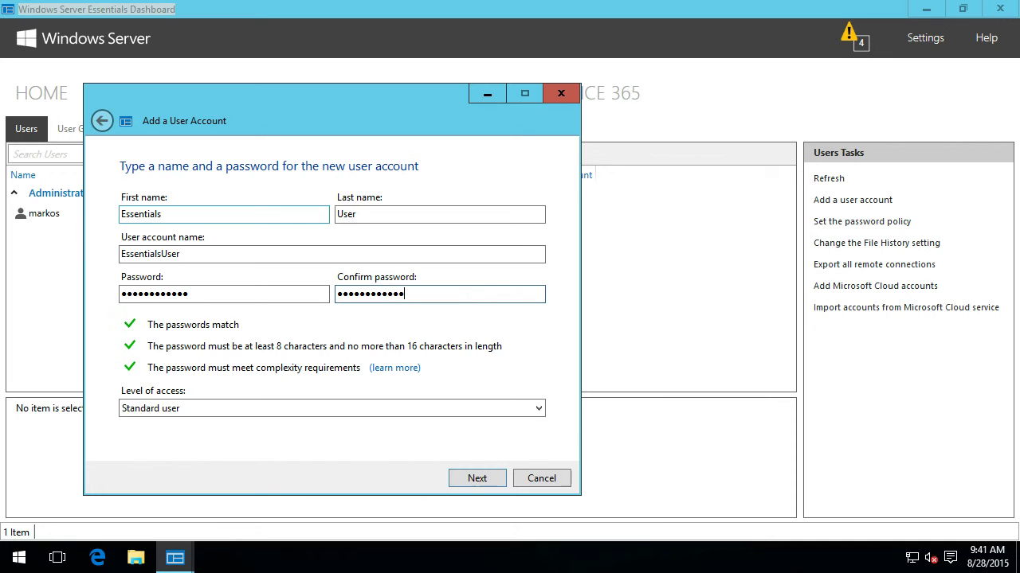
pyautogui.click(470, 481)
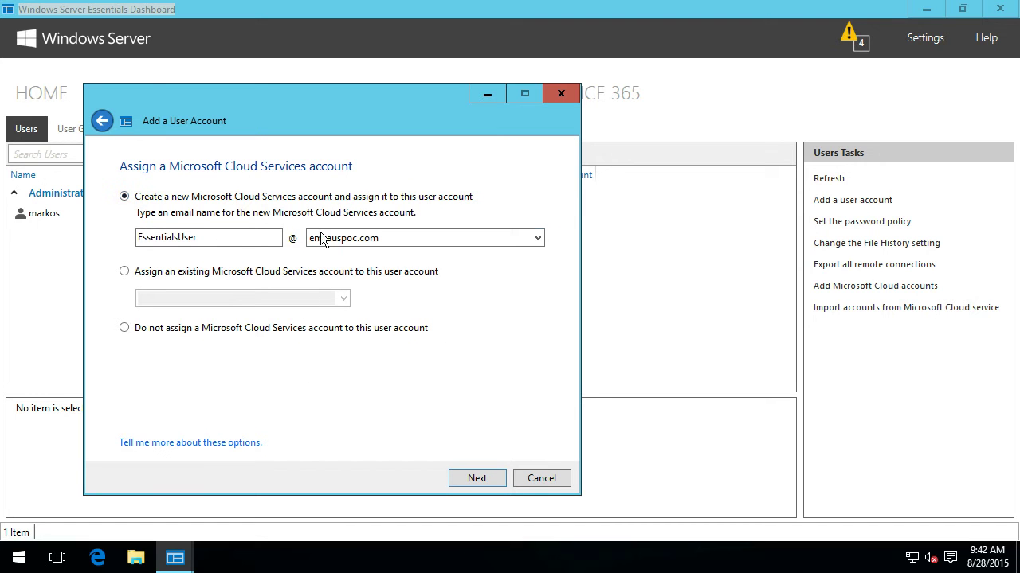
# Keep the emsauspoc.com domain, review existing cloud accounts, then choose to create a new cloud account.
pyautogui.click(379, 243)
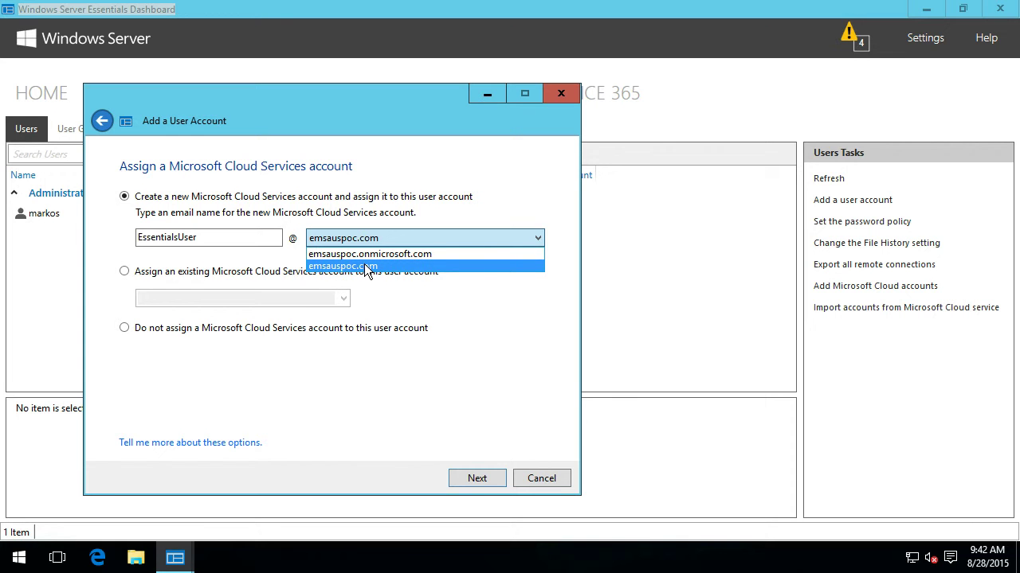
pyautogui.click(365, 268)
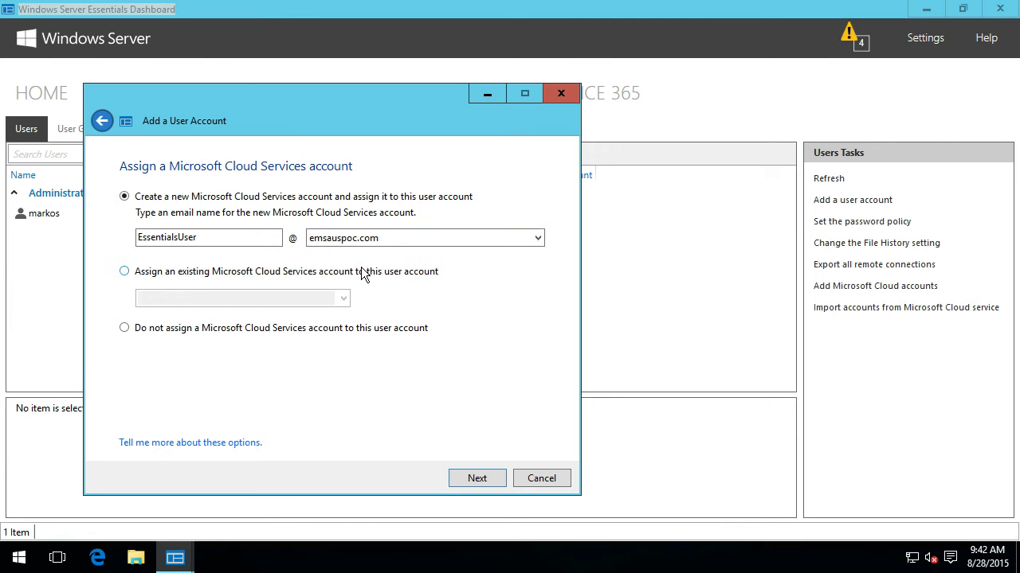
pyautogui.click(362, 273)
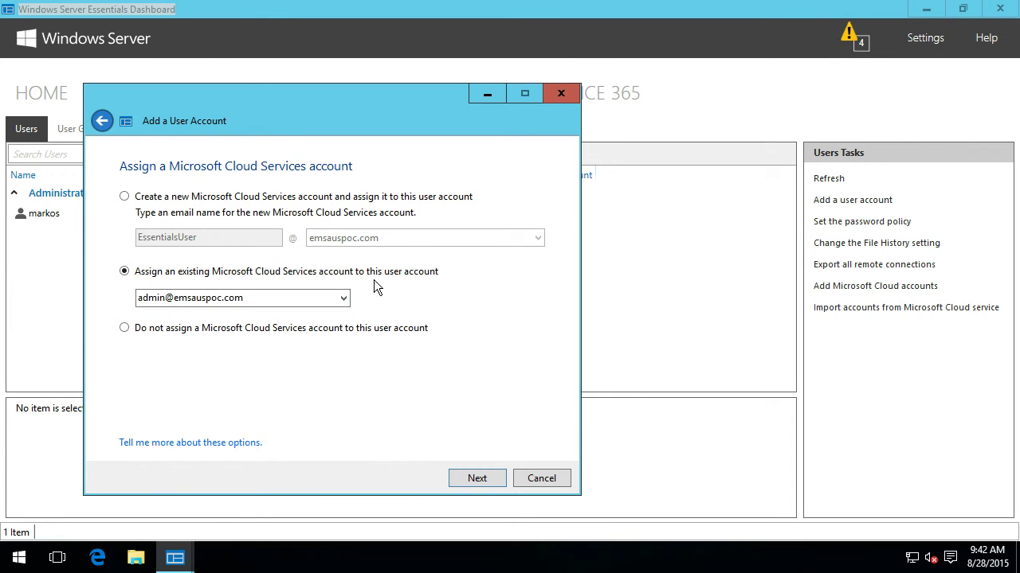
pyautogui.click(343, 299)
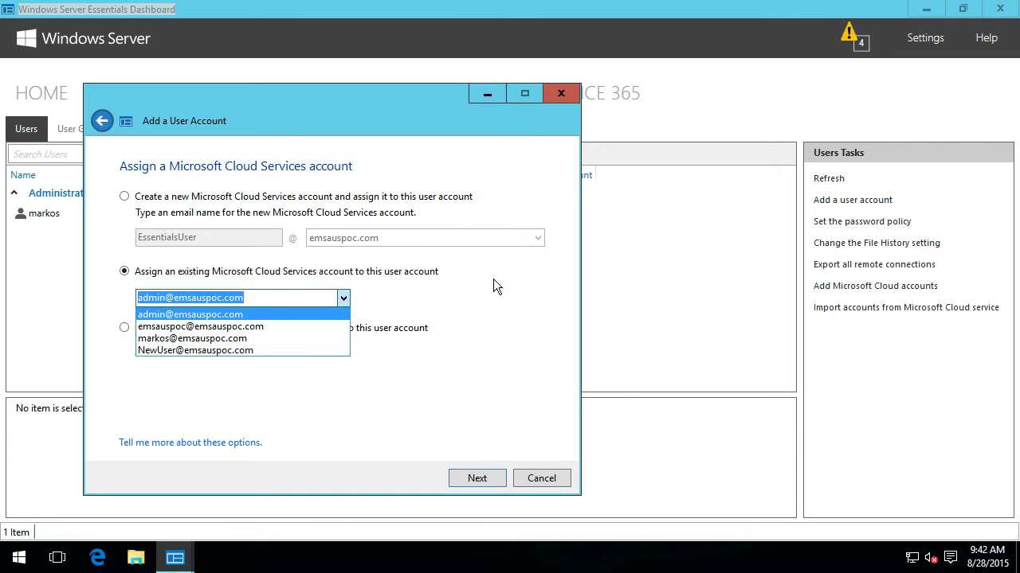
pyautogui.click(410, 275)
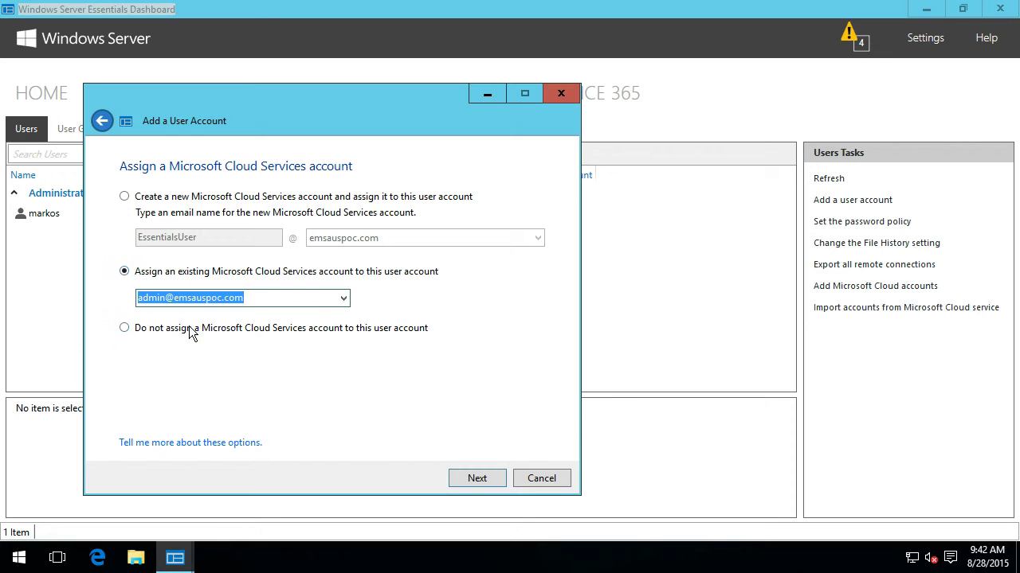
pyautogui.click(125, 197)
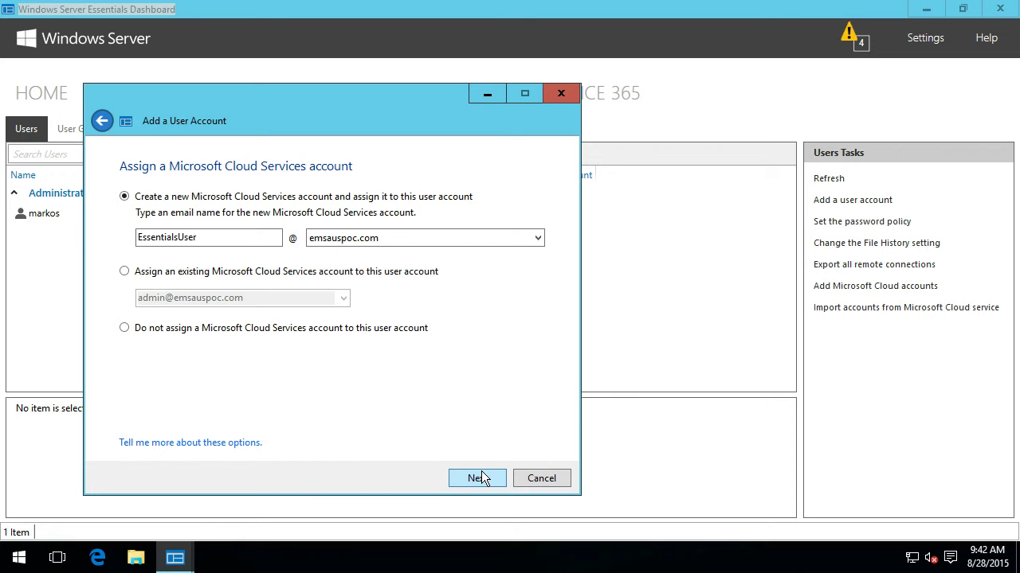
pyautogui.click(477, 478)
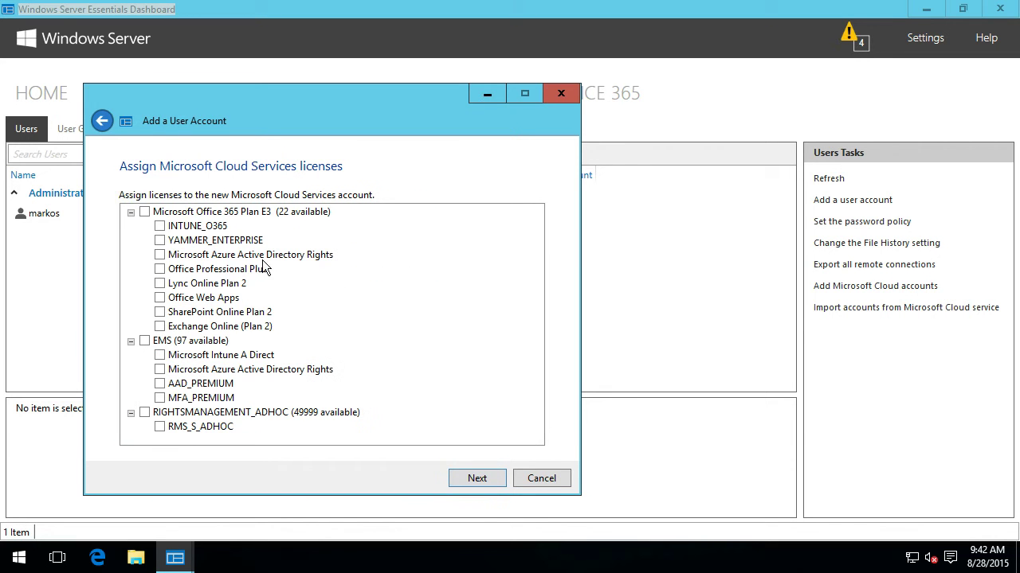
# Assign Office 365 Plan E3 and EMS, dropping INTUNE_O365 and moving Azure AD Rights to EMS.
pyautogui.click(145, 212)
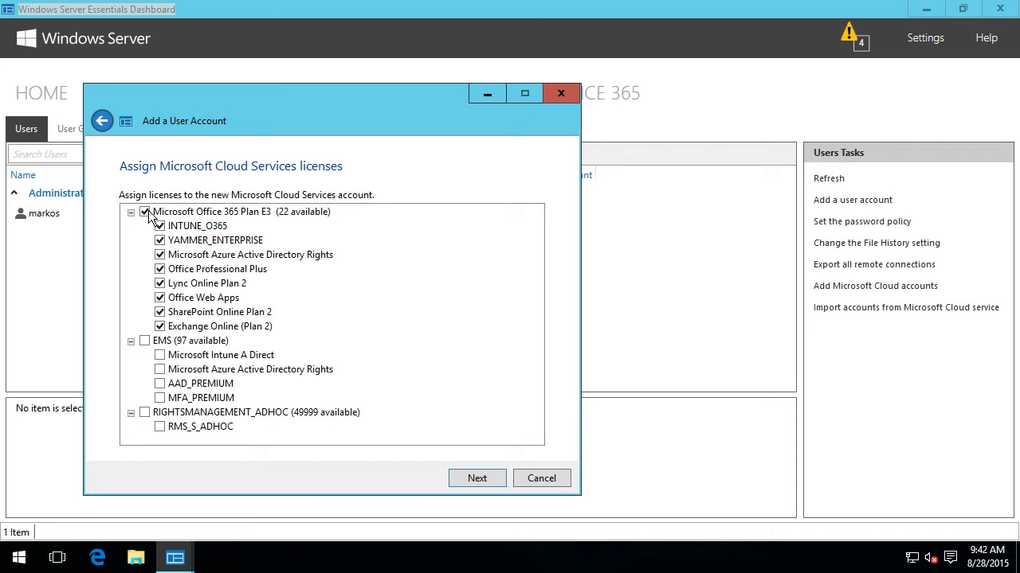
pyautogui.click(146, 341)
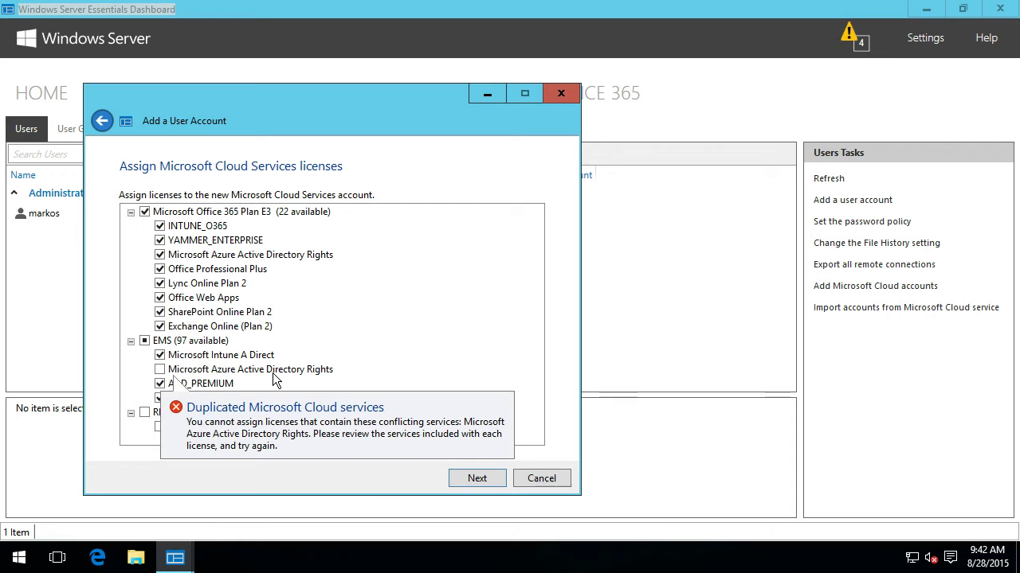
pyautogui.click(166, 228)
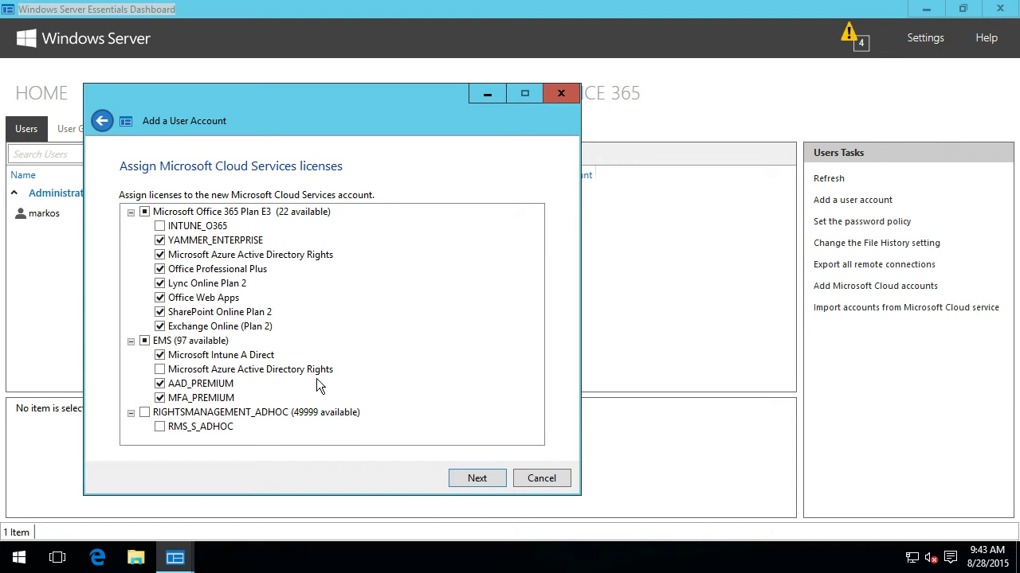
pyautogui.click(163, 256)
pyautogui.click(161, 371)
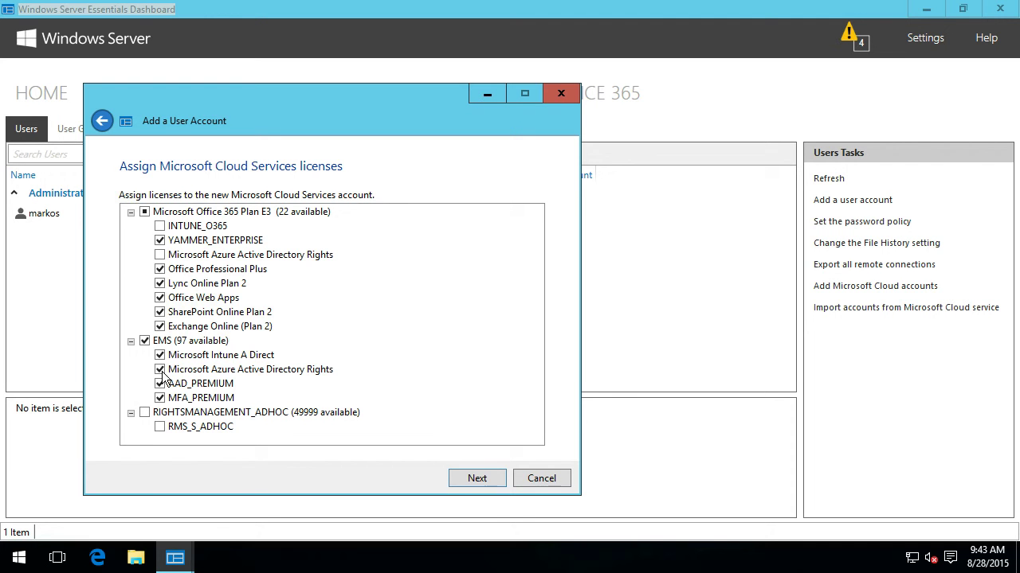
pyautogui.click(481, 478)
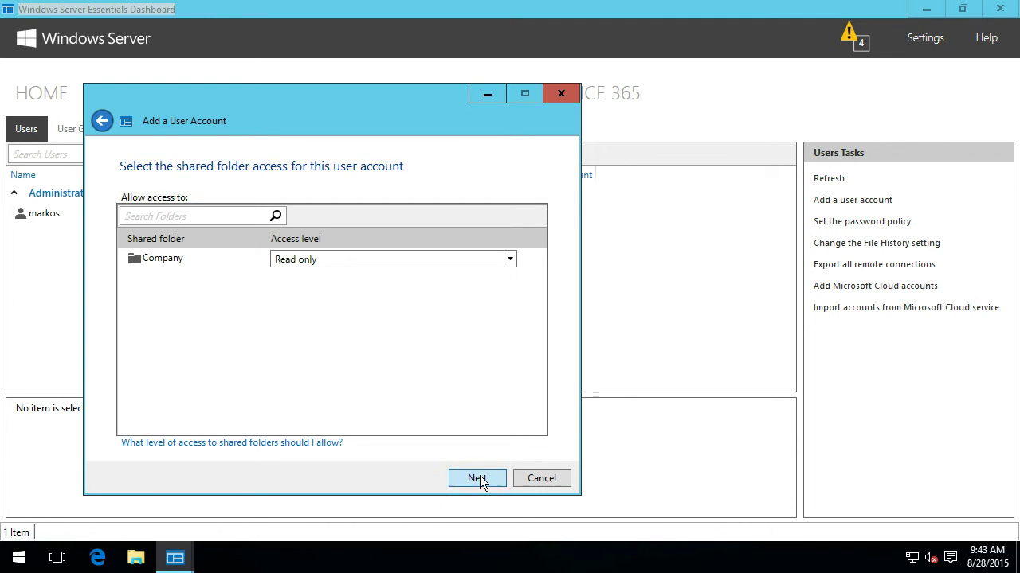
pyautogui.click(478, 478)
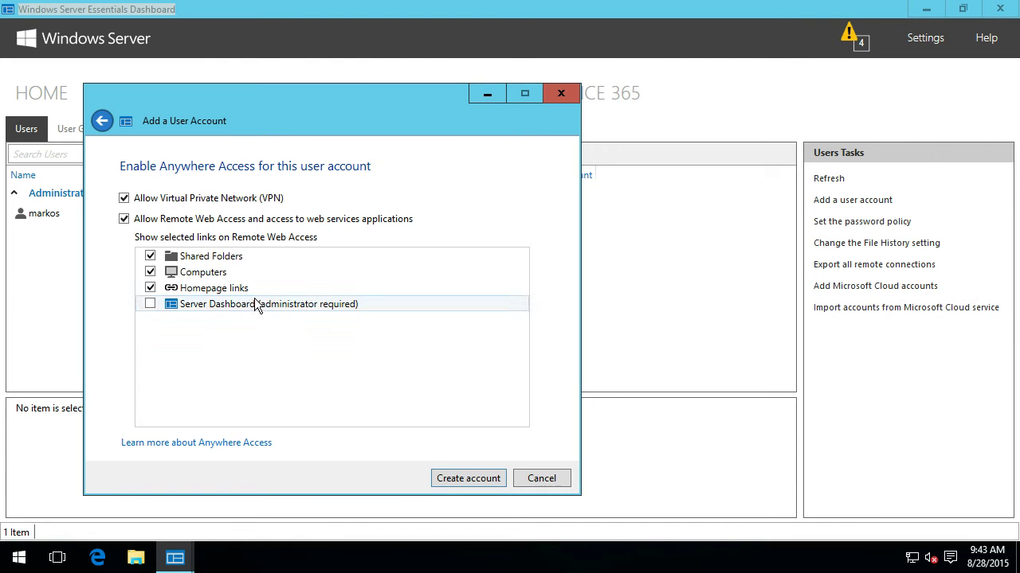
# Create the EssentialsUser account with VPN and Remote Web Access left enabled.
pyautogui.click(470, 482)
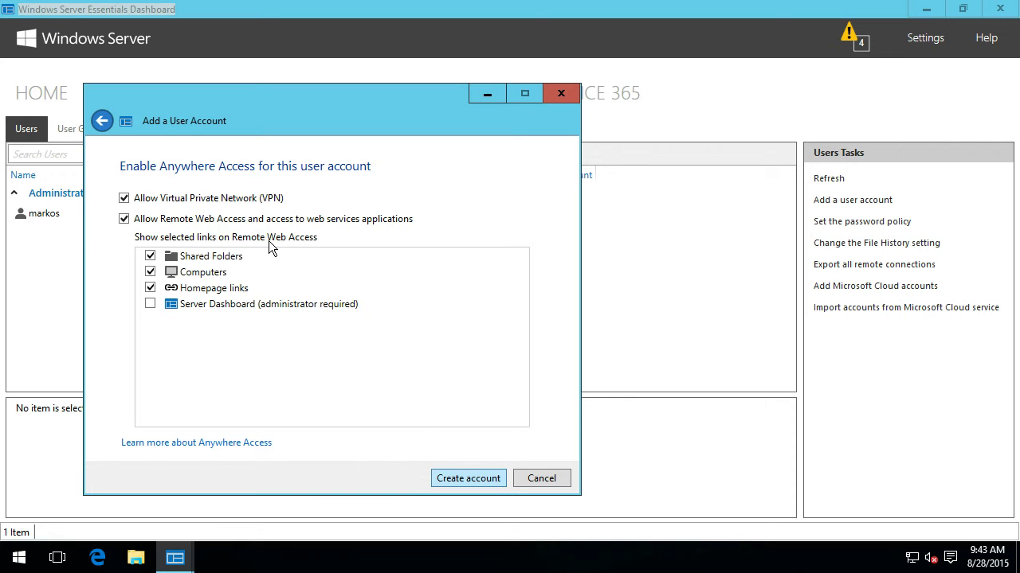
pyautogui.click(477, 480)
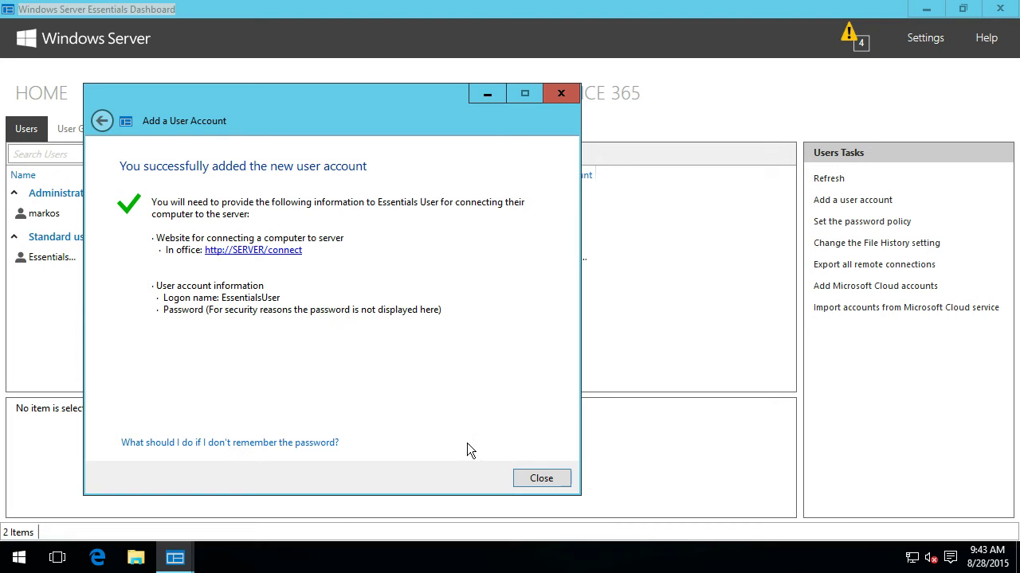
# Close the wizard, open EssentialsUser's properties and widen the Microsoft Cloud account column.
pyautogui.click(541, 479)
pyautogui.doubleClick(58, 257)
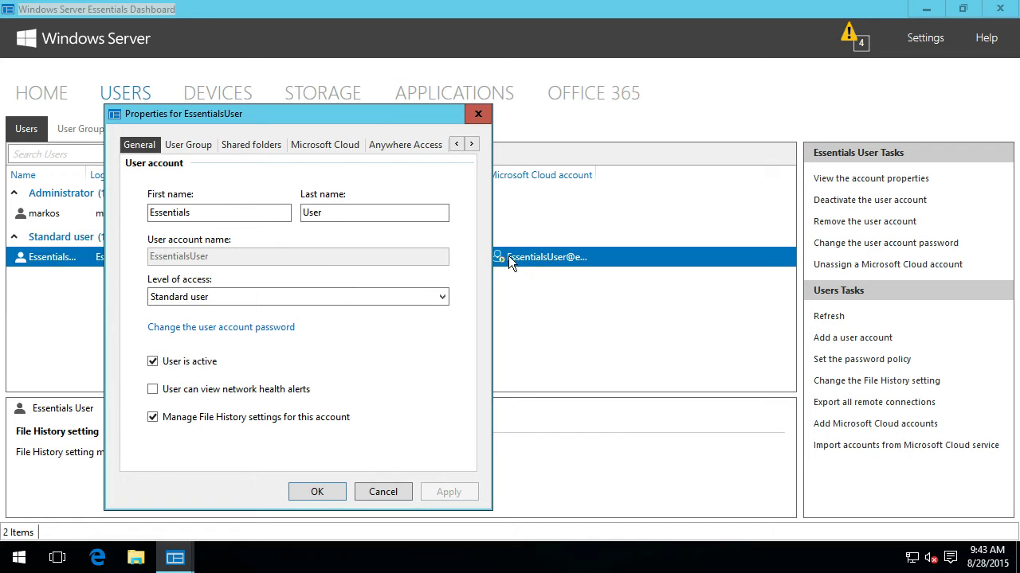
pyautogui.moveTo(366, 111); pyautogui.dragTo(470, 315)
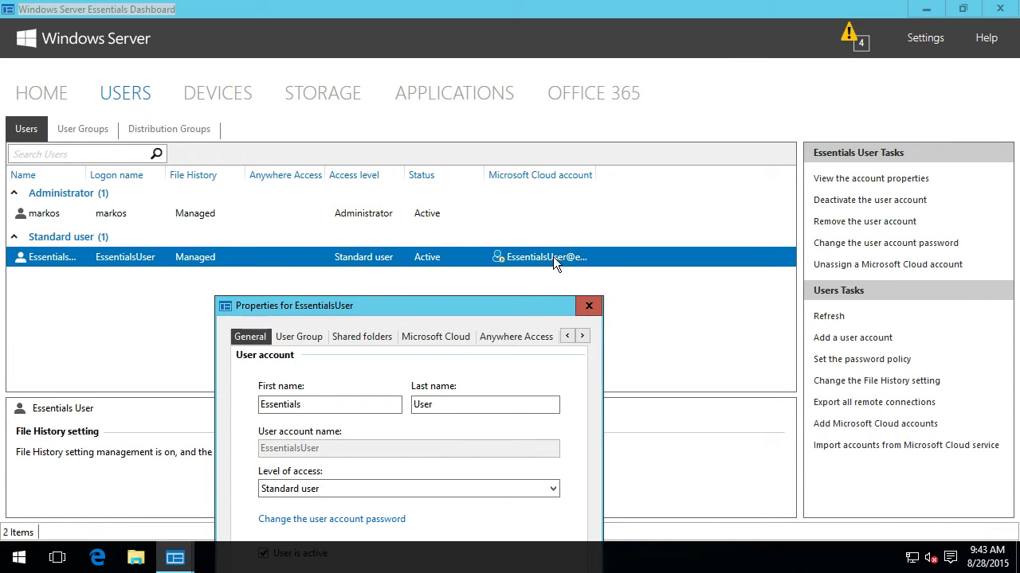
pyautogui.moveTo(596, 175); pyautogui.dragTo(675, 183)
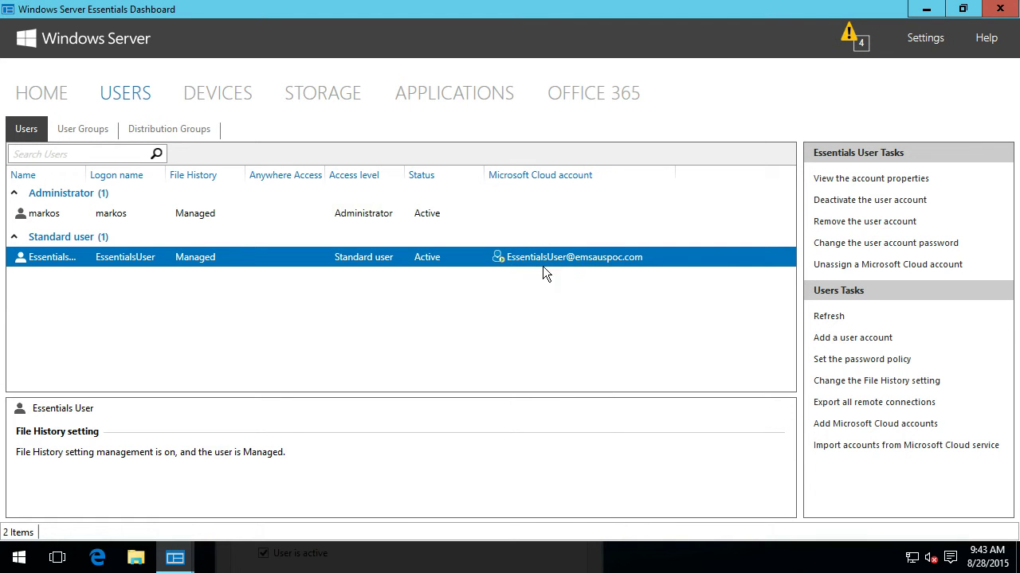
# Review EssentialsUser's Microsoft Cloud settings and EMS licenses, then confirm with OK.
pyautogui.moveTo(174, 558)
pyautogui.click(267, 477)
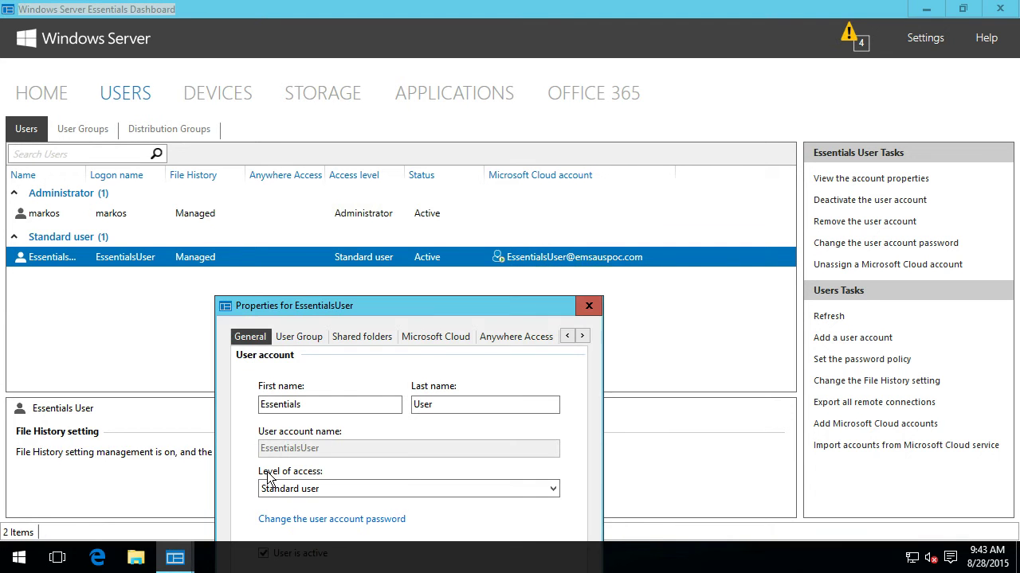
pyautogui.moveTo(423, 307); pyautogui.dragTo(415, 39)
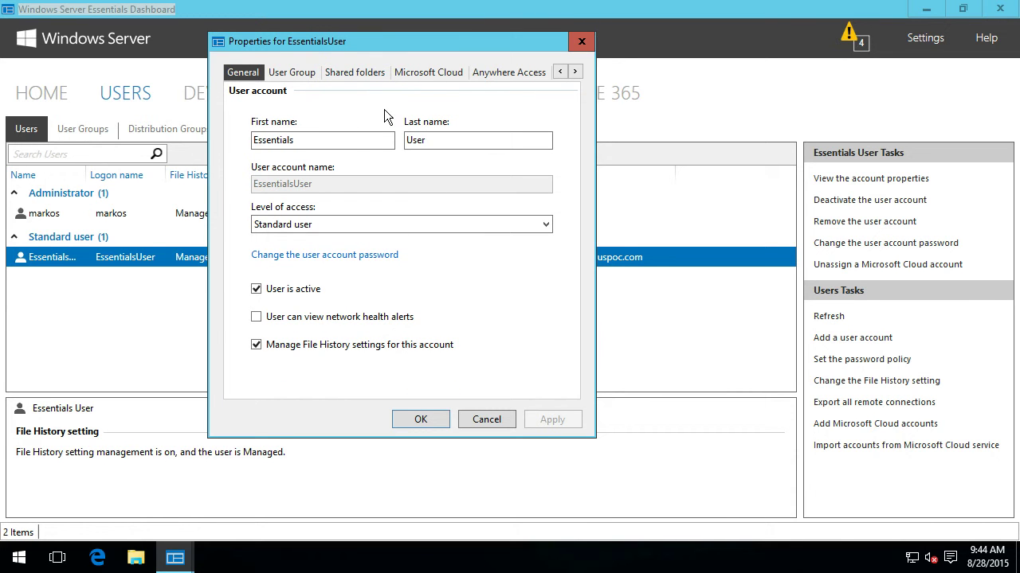
pyautogui.click(428, 74)
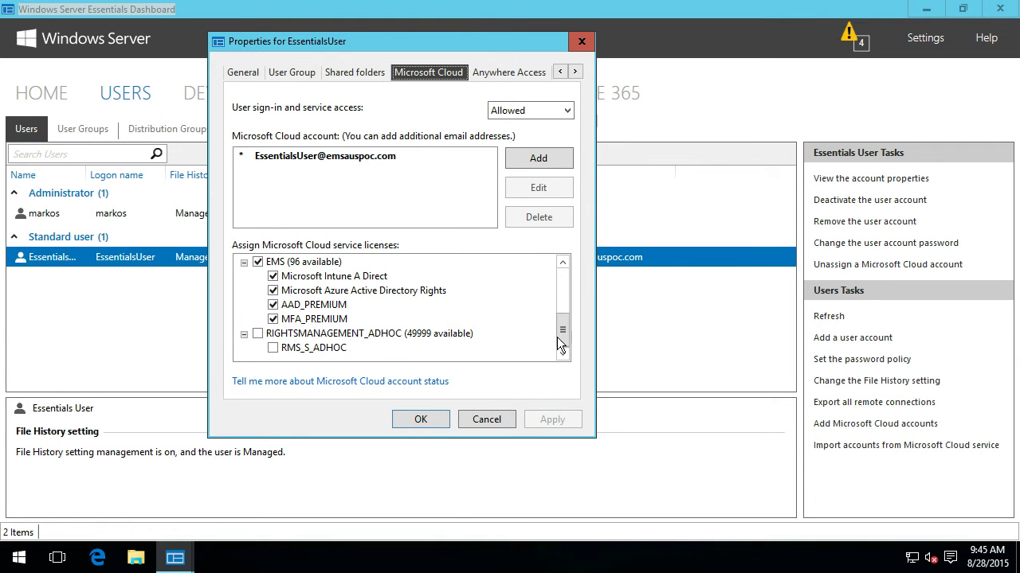
pyautogui.moveTo(564, 338); pyautogui.dragTo(563, 371)
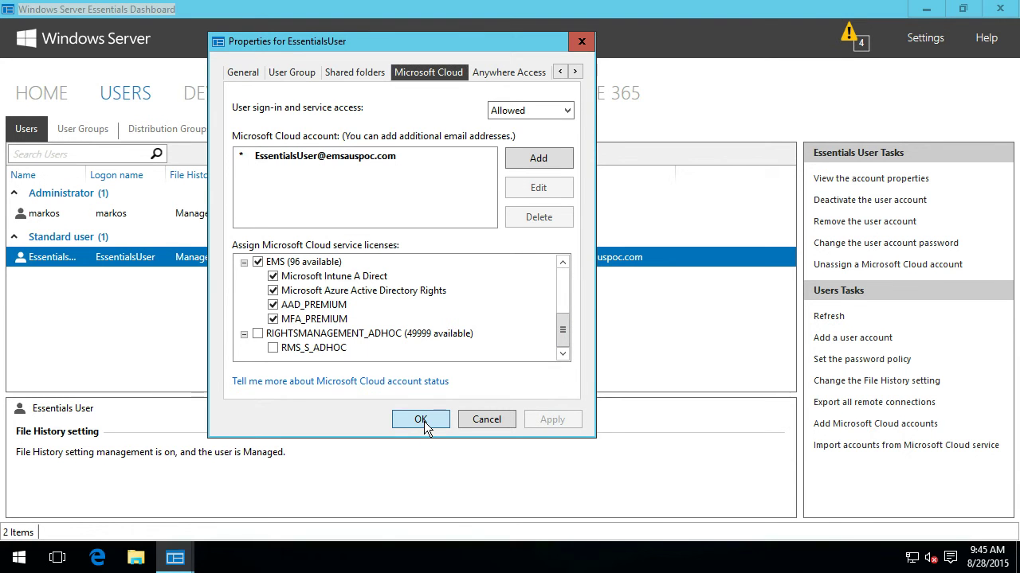
pyautogui.click(421, 419)
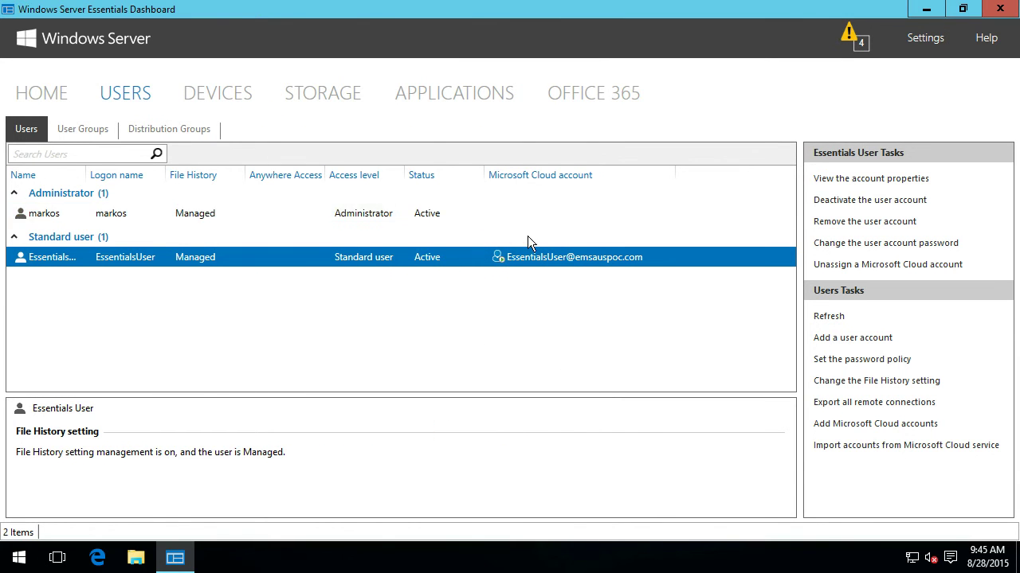
# Return to Home and show the Azure Virtual Network details under Services.
pyautogui.click(33, 93)
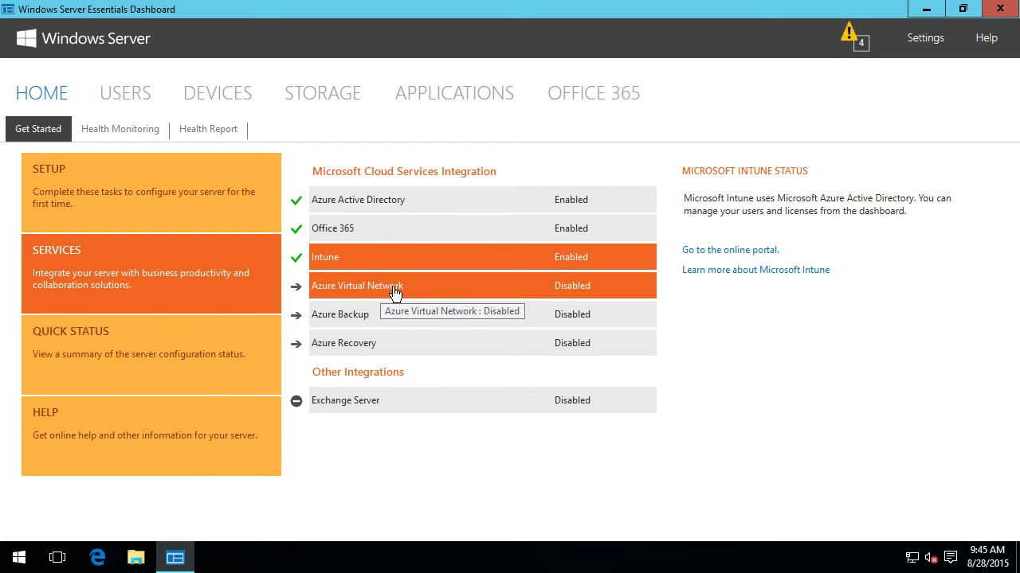
pyautogui.click(394, 290)
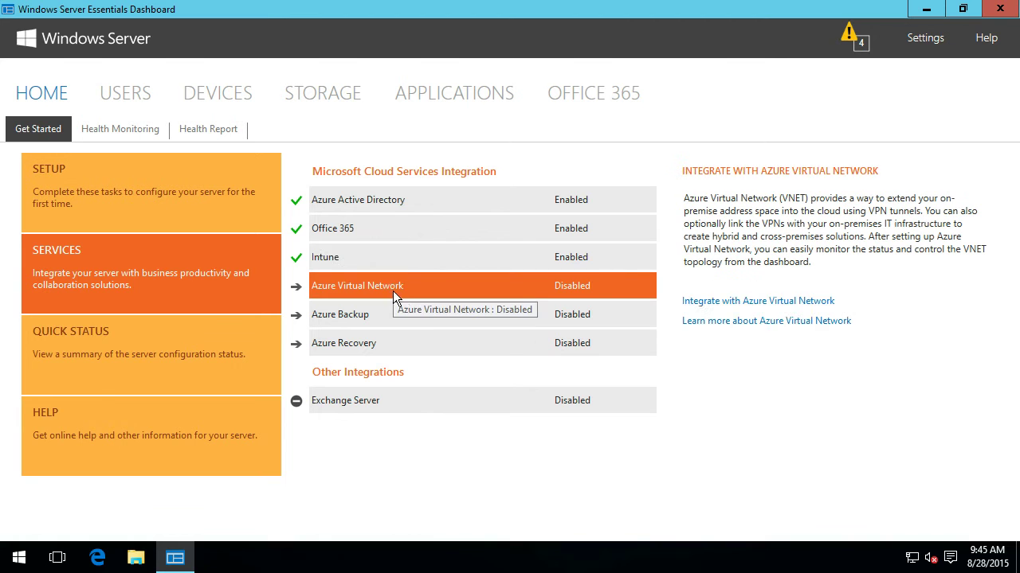
# Launch the Azure Virtual Network integration and keep Visual Studio Premium 1 as the subscription.
pyautogui.click(787, 307)
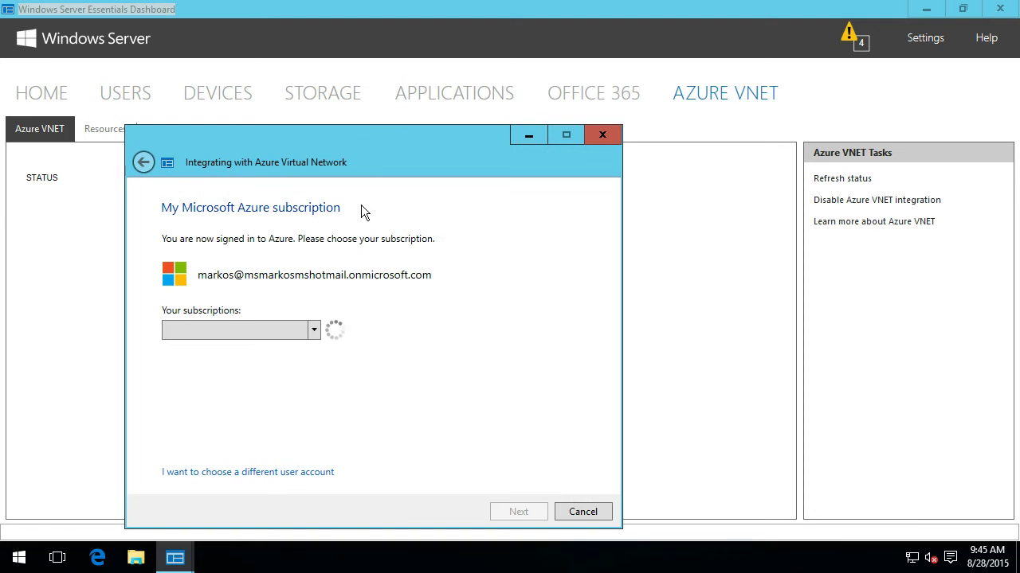
pyautogui.moveTo(433, 146); pyautogui.dragTo(456, 109)
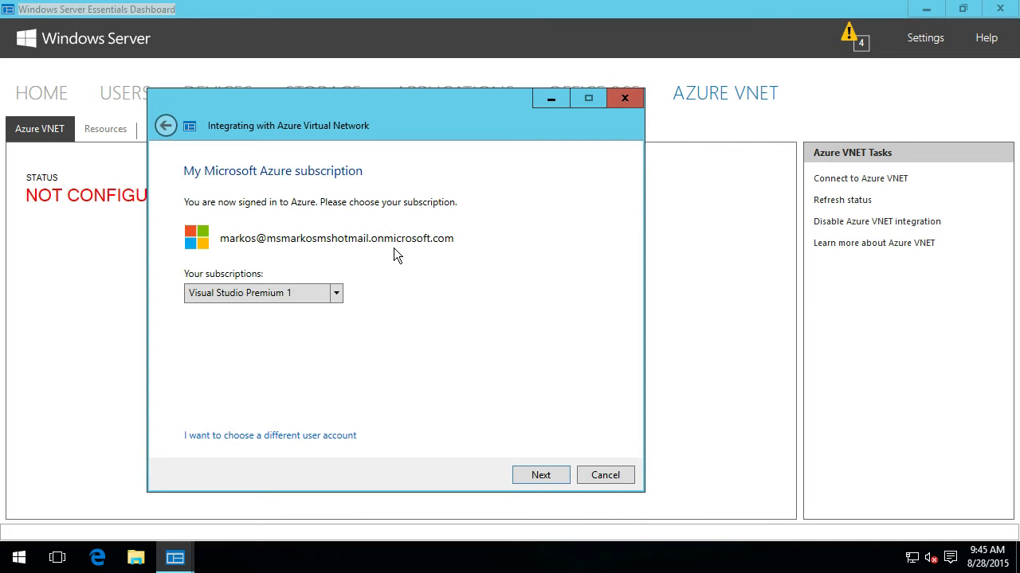
pyautogui.click(334, 294)
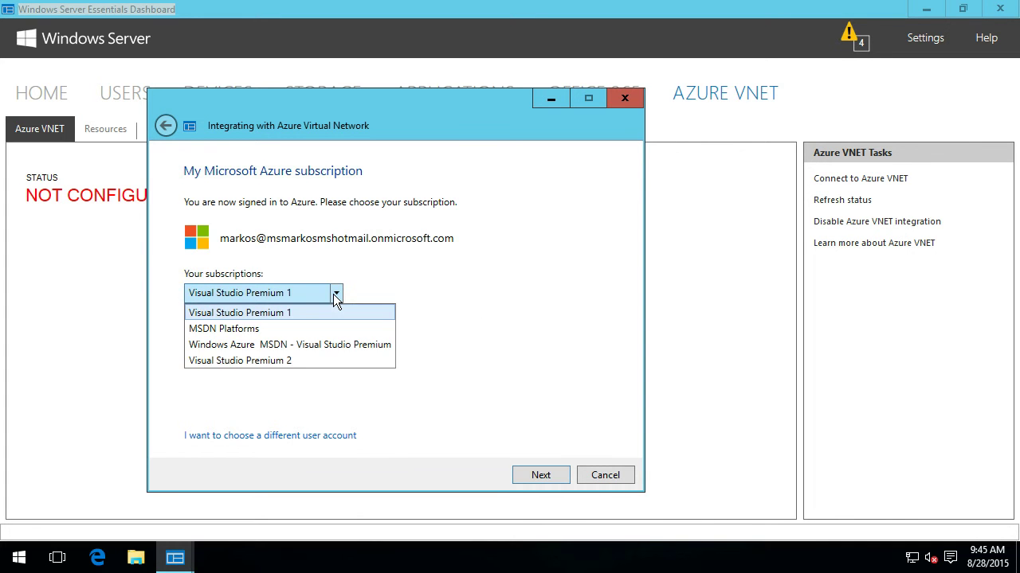
pyautogui.click(278, 313)
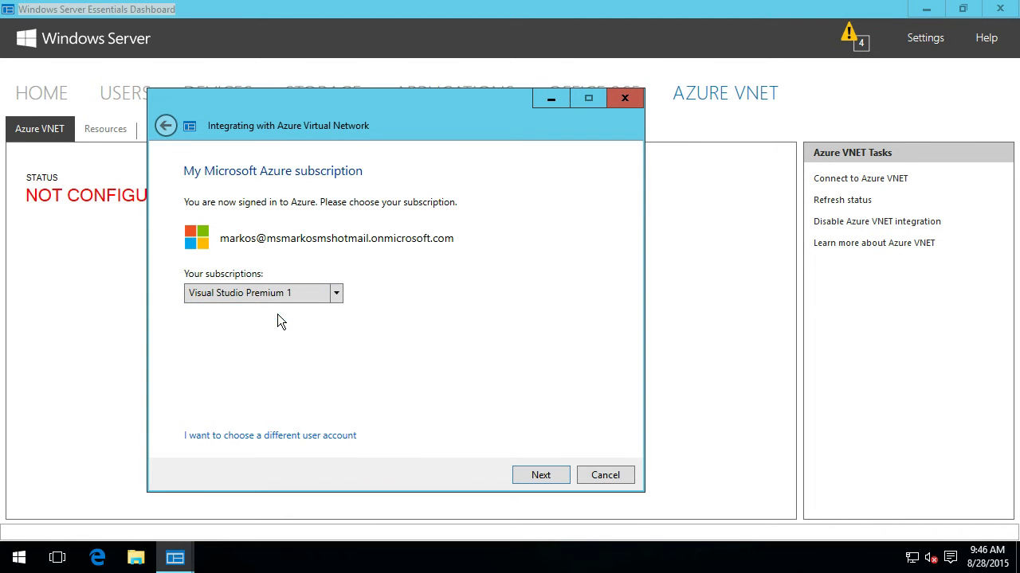
# Choose Australia East and the existing tp3test virtual network with local network tp3local.
pyautogui.click(549, 478)
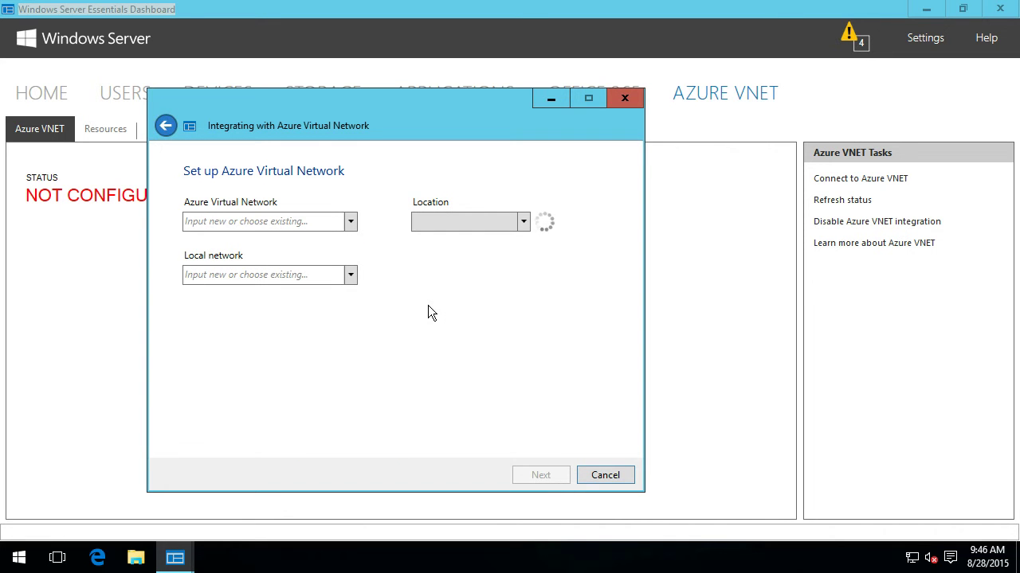
pyautogui.click(525, 220)
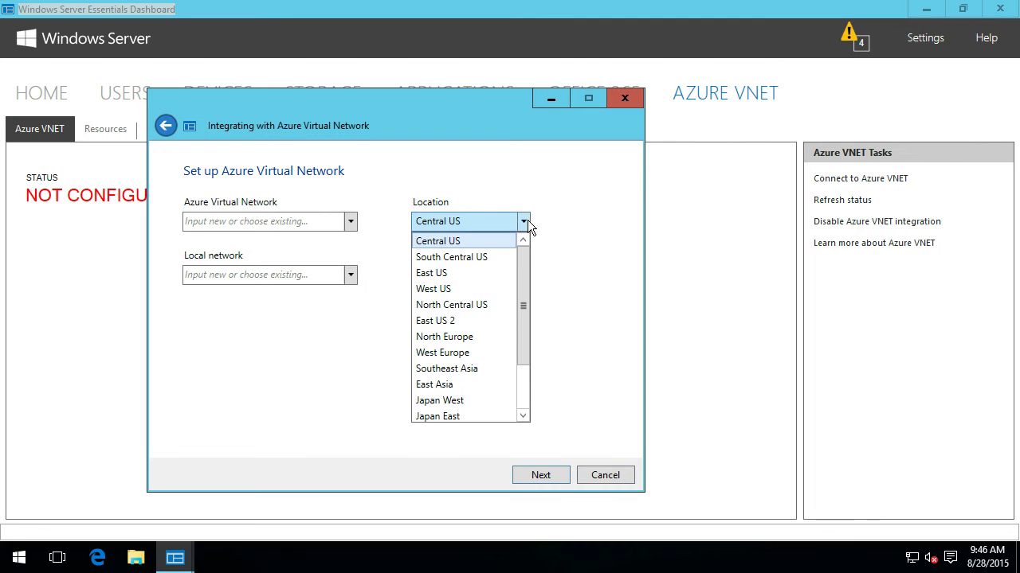
pyautogui.scroll(-1, 513, 294)
pyautogui.scroll(-1, 513, 301)
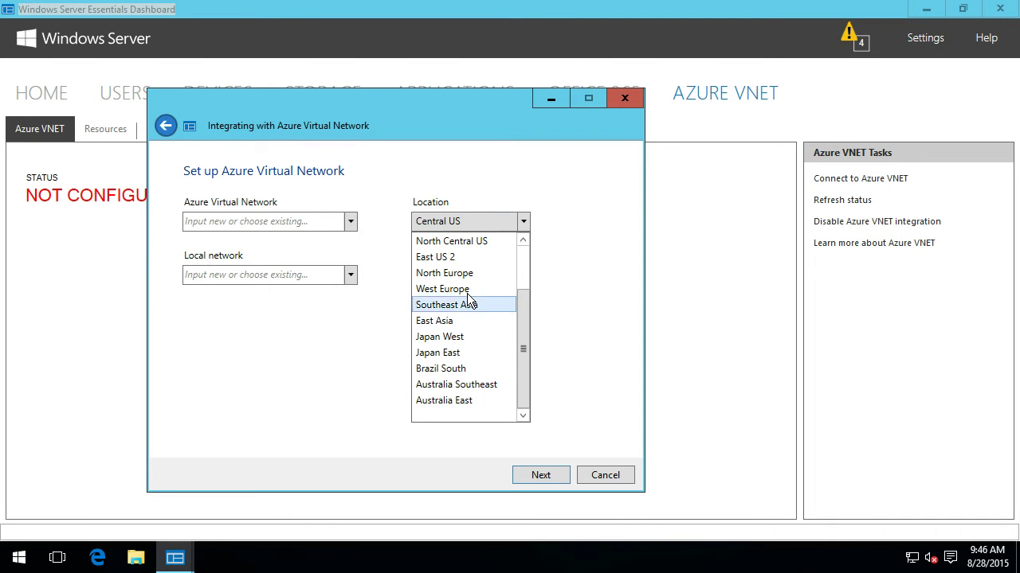
pyautogui.click(466, 401)
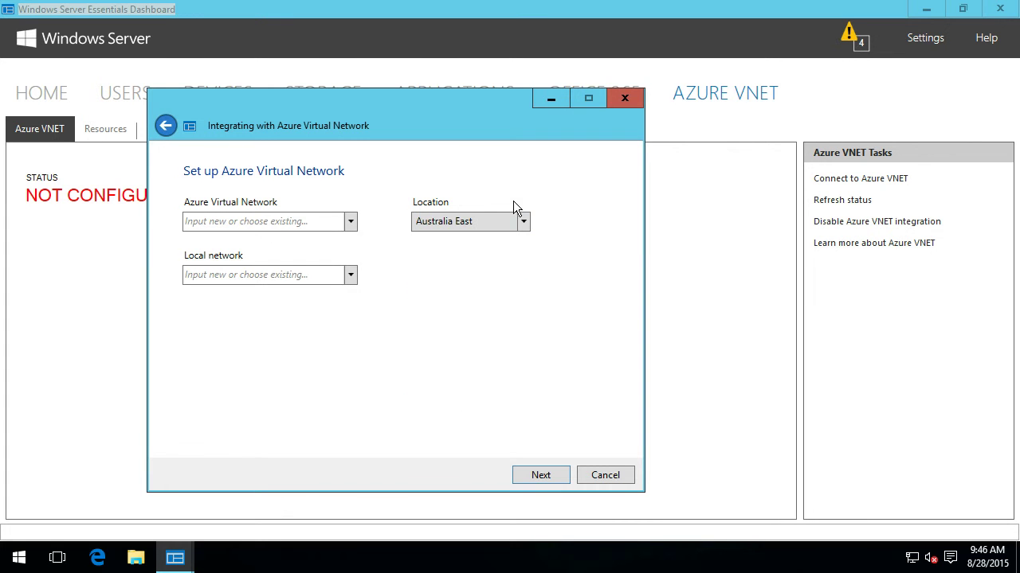
pyautogui.click(352, 218)
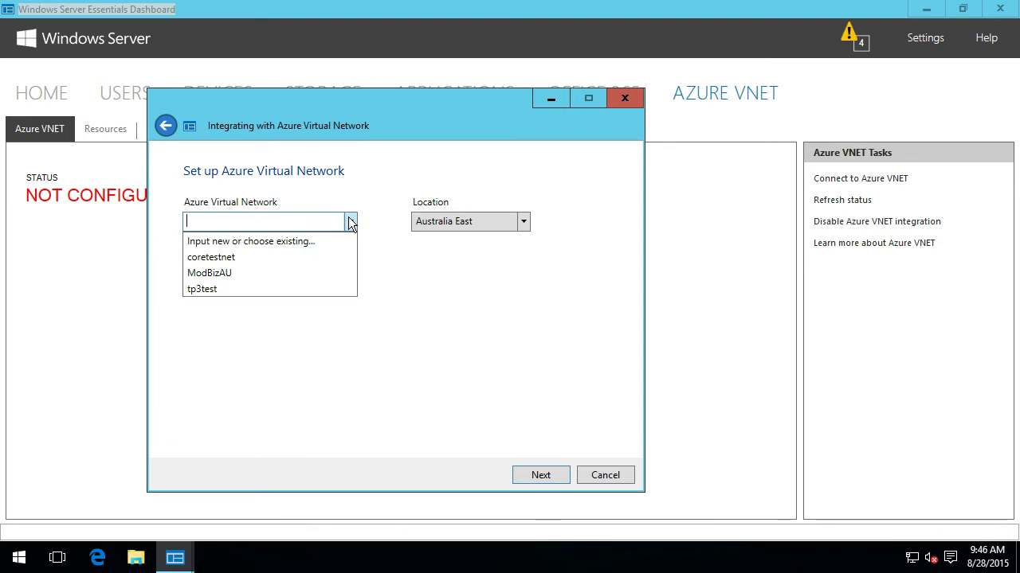
pyautogui.click(208, 289)
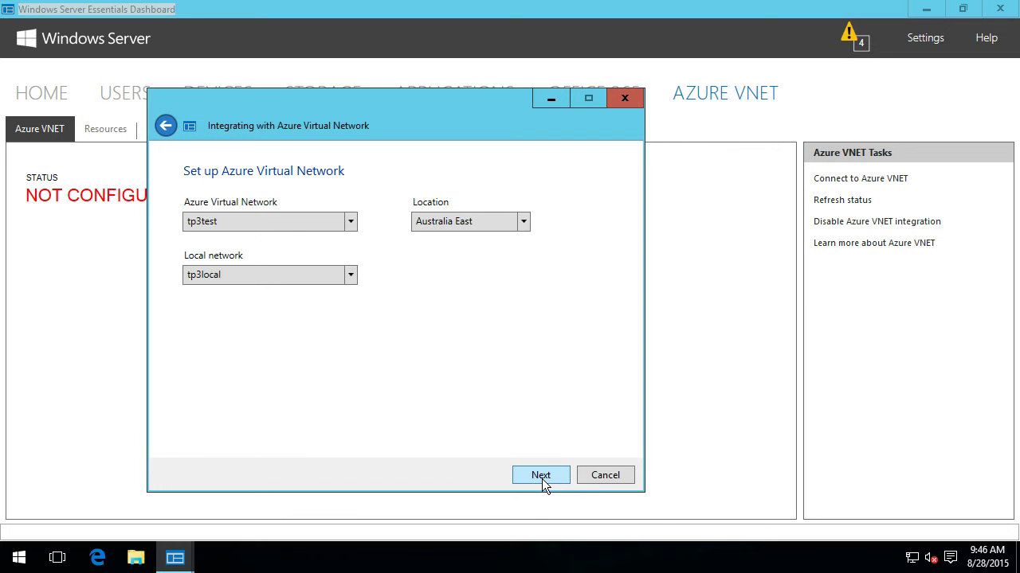
pyautogui.click(542, 479)
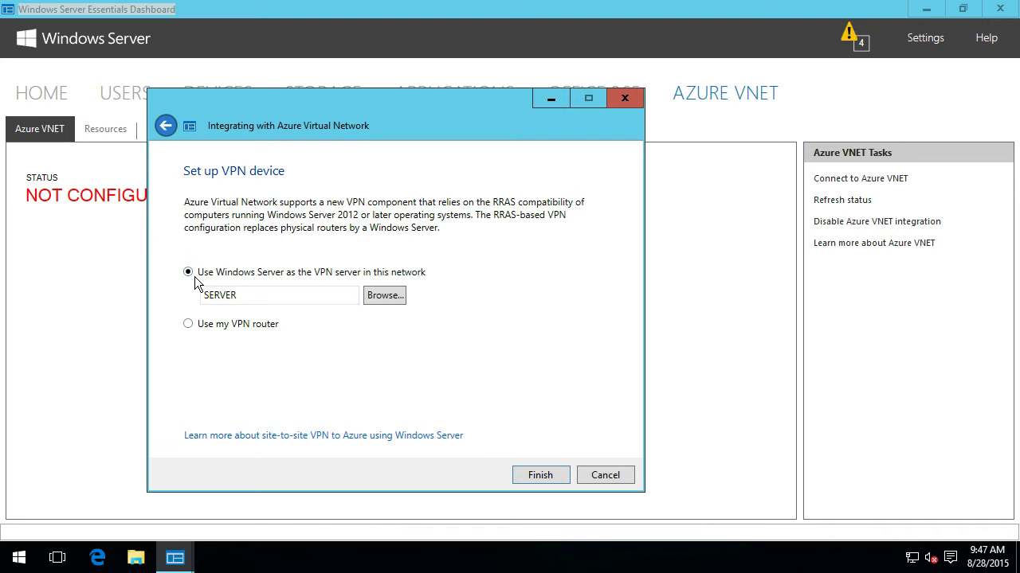
# Finish the integration with SERVER as the VPN server and close the summary.
pyautogui.click(539, 475)
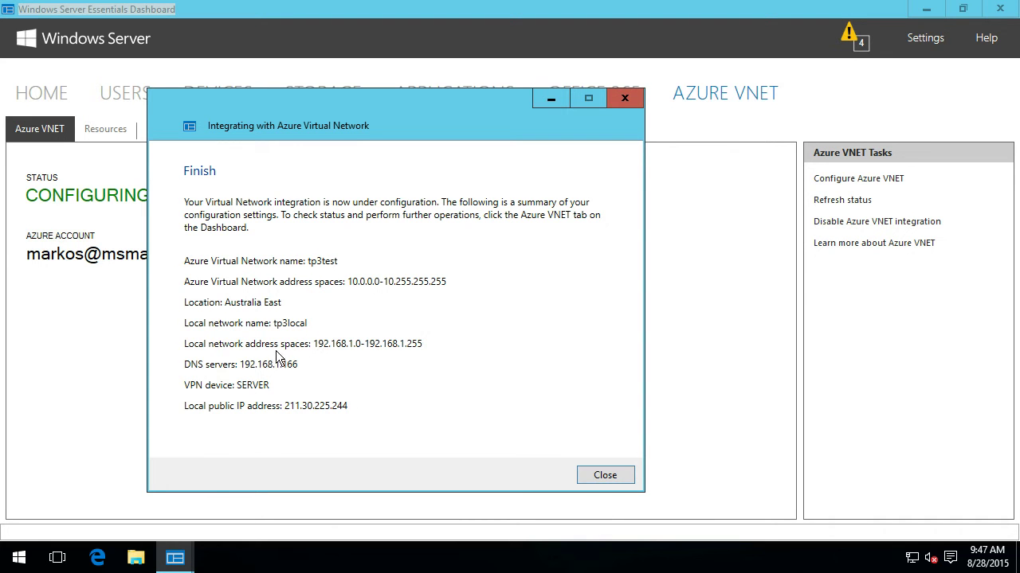
pyautogui.click(606, 474)
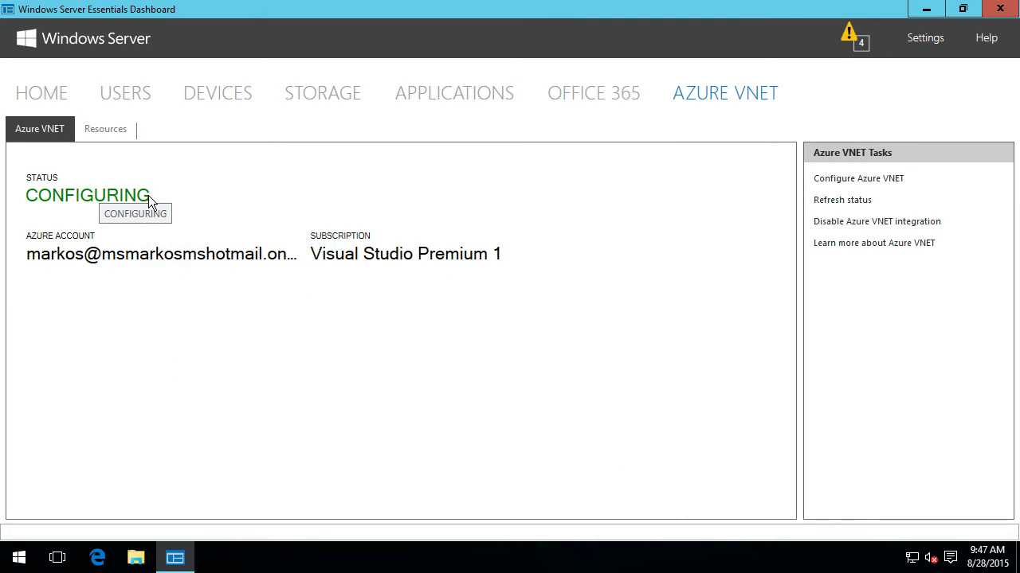
# Open a Command Prompt by running cmd from the Run dialog.
pyautogui.rightClick(11, 563)
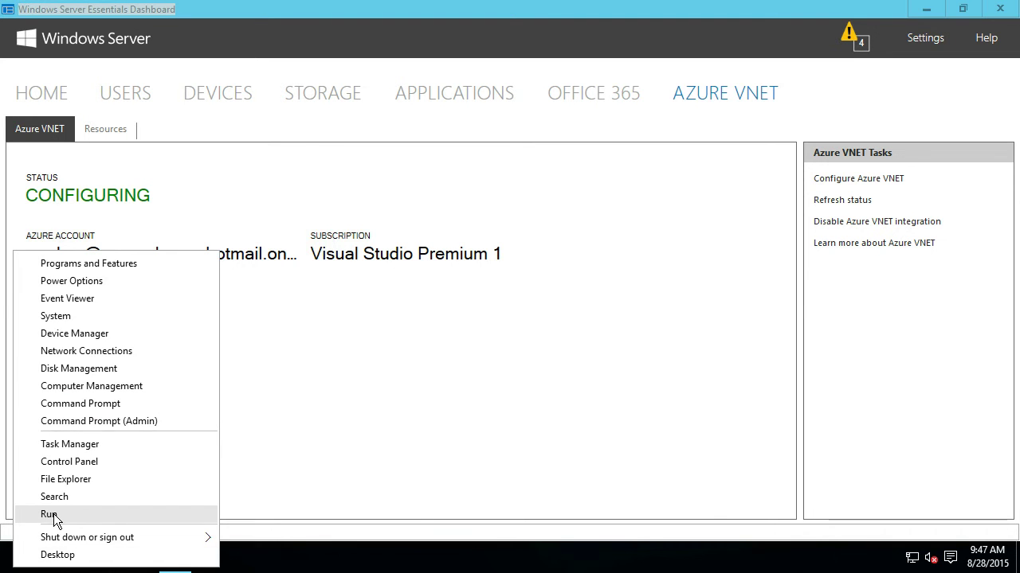
pyautogui.click(53, 513)
pyautogui.write('cmd')
pyautogui.press('Return')
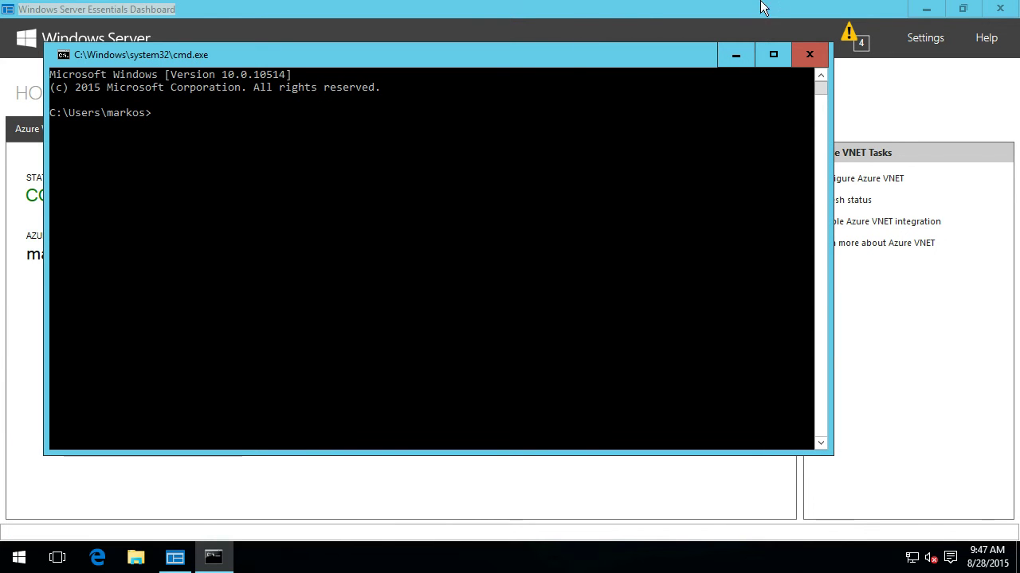
pyautogui.moveTo(558, 55); pyautogui.dragTo(811, 113)
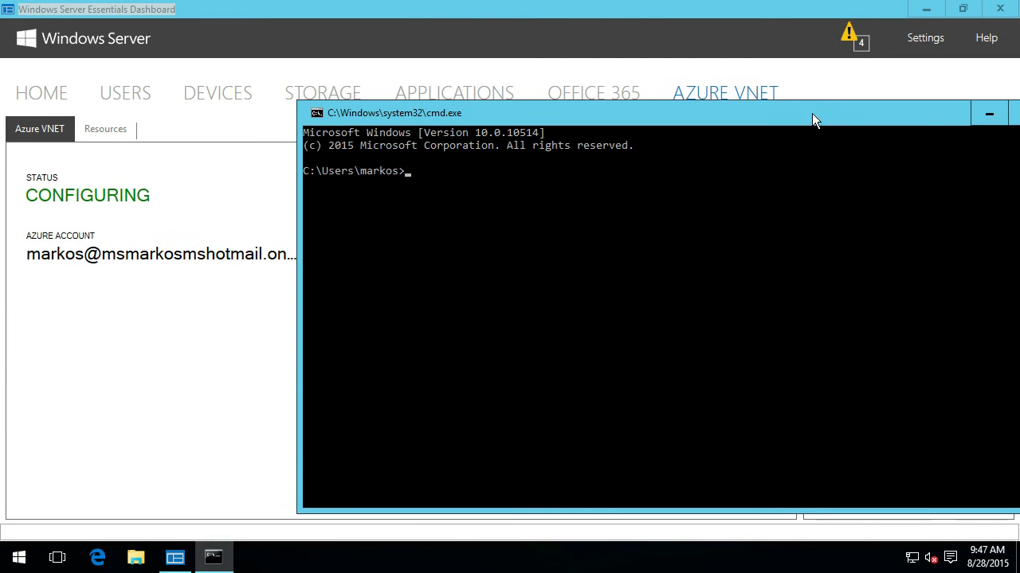
# Launch Remote Desktop Connection from a Start search for 'remote'.
pyautogui.rightClick(19, 557)
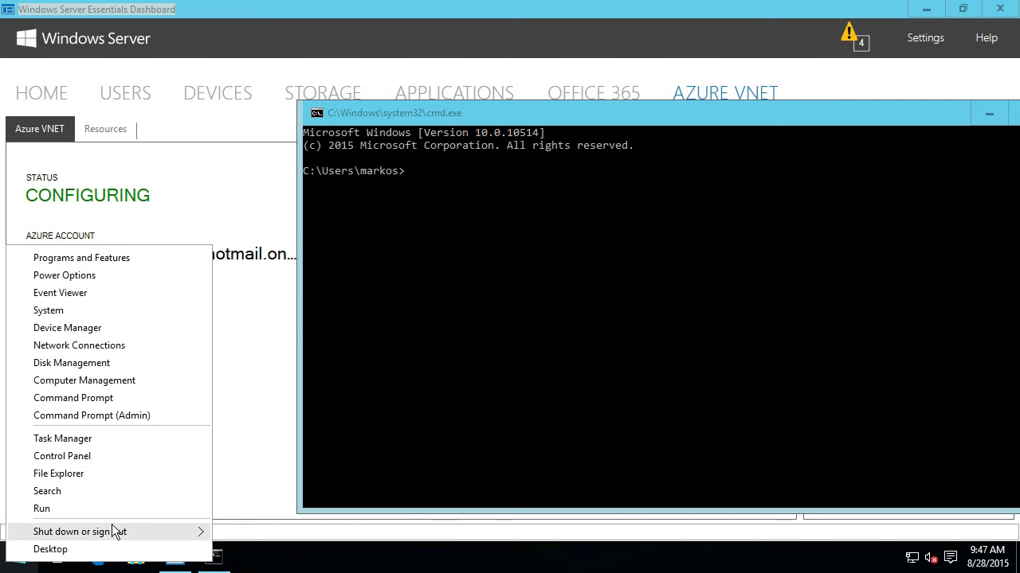
pyautogui.click(19, 558)
pyautogui.click(19, 559)
pyautogui.click(19, 558)
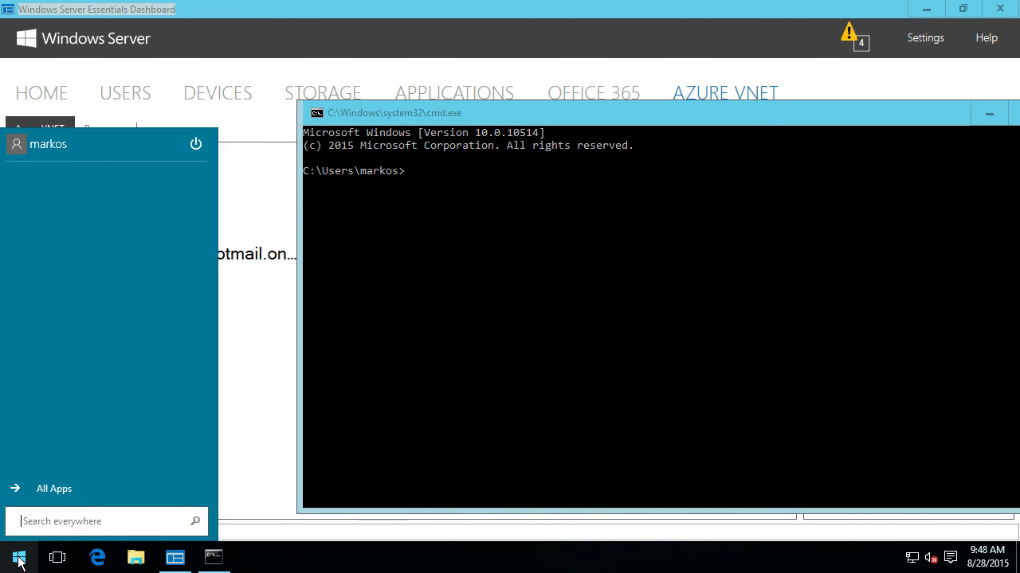
pyautogui.write('remote Desktop Connection')
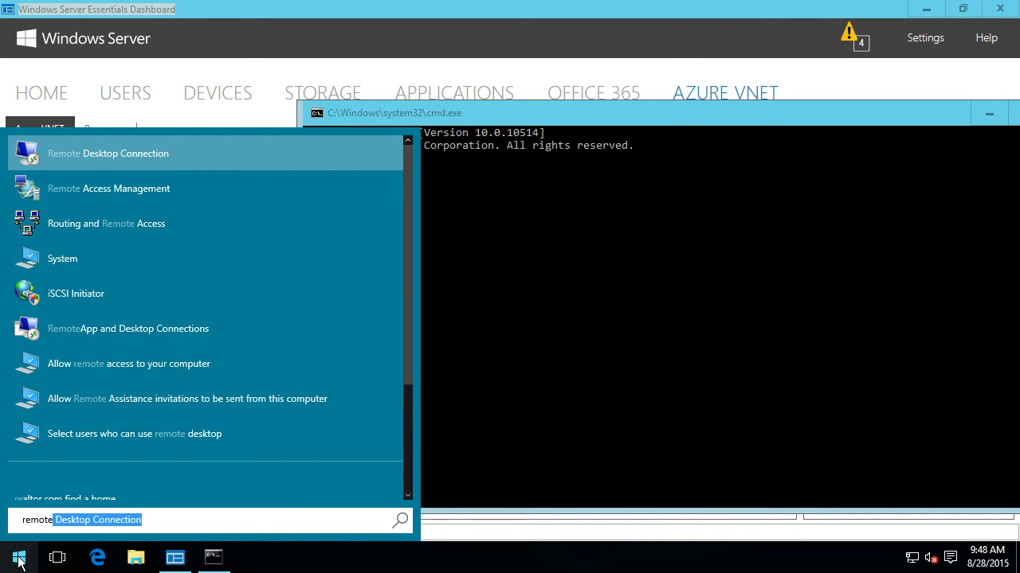
pyautogui.press('Return')
pyautogui.moveTo(483, 104); pyautogui.dragTo(766, 318)
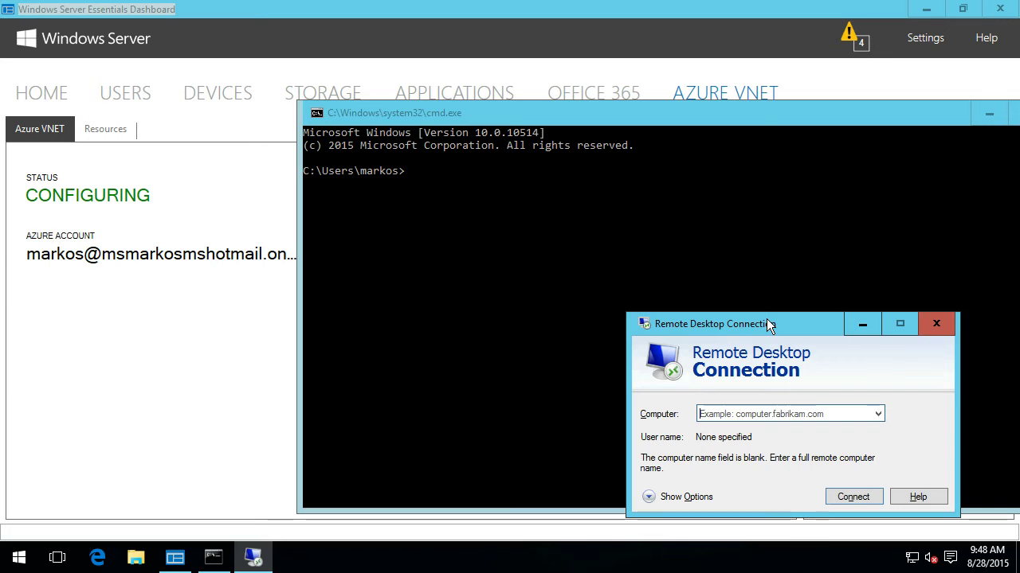
# Run ping 10.0.0.4 in the Command Prompt to test the Azure link.
pyautogui.click(468, 112)
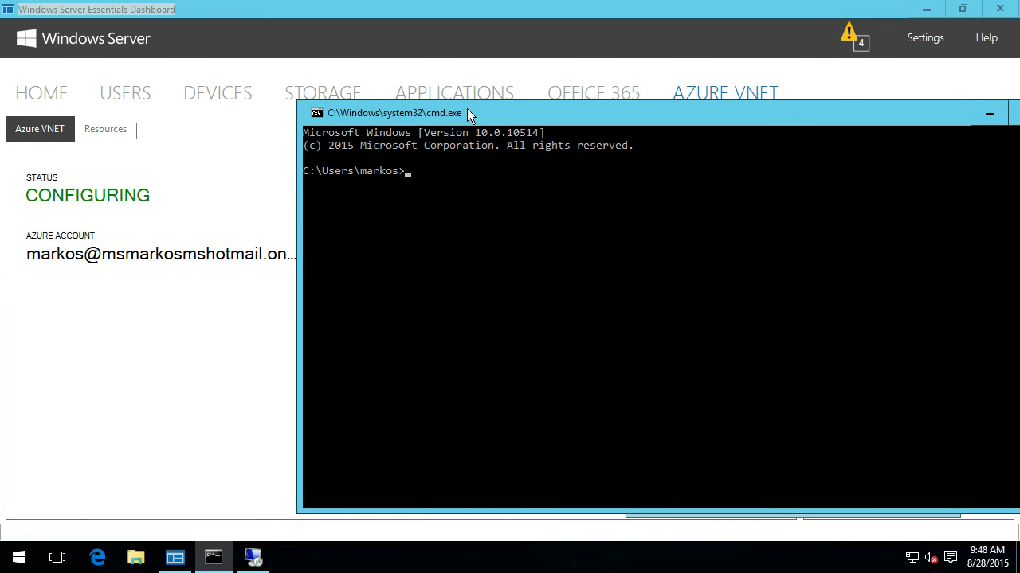
pyautogui.write('ping 10.0.0.4')
pyautogui.press('Return')
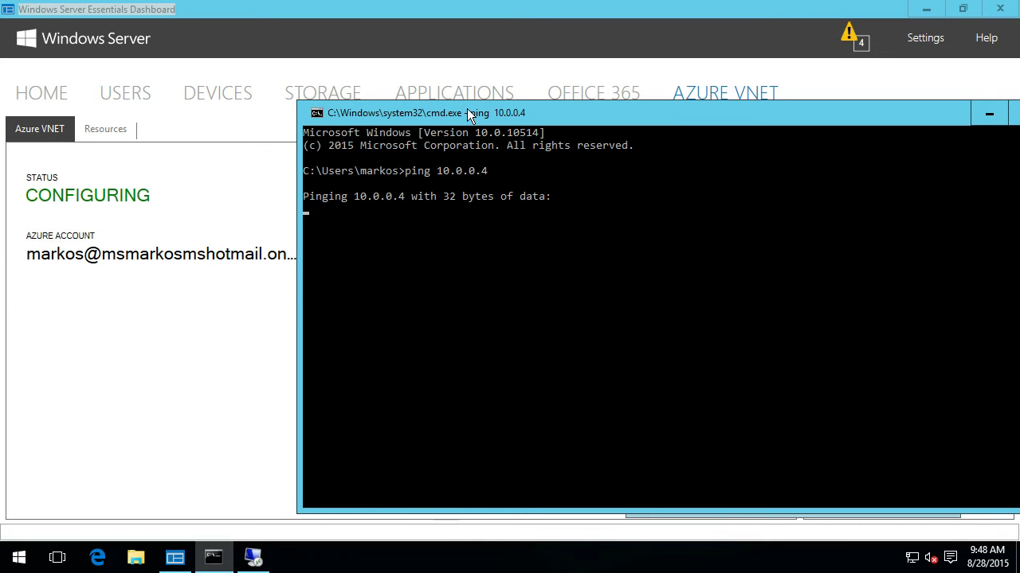
pyautogui.moveTo(468, 110); pyautogui.dragTo(346, 43)
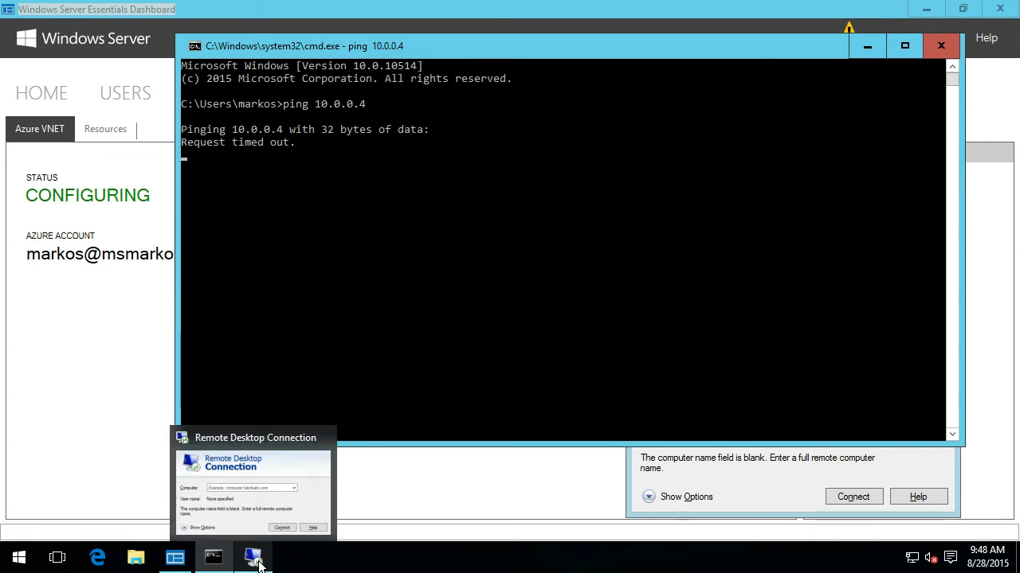
# Enter 10.0.0.4 as the Remote Desktop computer, correcting the mistyped character.
pyautogui.click(786, 489)
pyautogui.click(878, 413)
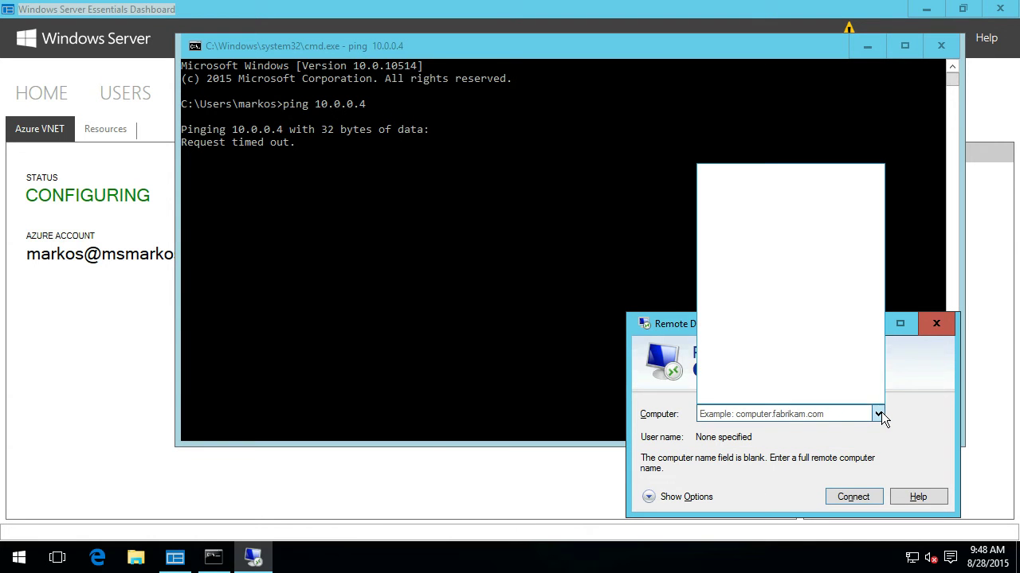
pyautogui.click(820, 414)
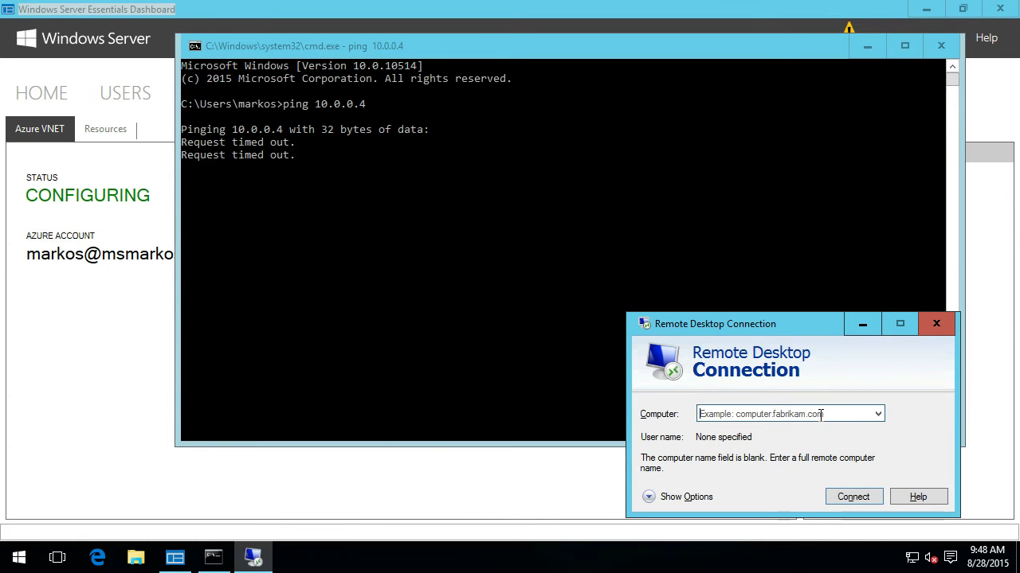
pyautogui.write('10.0.0')
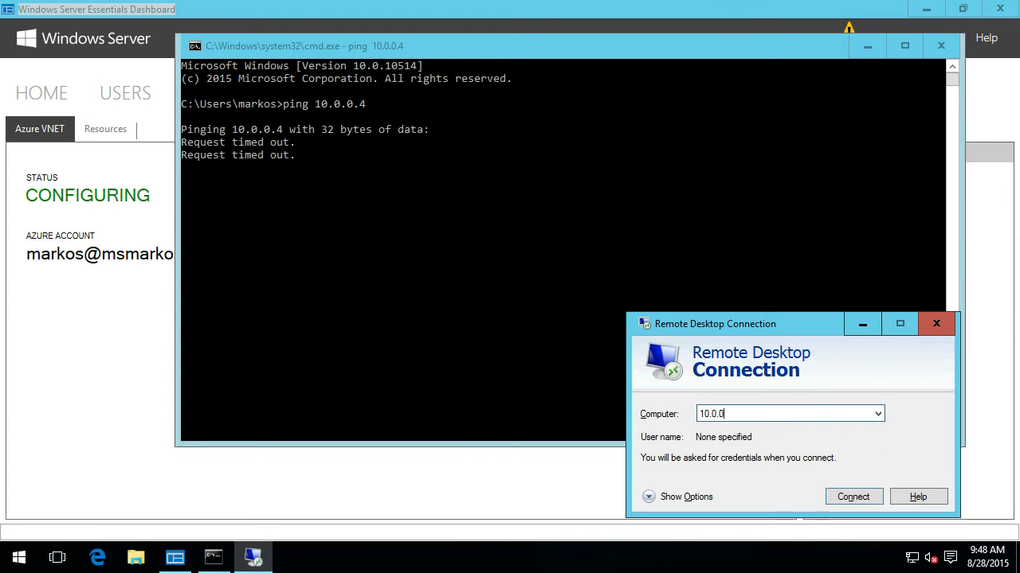
pyautogui.write('.4')
pyautogui.press('BackSpace')
pyautogui.write('.4')
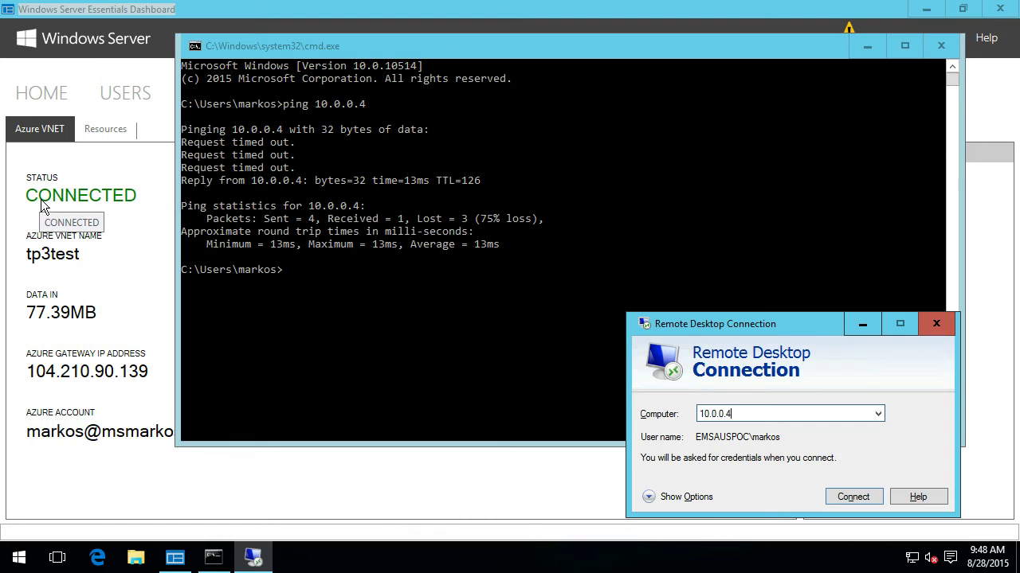
# Check the VNet status and rerun the ping to 10.0.0.4.
pyautogui.moveTo(617, 46); pyautogui.dragTo(457, 336)
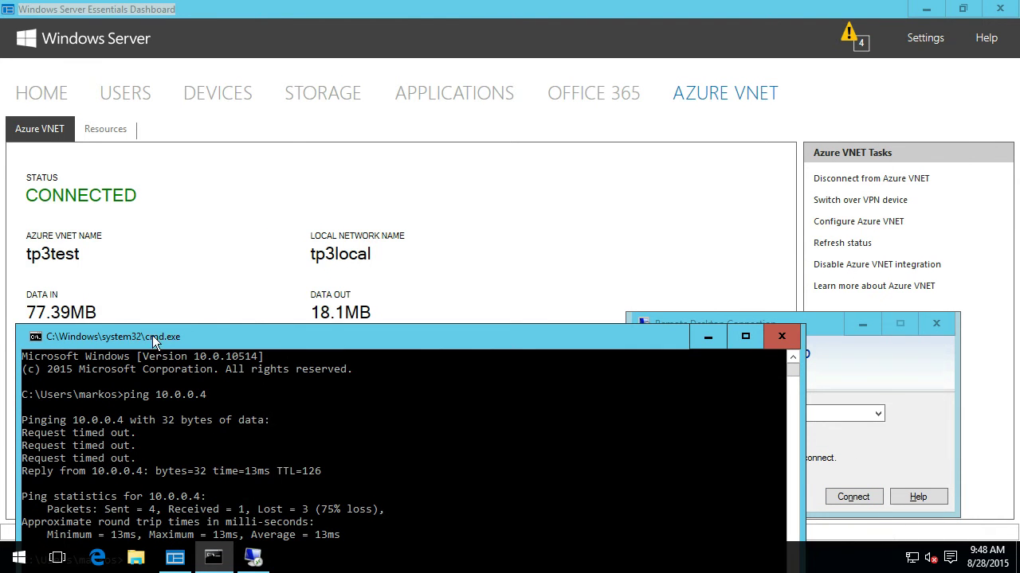
pyautogui.moveTo(136, 336); pyautogui.dragTo(270, 57)
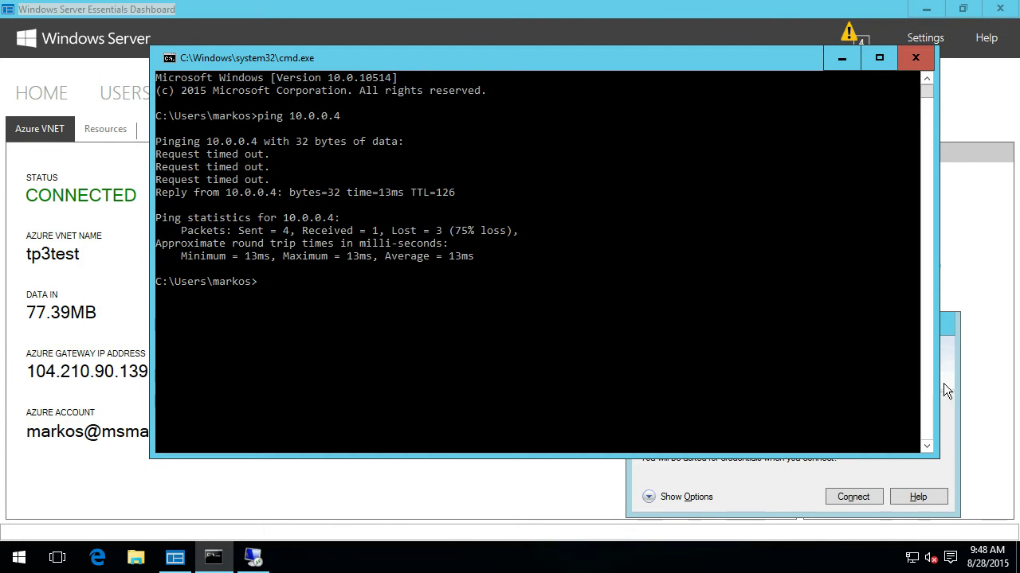
pyautogui.press('Up')
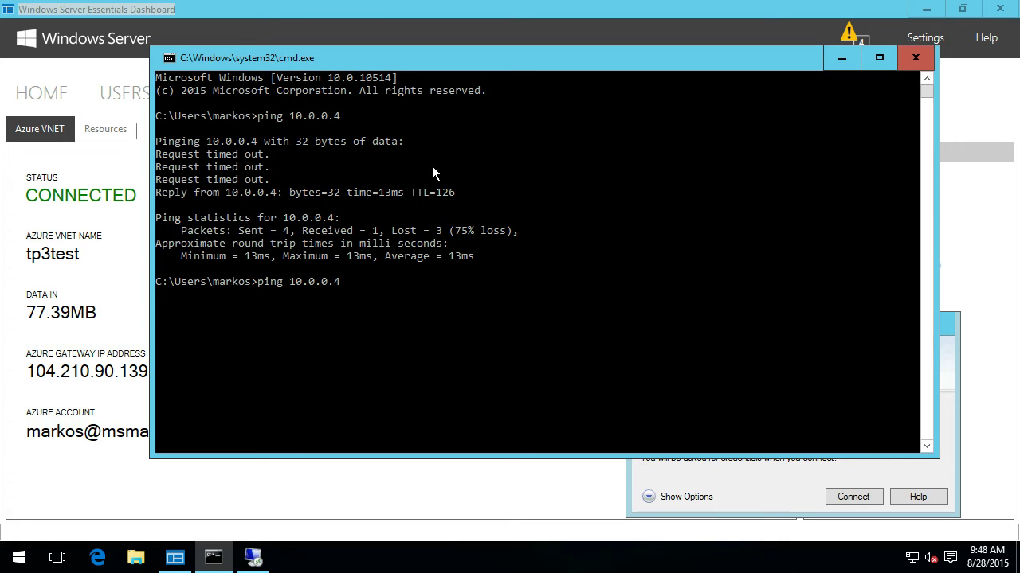
pyautogui.press('Return')
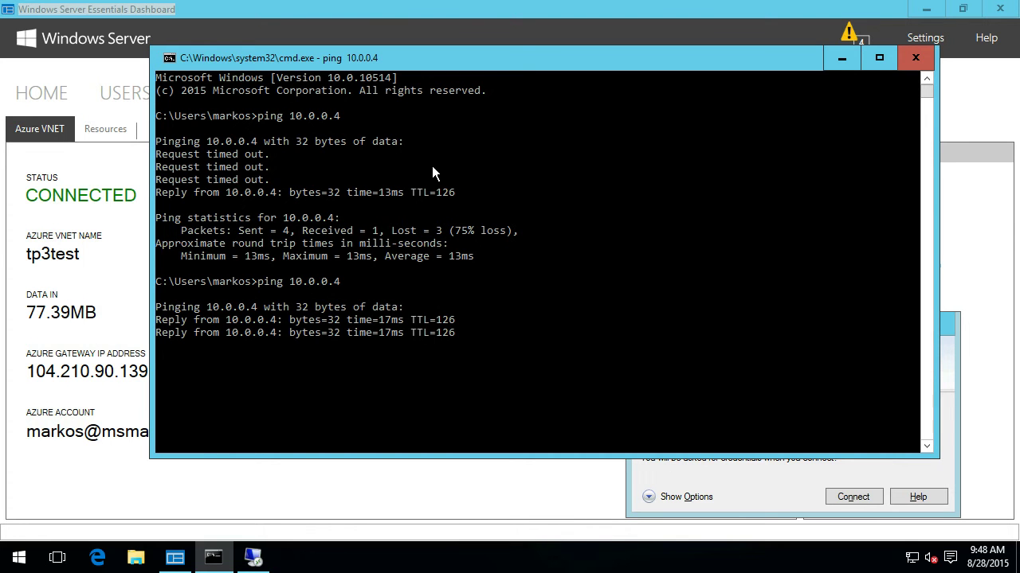
# Connect Remote Desktop to 10.0.0.4, entering the account password at the credentials prompt.
pyautogui.click(944, 357)
pyautogui.moveTo(728, 333); pyautogui.dragTo(707, 270)
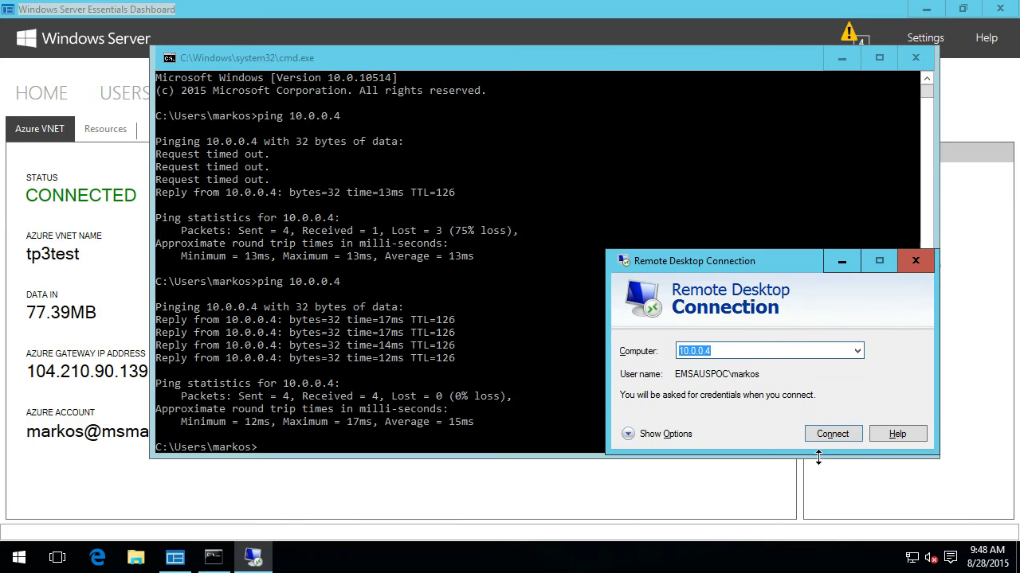
pyautogui.click(837, 435)
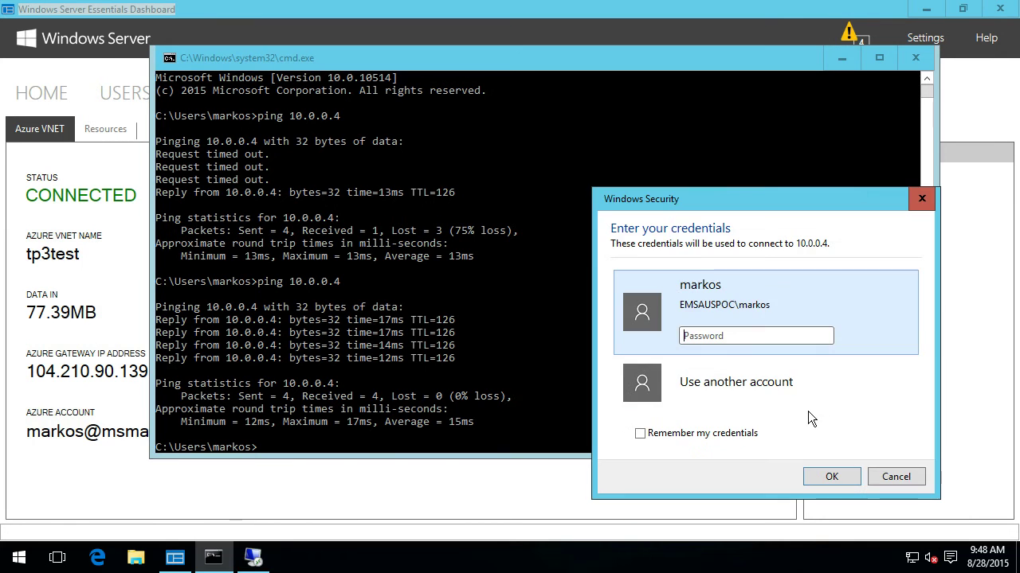
pyautogui.write('•••••••••••')
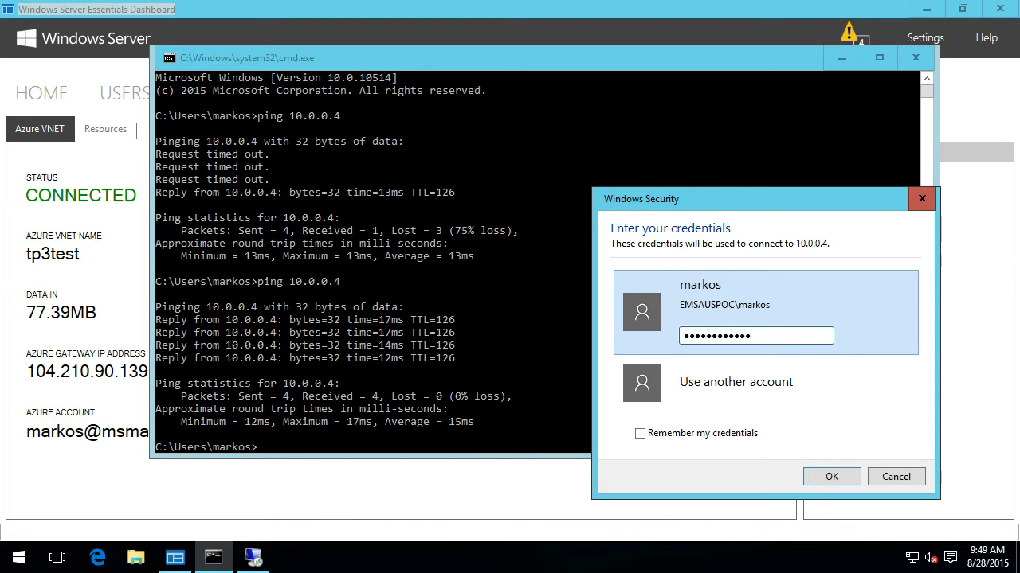
pyautogui.write('•')
pyautogui.press('Return')
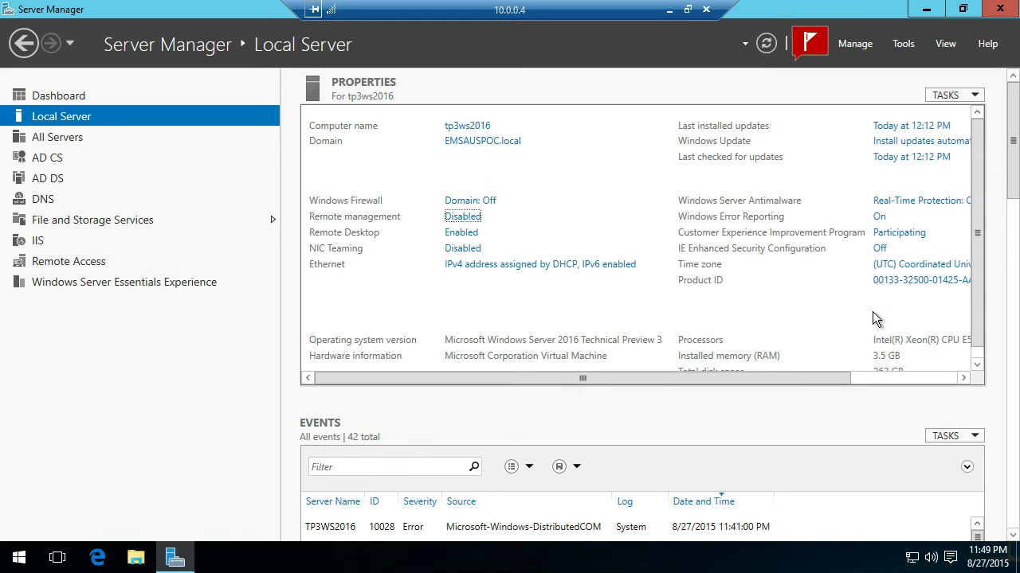
# Scroll through tp3ws2016's Local Server properties list in the remote session.
pyautogui.click(980, 359)
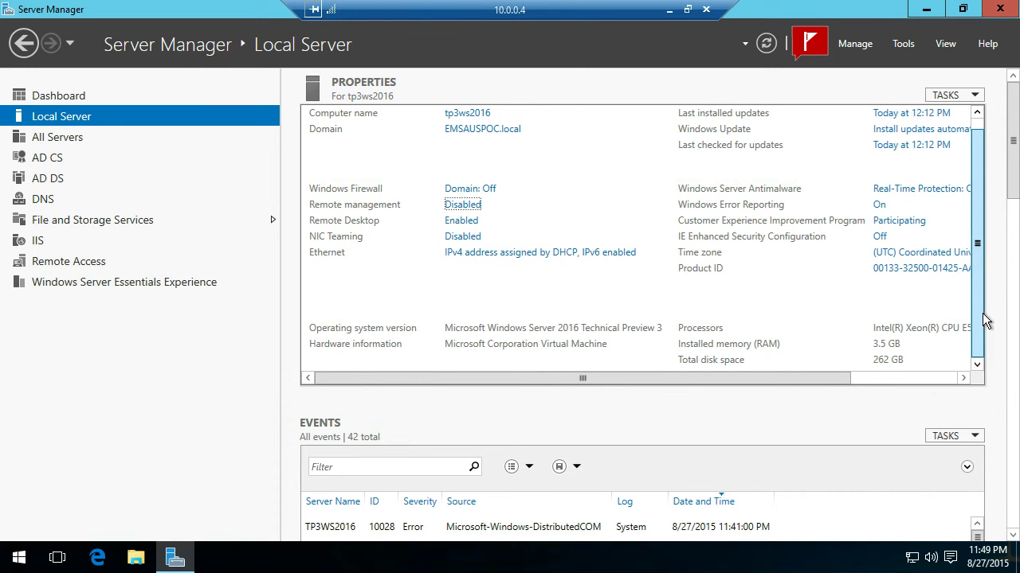
pyautogui.moveTo(983, 245); pyautogui.dragTo(992, 136)
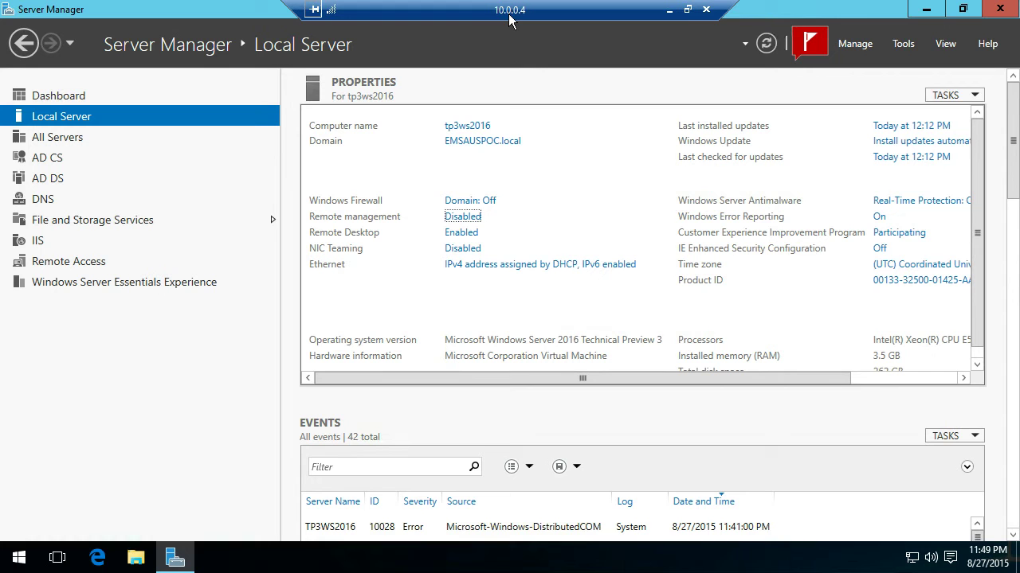
# Minimize the remote session and launch Server Manager by searching 'server' from Start.
pyautogui.click(672, 11)
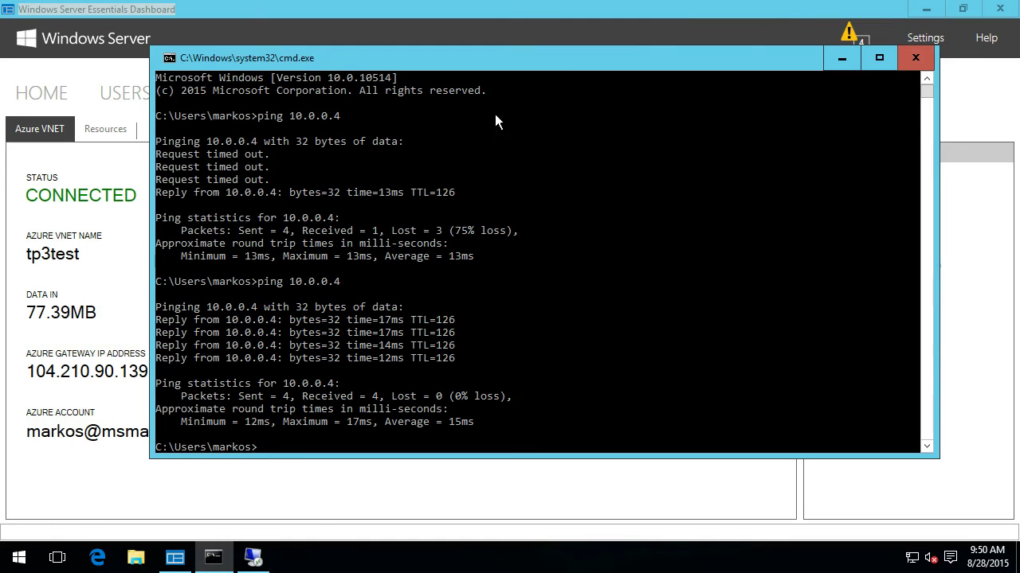
pyautogui.moveTo(262, 568)
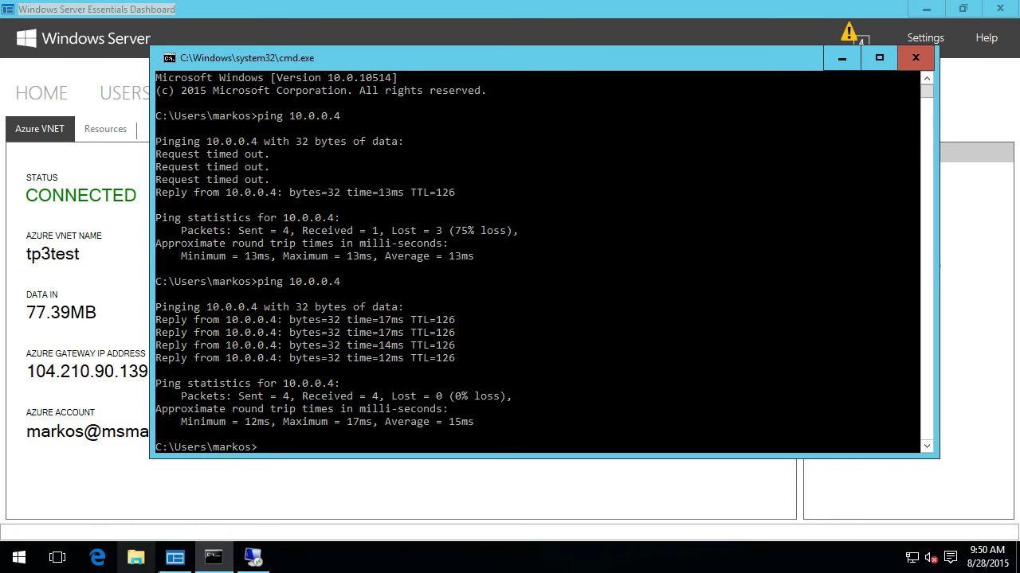
pyautogui.moveTo(172, 567)
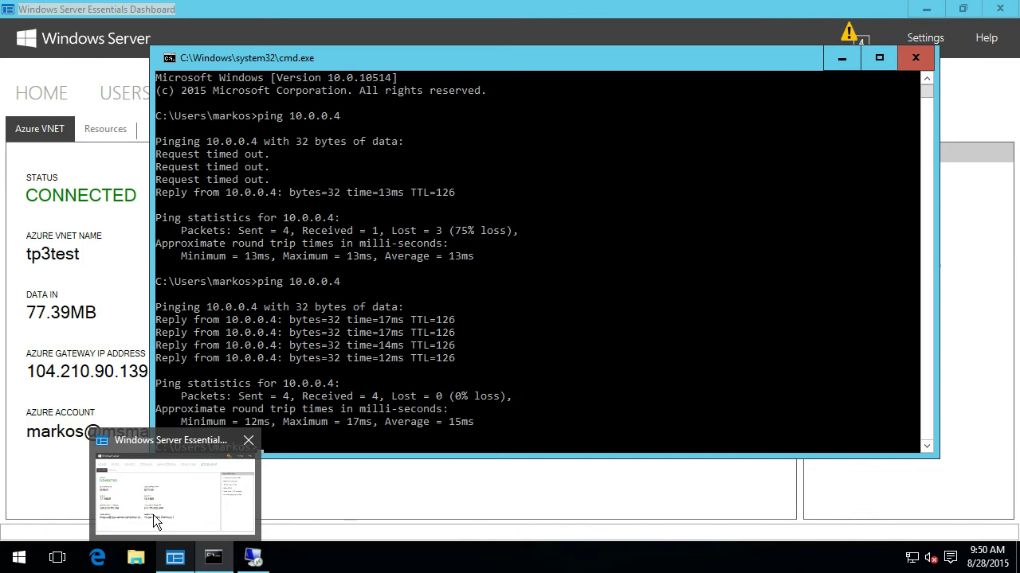
pyautogui.click(24, 564)
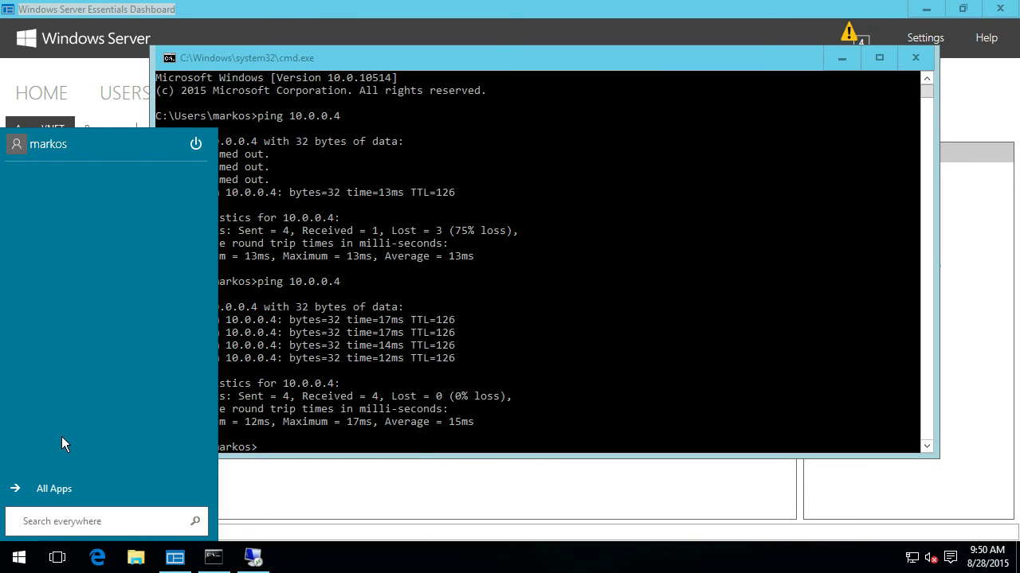
pyautogui.write('server')
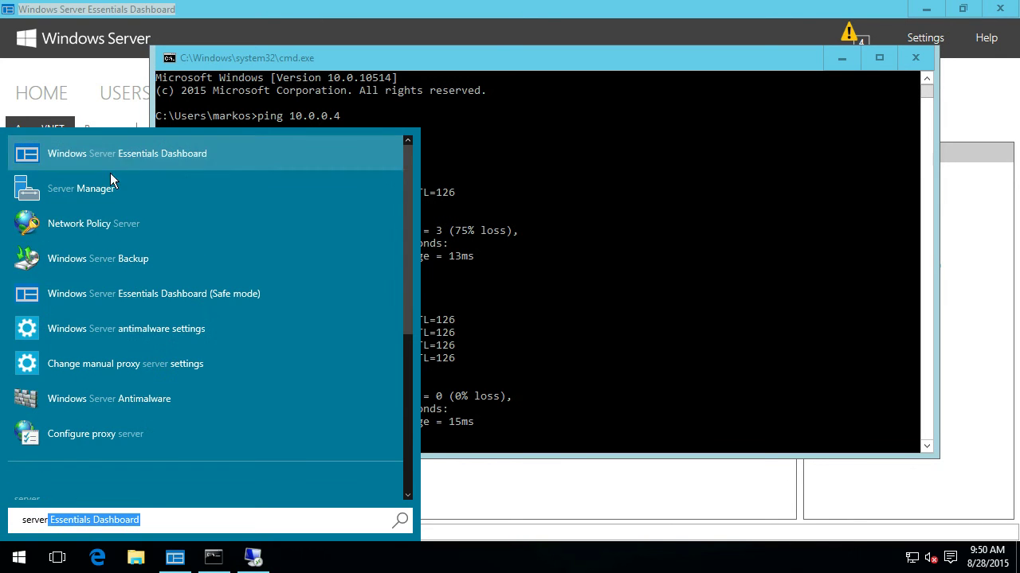
pyautogui.click(89, 191)
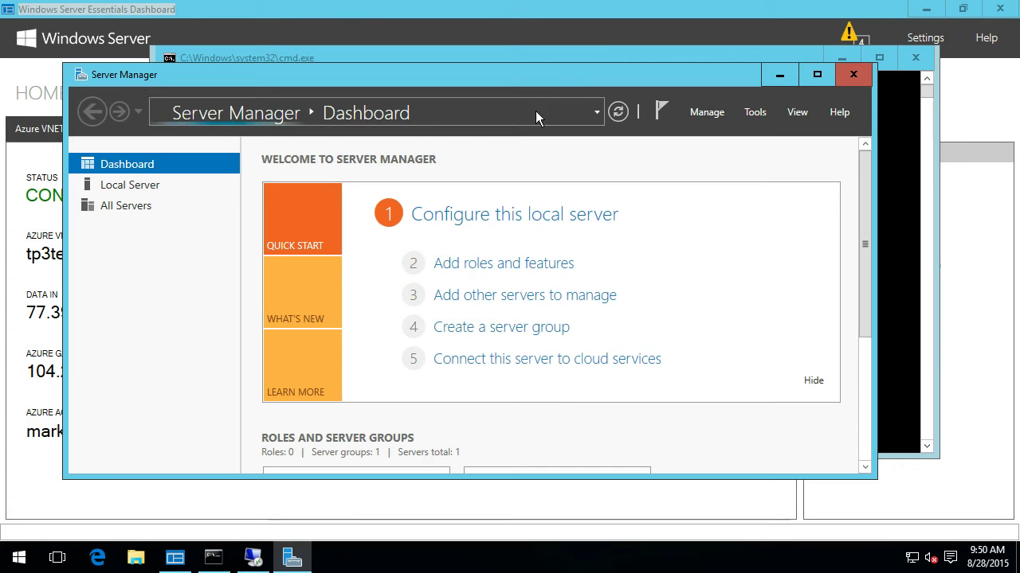
# Maximize Server Manager and return from All Servers to its Dashboard.
pyautogui.moveTo(547, 81); pyautogui.dragTo(557, 5)
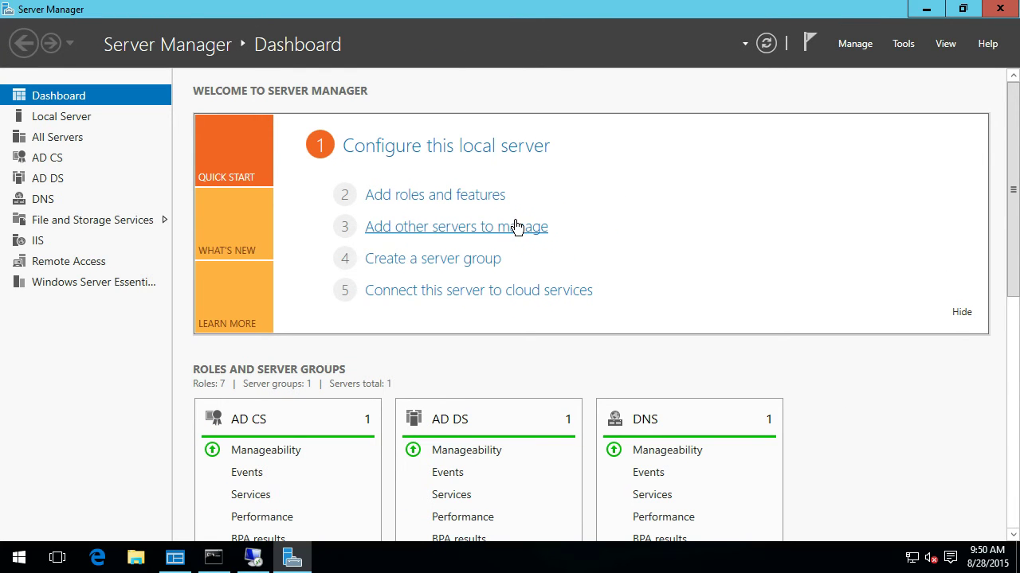
pyautogui.click(73, 137)
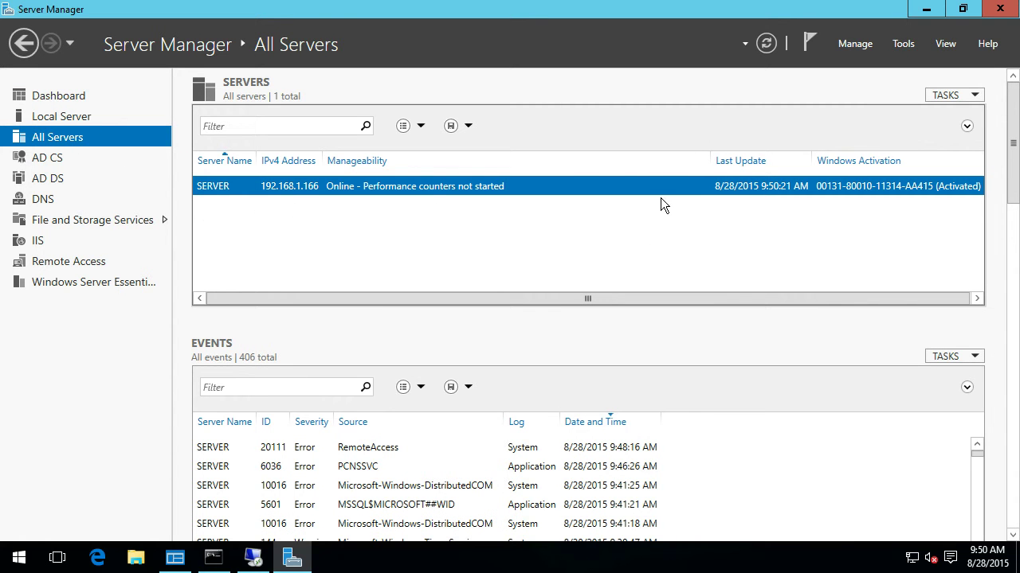
pyautogui.click(70, 97)
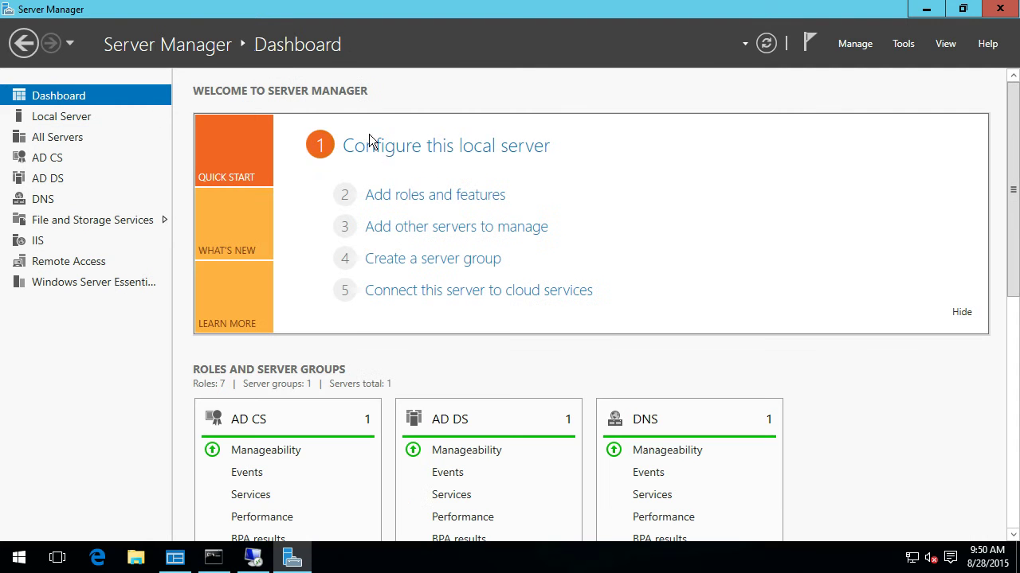
# Find tp3ws2016 with a domain search and add it to the managed servers.
pyautogui.click(446, 228)
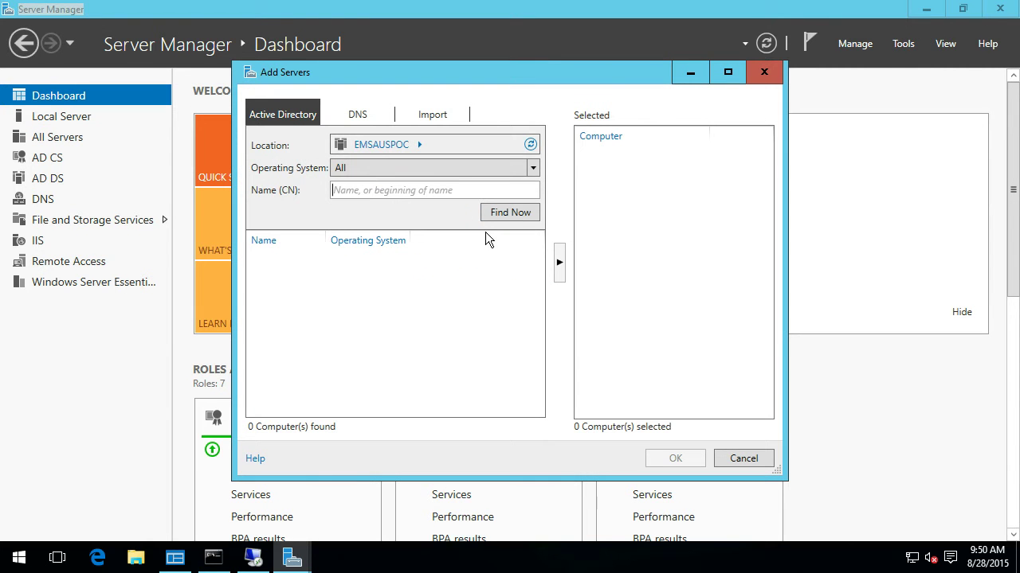
pyautogui.click(517, 212)
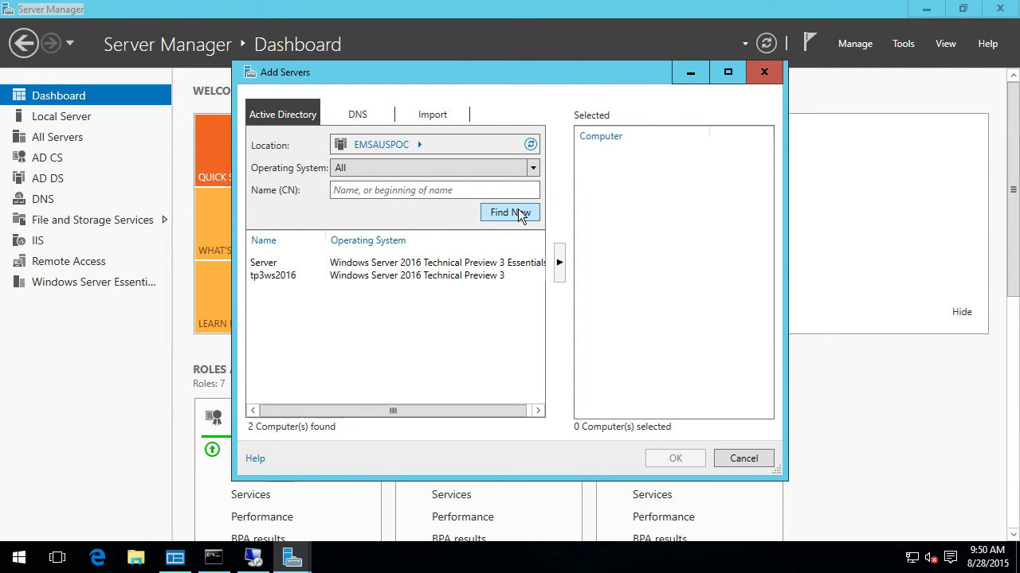
pyautogui.click(273, 276)
pyautogui.moveTo(332, 237); pyautogui.dragTo(319, 238)
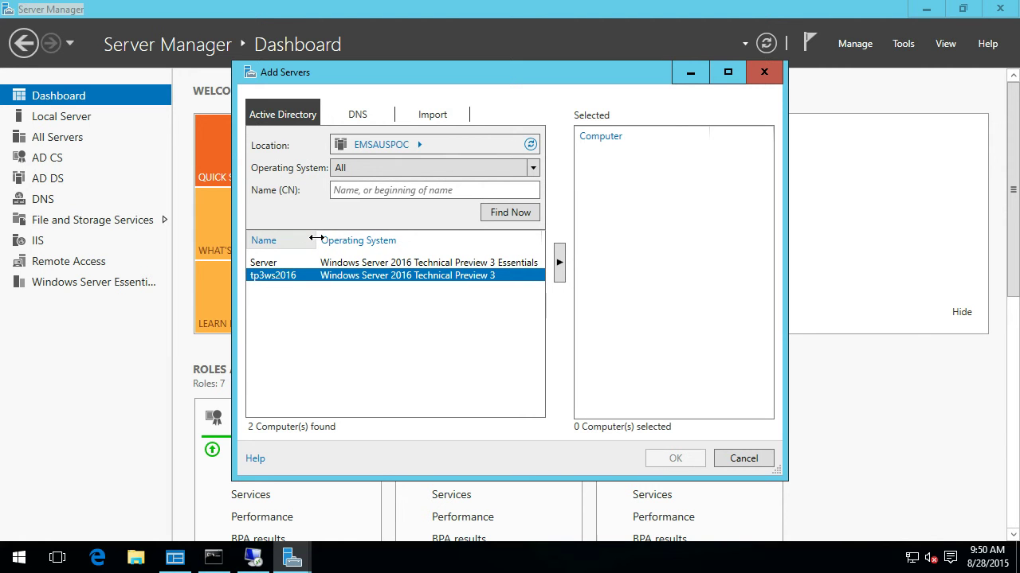
pyautogui.click(559, 267)
pyautogui.click(693, 463)
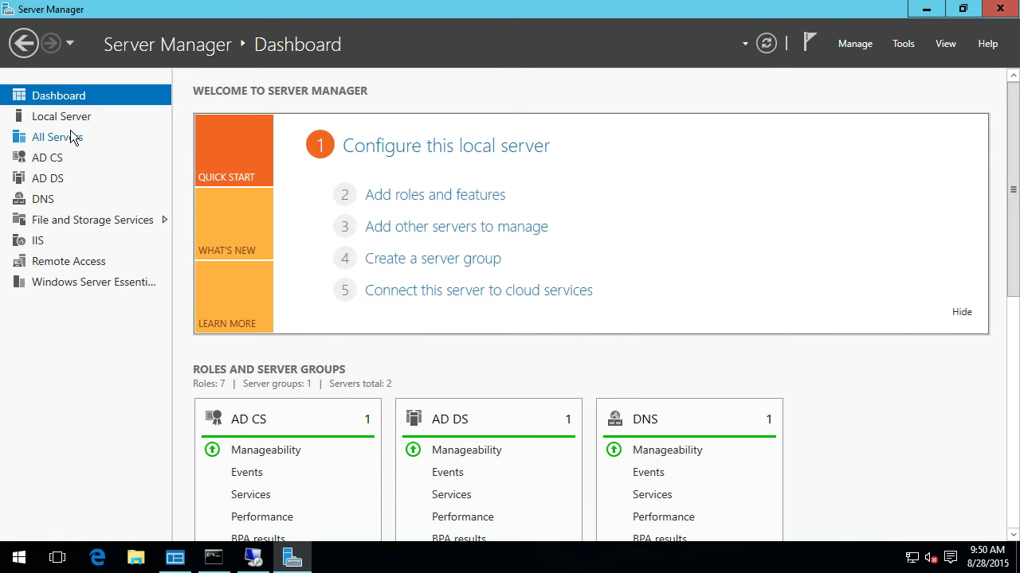
# Move from the AD DS page to File and Storage Services and open its Disks view.
pyautogui.click(56, 180)
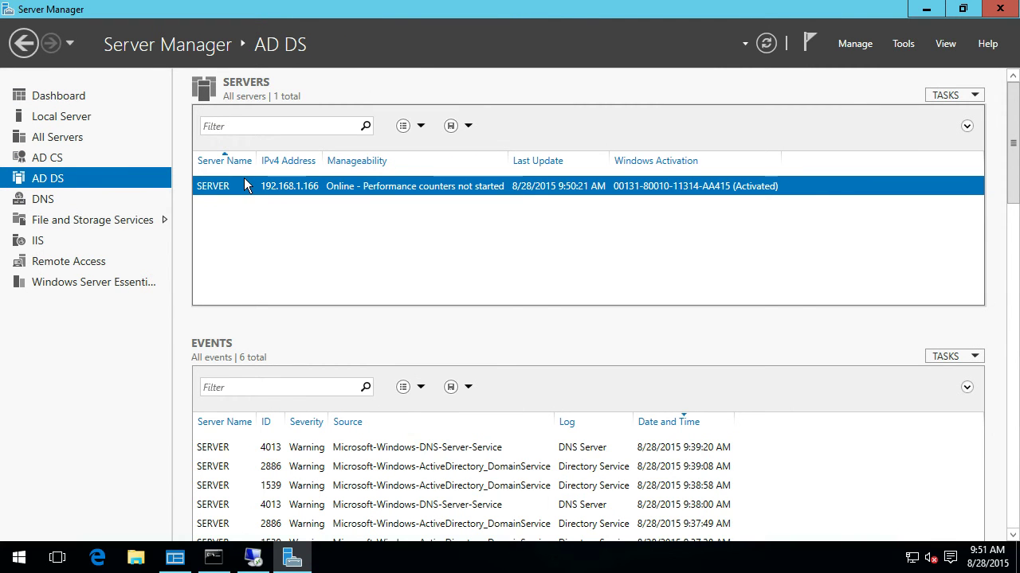
pyautogui.click(92, 221)
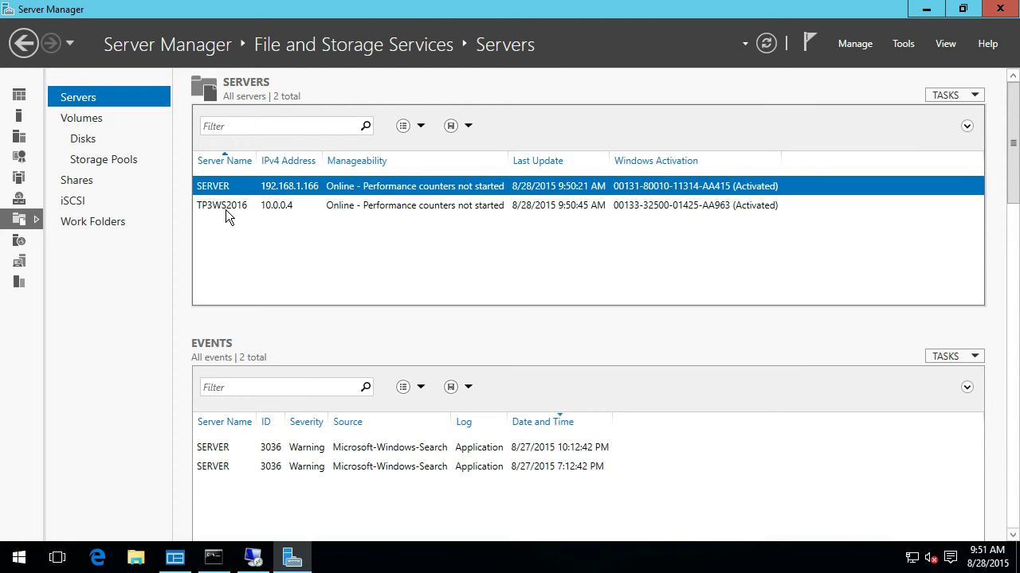
pyautogui.click(86, 140)
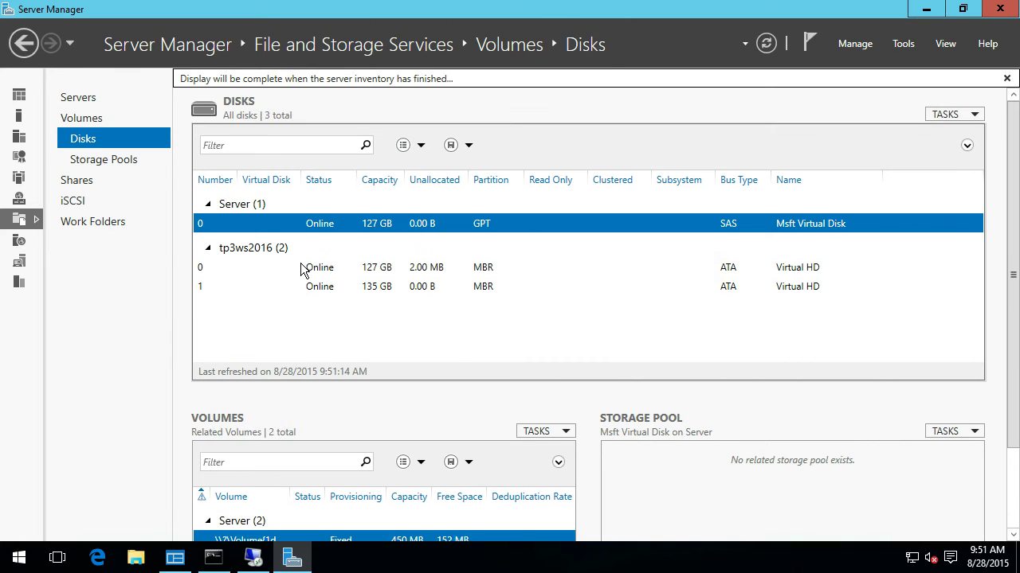
# Select tp3ws2016's disk 0 to list its C: volume and review that volume's actions menu.
pyautogui.click(388, 255)
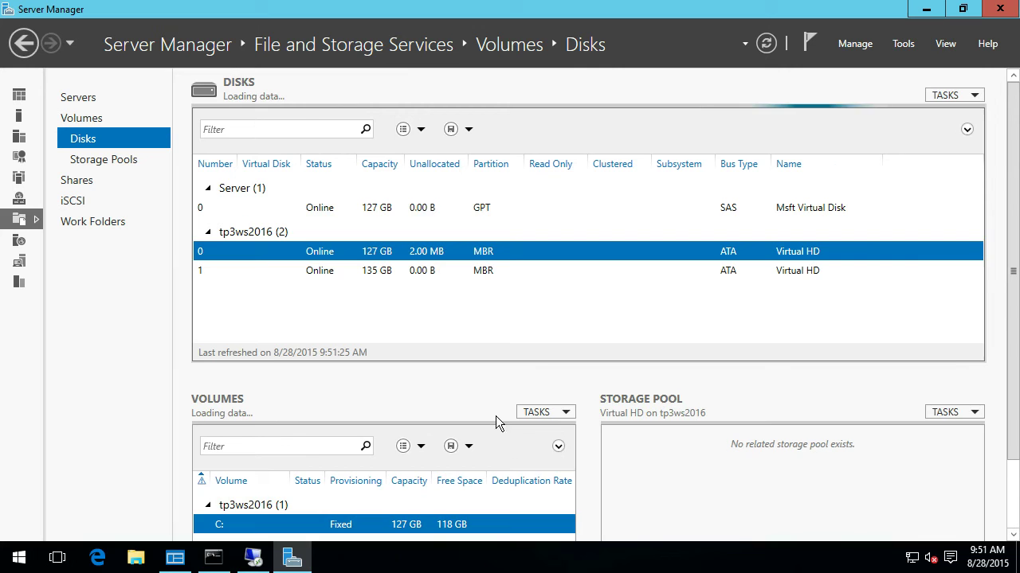
pyautogui.scroll(-1, 521, 470)
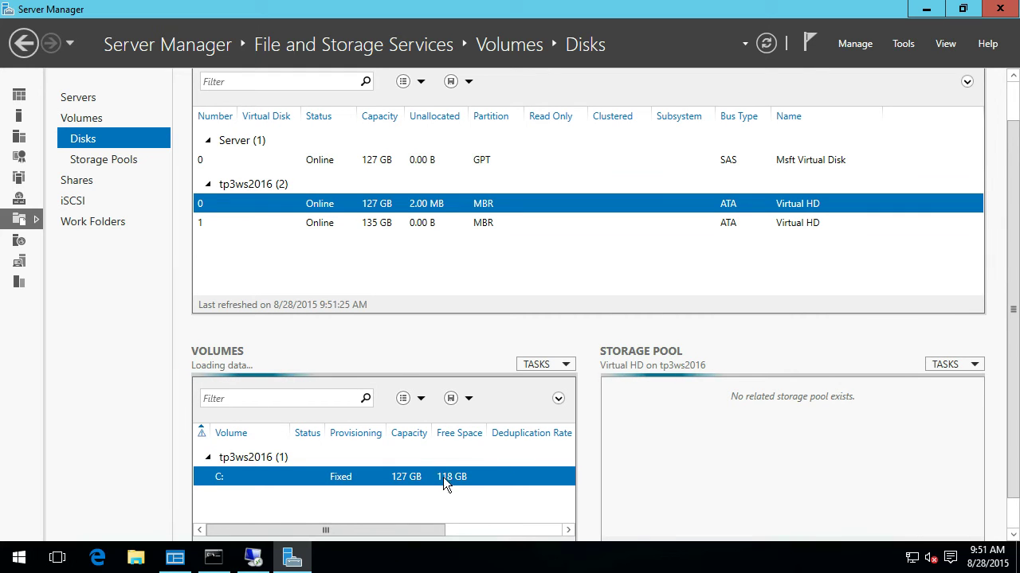
pyautogui.rightClick(389, 476)
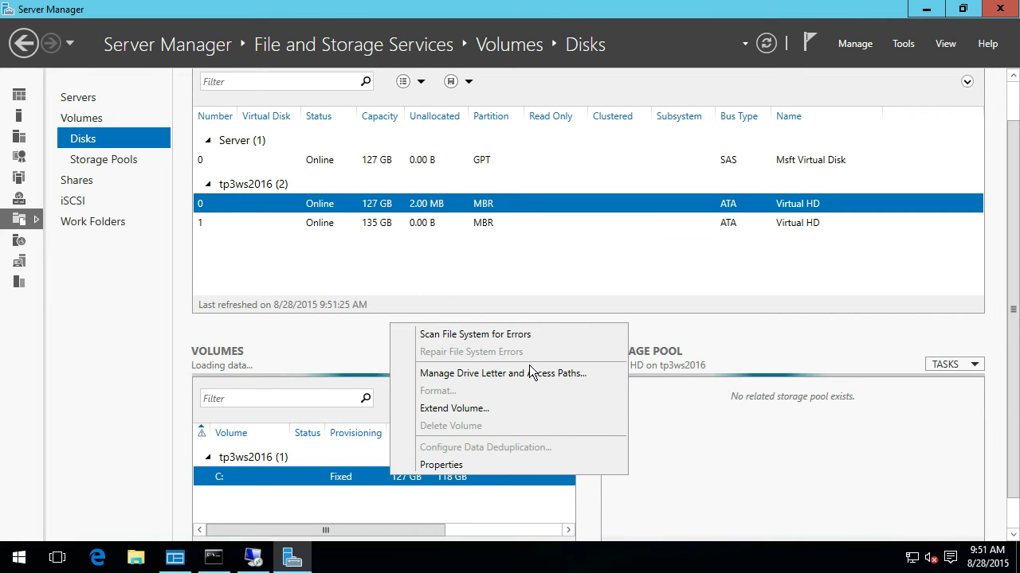
pyautogui.click(548, 14)
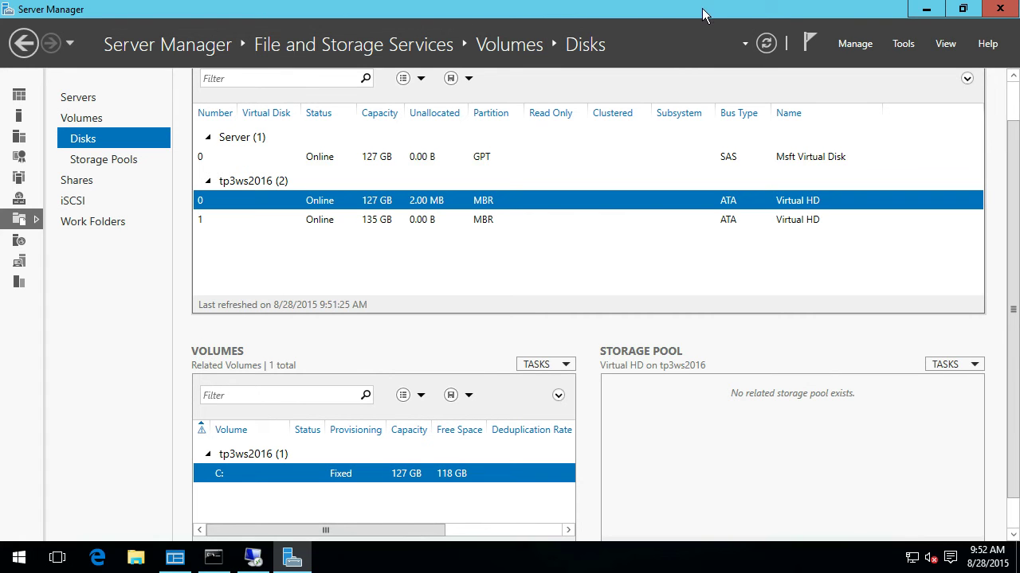
# Minimize Server Manager and move the ping results window slightly right and down.
pyautogui.click(926, 10)
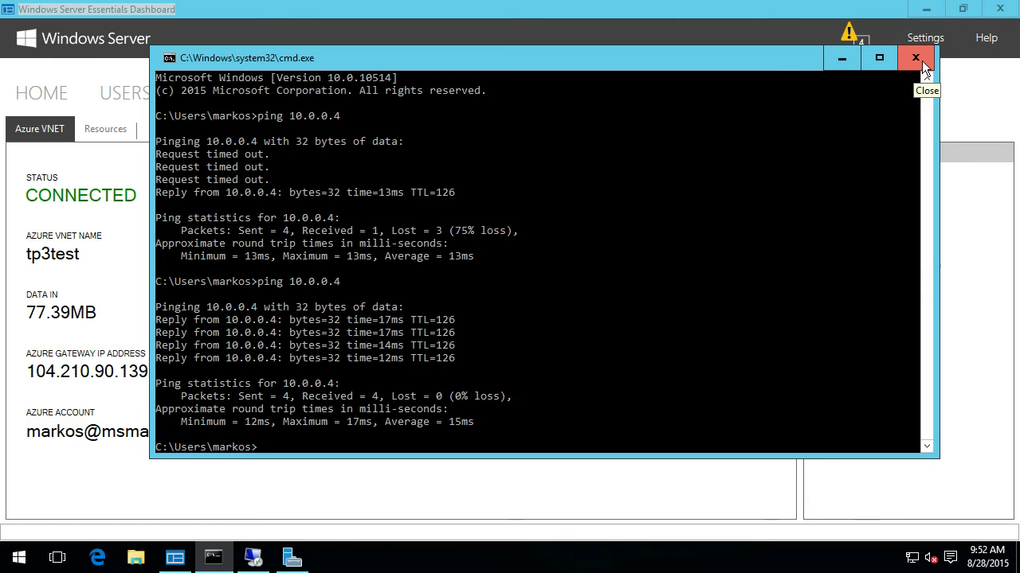
pyautogui.moveTo(502, 59)
pyautogui.mouseDown()
pyautogui.moveTo(477, 77)
pyautogui.moveTo(501, 72)
pyautogui.mouseUp()
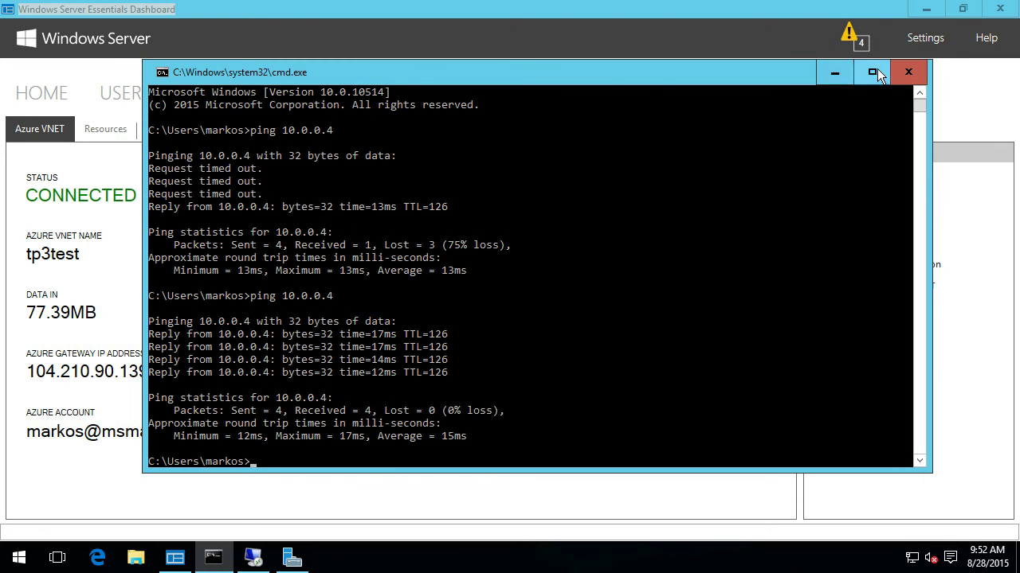
pyautogui.moveTo(373, 77); pyautogui.dragTo(447, 96)
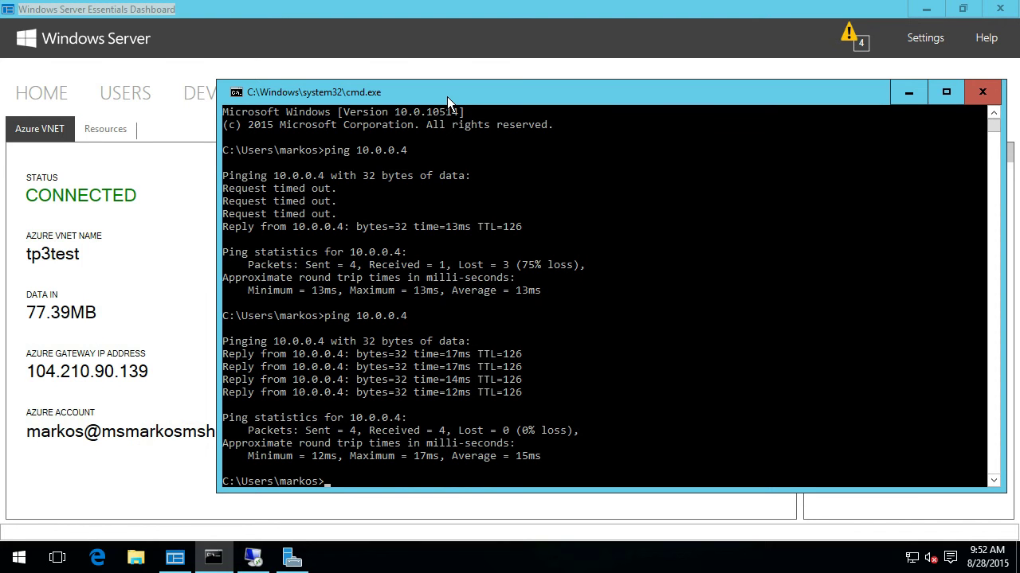
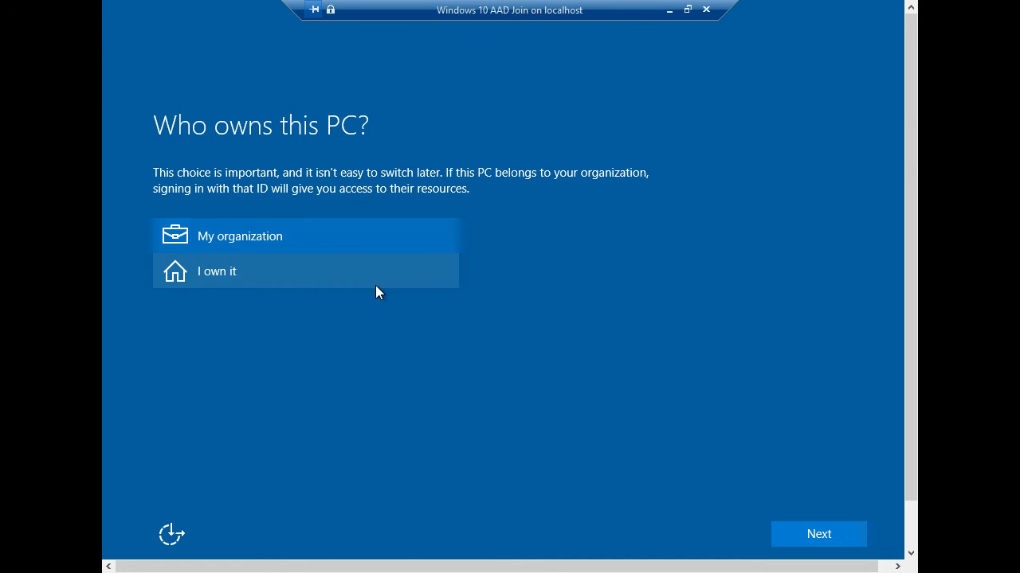
# Confirm the PC is organization-owned and choose Join Azure AD to reach the work sign-in page.
pyautogui.click(818, 536)
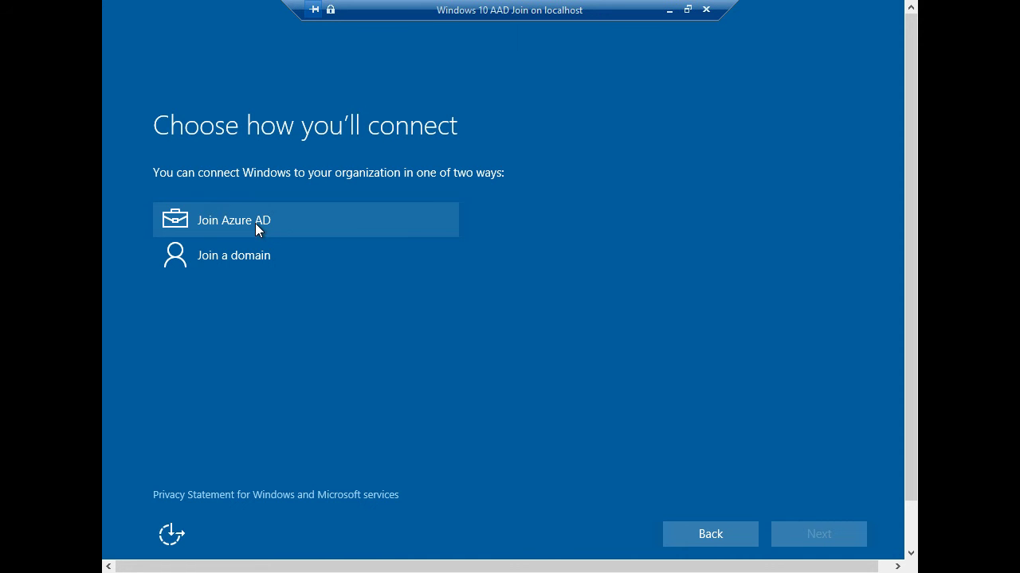
pyautogui.click(357, 222)
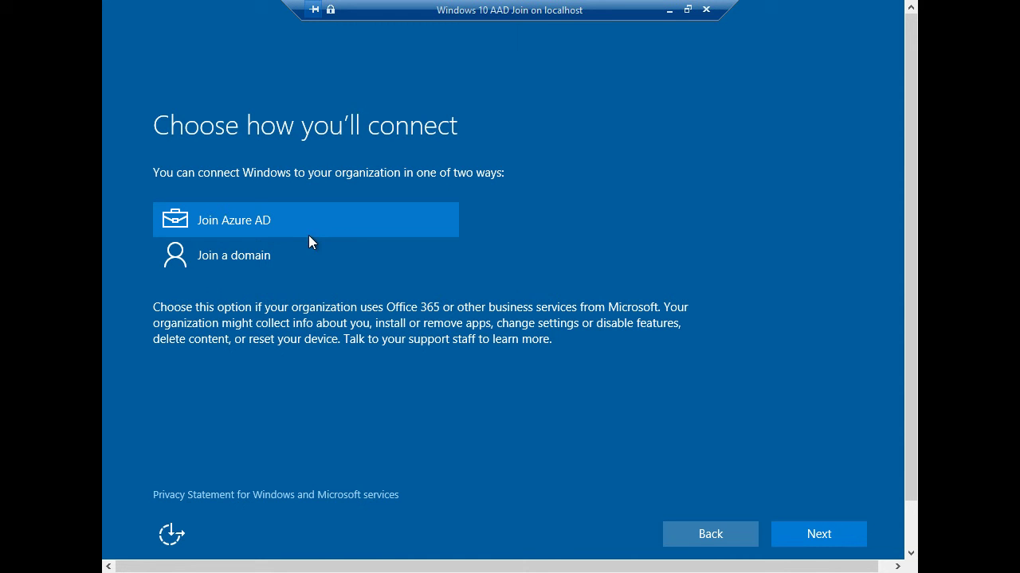
pyautogui.click(817, 536)
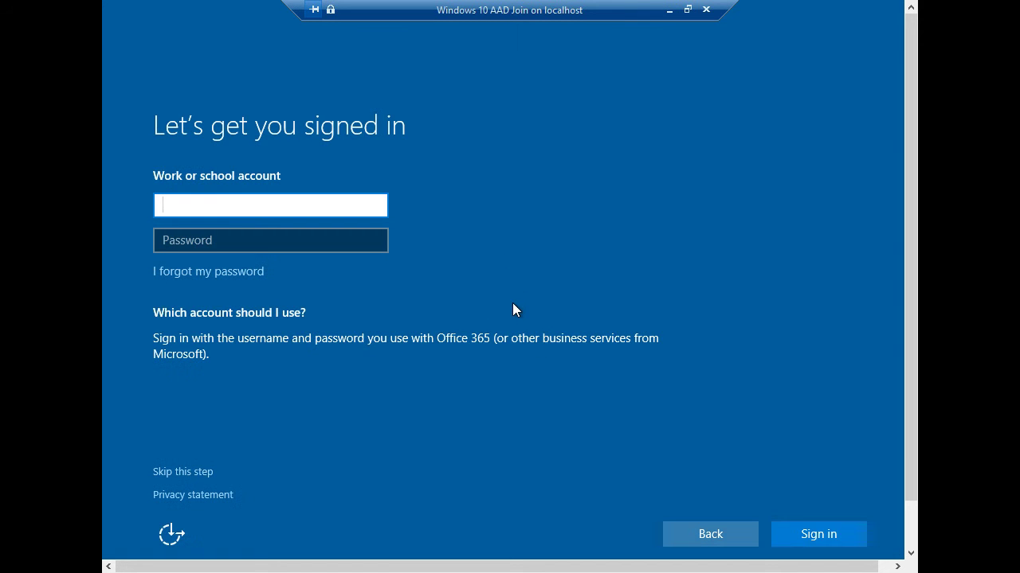
# Enter the work account's e-mail address and password, then sign in.
pyautogui.click(235, 209)
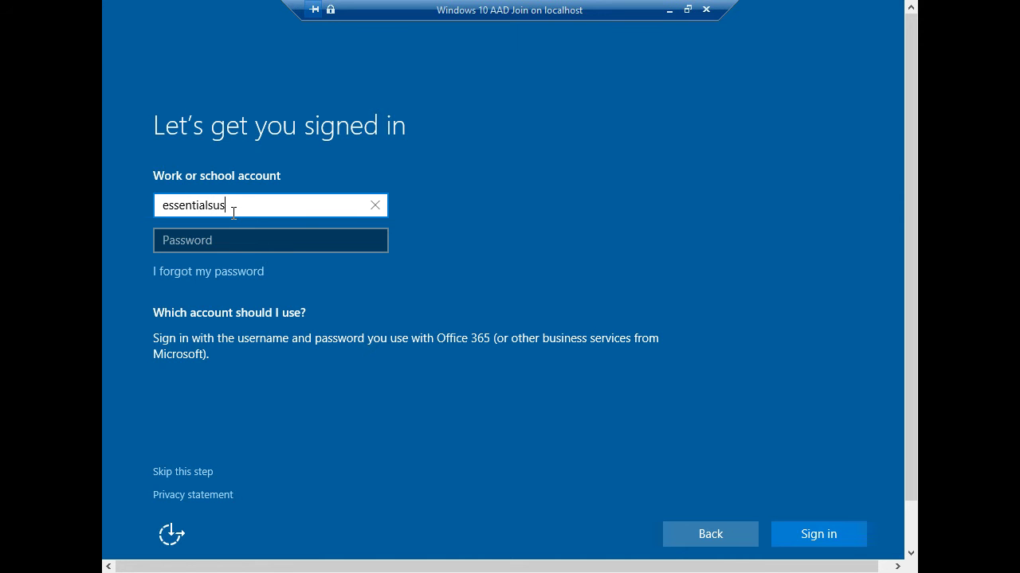
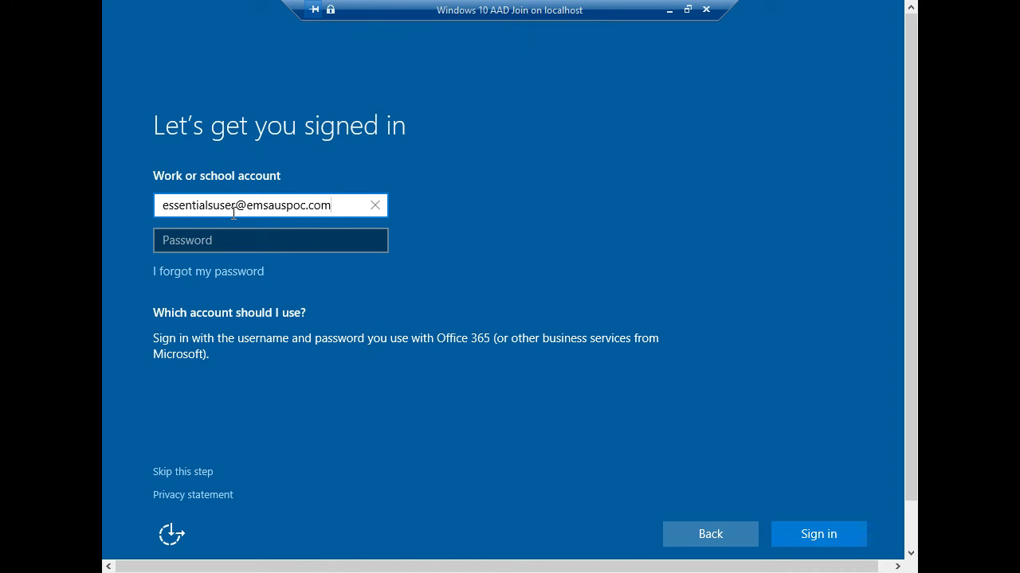
pyautogui.press('Tab')
pyautogui.write('•••••••••')
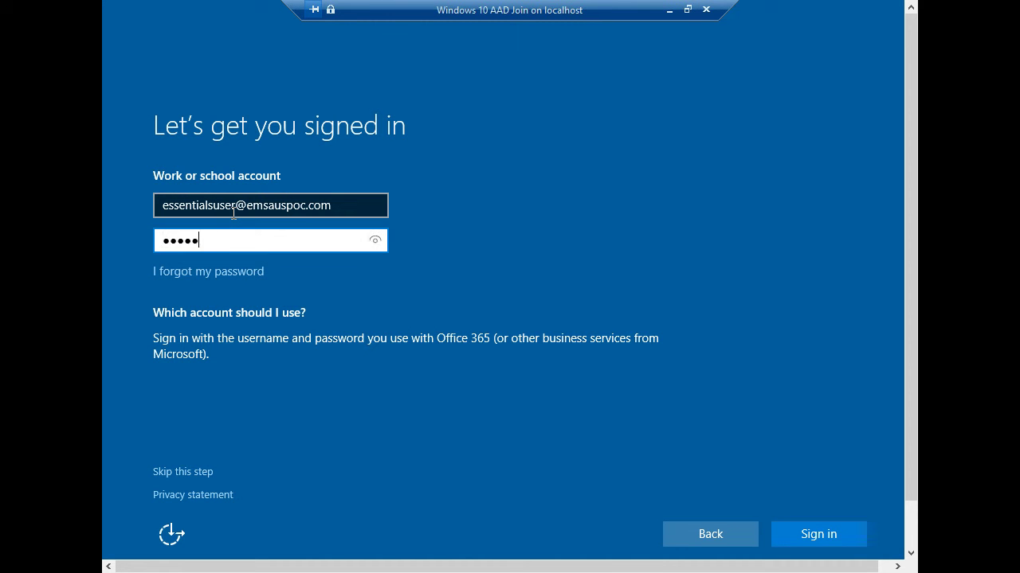
pyautogui.write('•••')
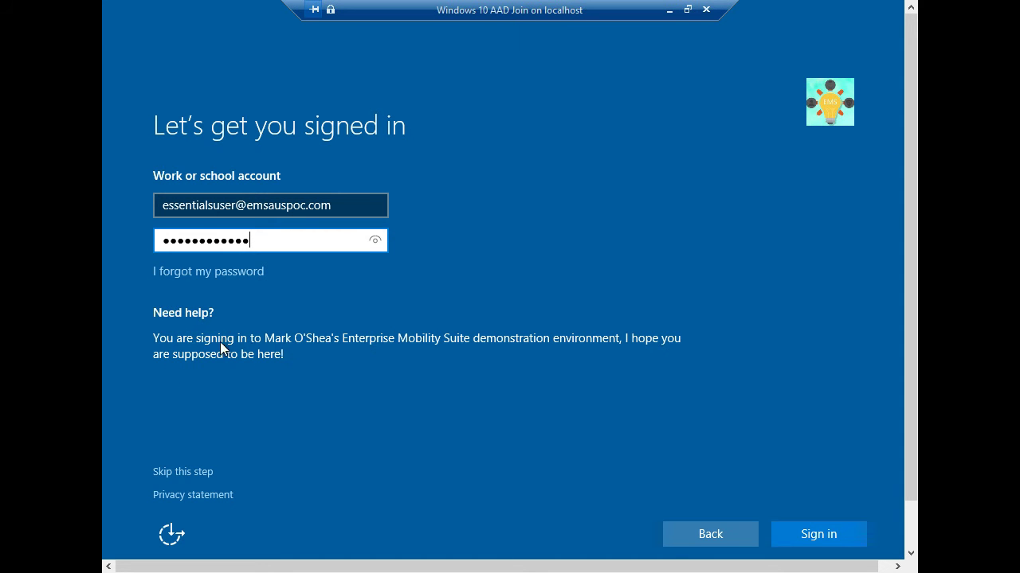
pyautogui.click(832, 537)
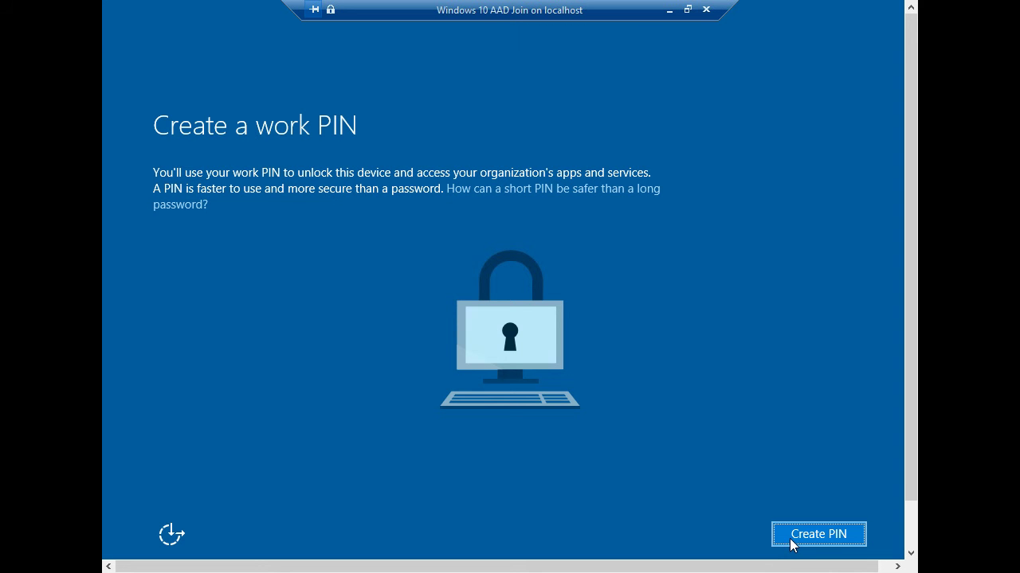
# Continue from the Create a work PIN page to the Set up a work PIN dialog.
pyautogui.click(801, 540)
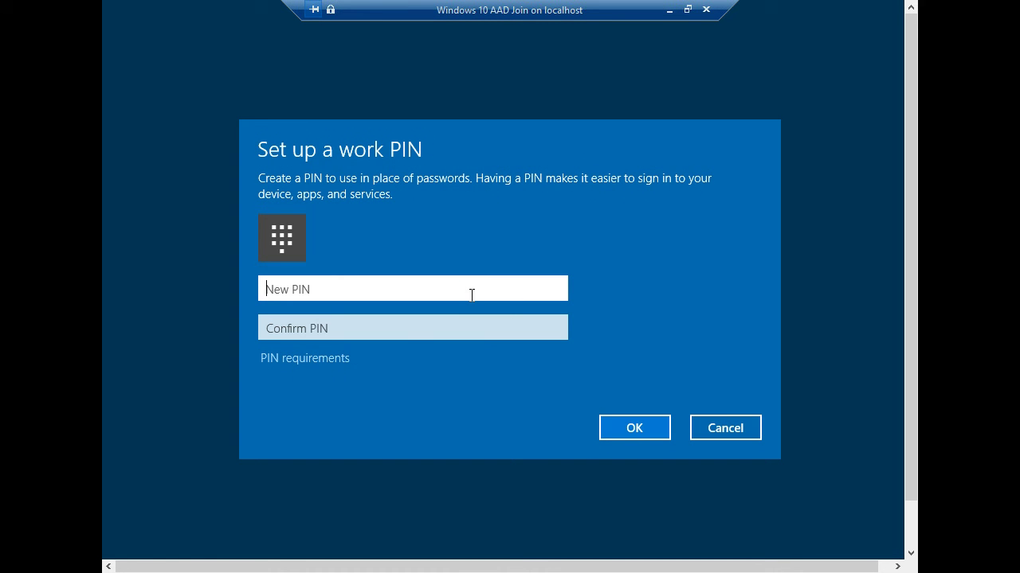
# Review the PIN requirements, then enter and confirm a four-digit work PIN.
pyautogui.click(299, 362)
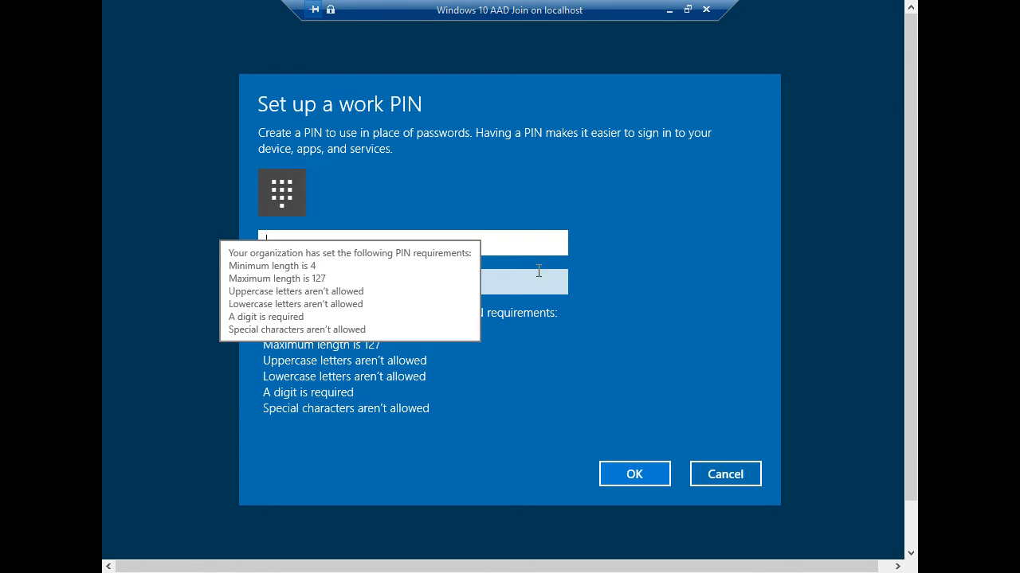
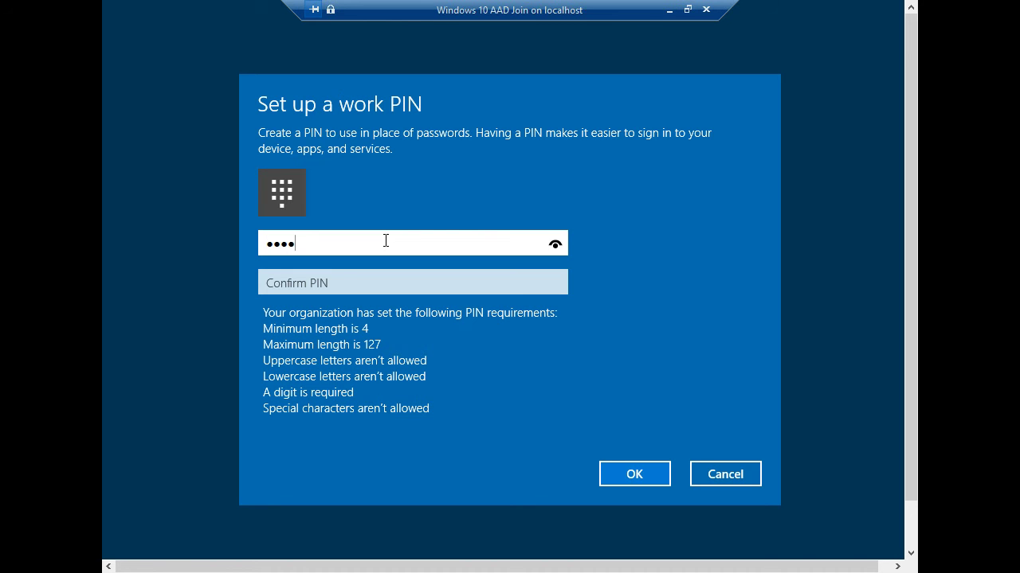
pyautogui.press('Tab')
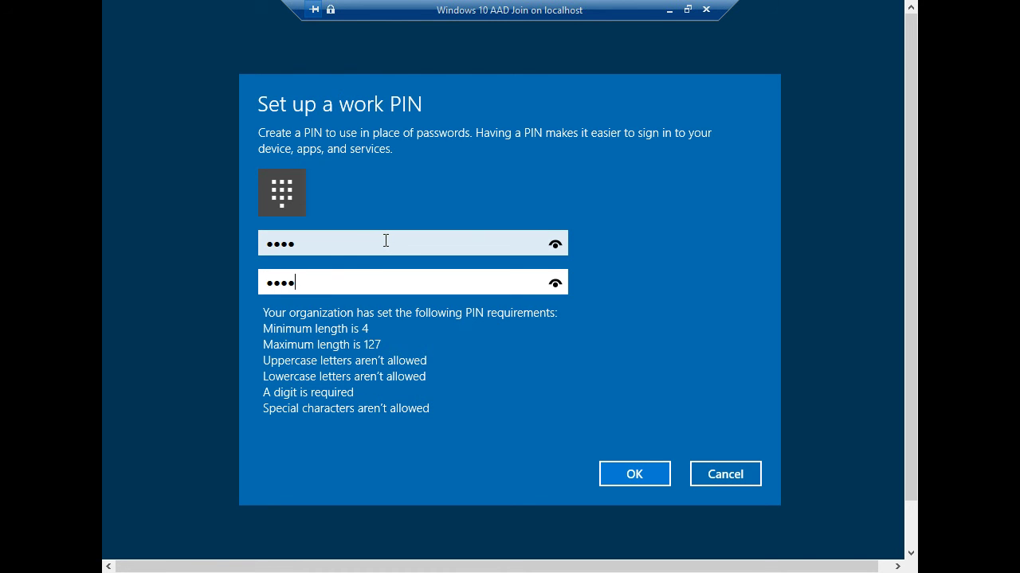
pyautogui.click(635, 475)
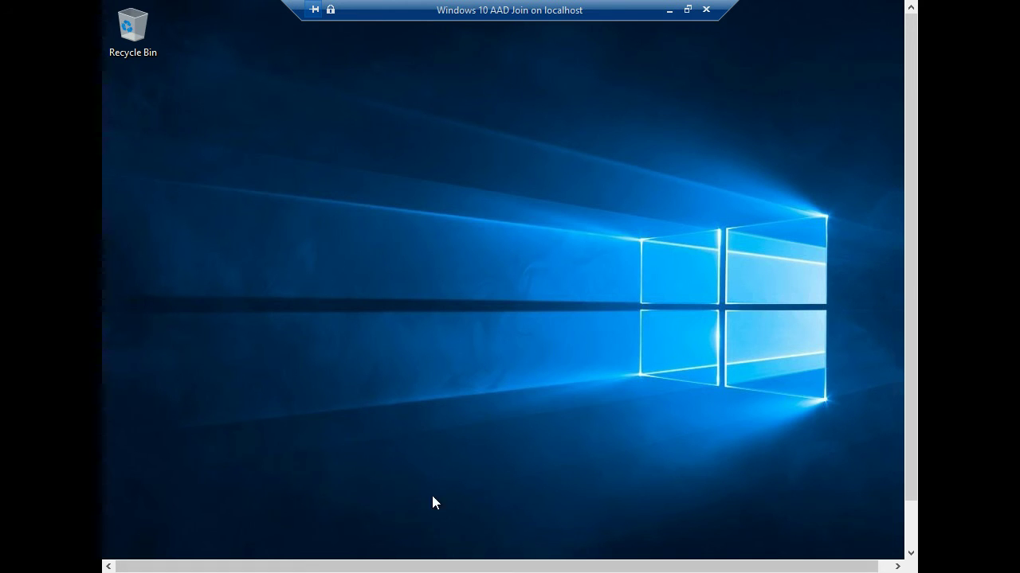
# Go to Settings > System > About, showing organization EMSAUSPOC and Windows 10 Pro.
pyautogui.moveTo(909, 452); pyautogui.dragTo(909, 508)
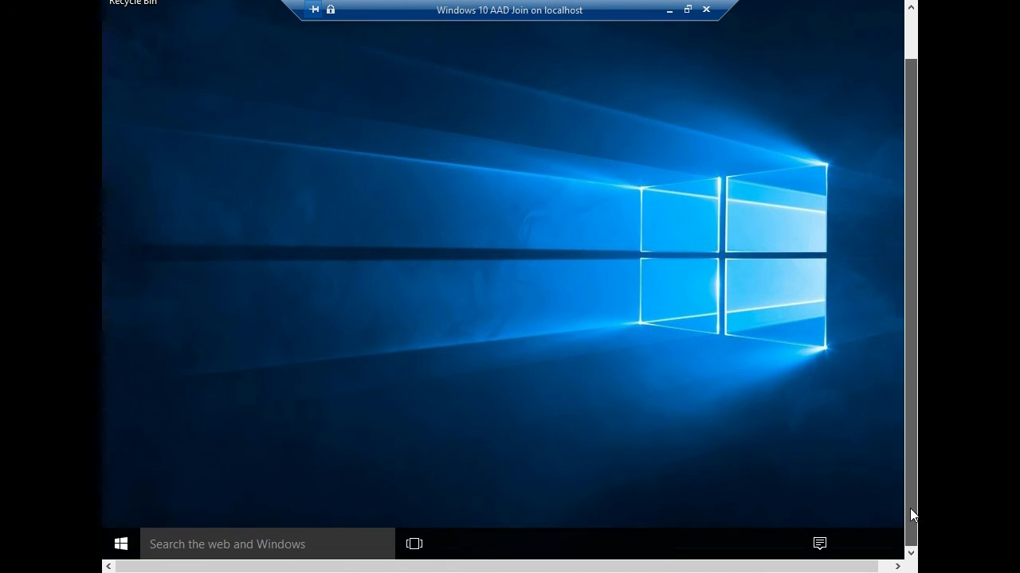
pyautogui.click(121, 544)
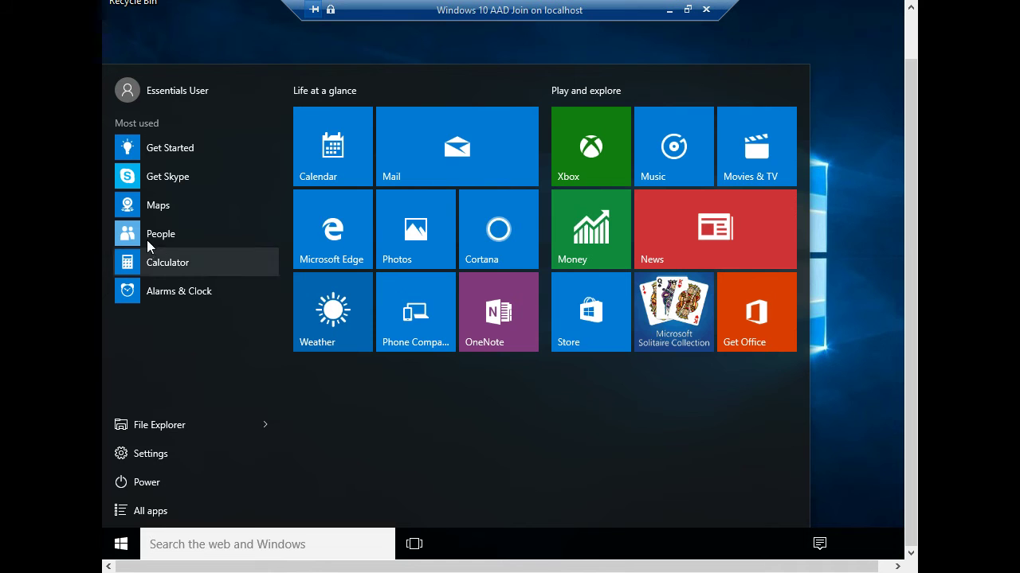
pyautogui.click(148, 454)
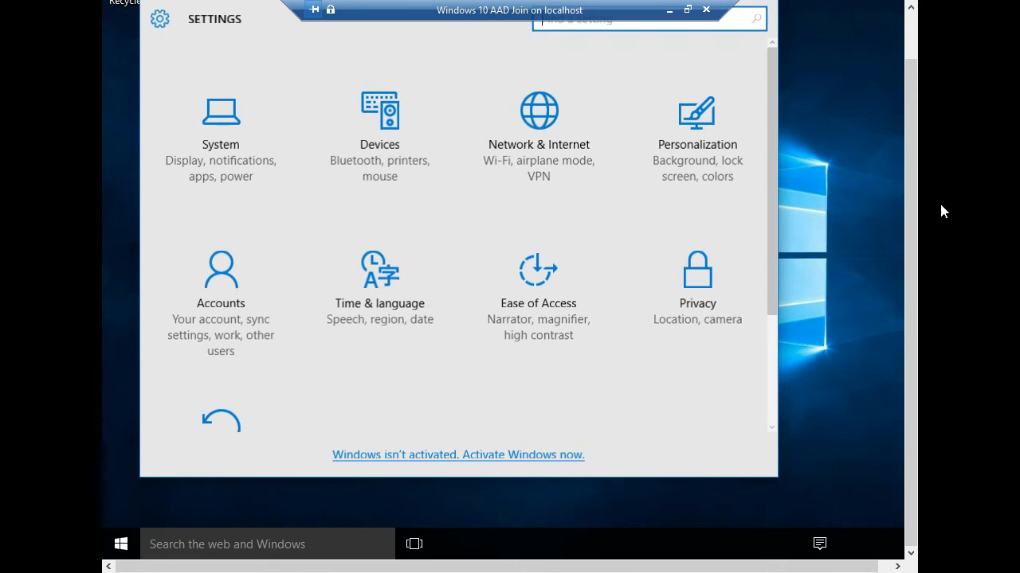
pyautogui.moveTo(912, 239); pyautogui.dragTo(912, 201)
pyautogui.click(219, 166)
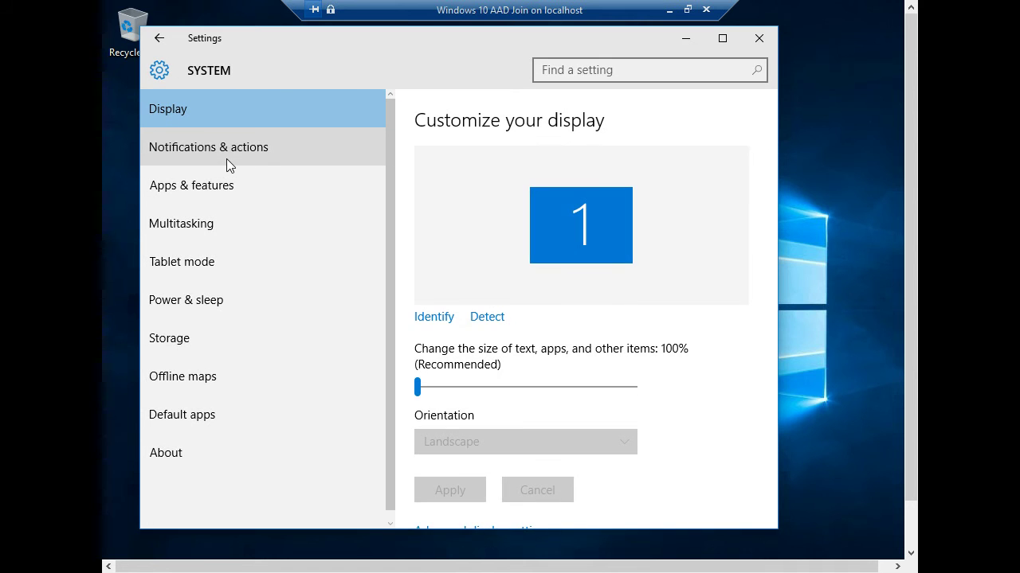
pyautogui.click(179, 452)
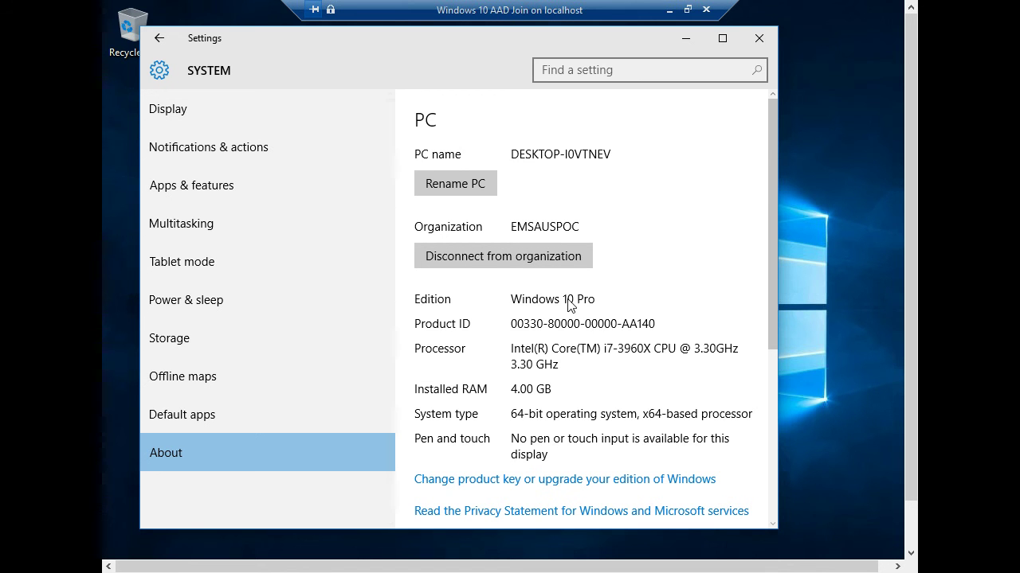
pyautogui.moveTo(905, 438); pyautogui.dragTo(913, 509)
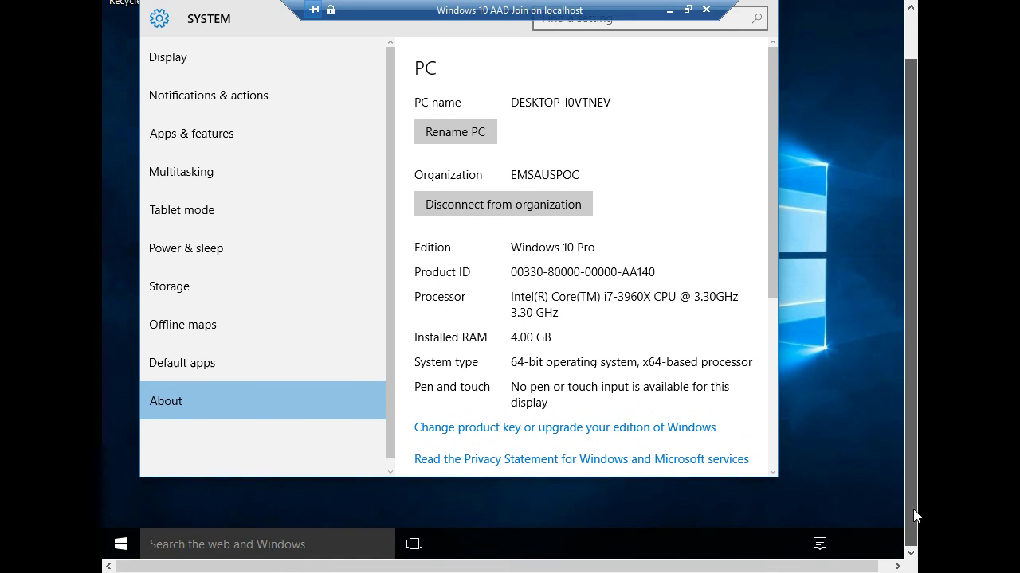
# View the classic System information window from the Start right-click menu, then close it.
pyautogui.rightClick(122, 544)
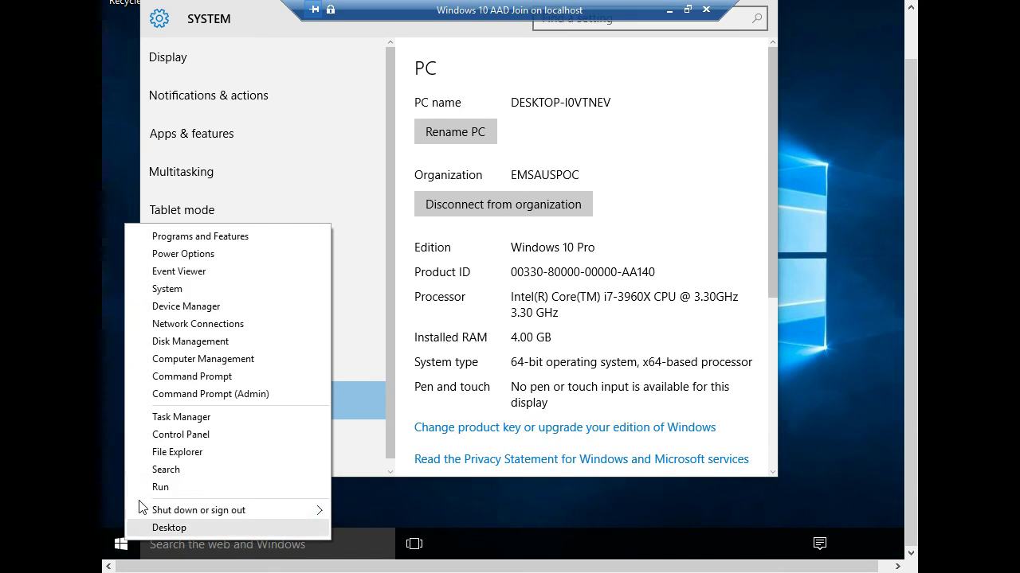
pyautogui.click(165, 289)
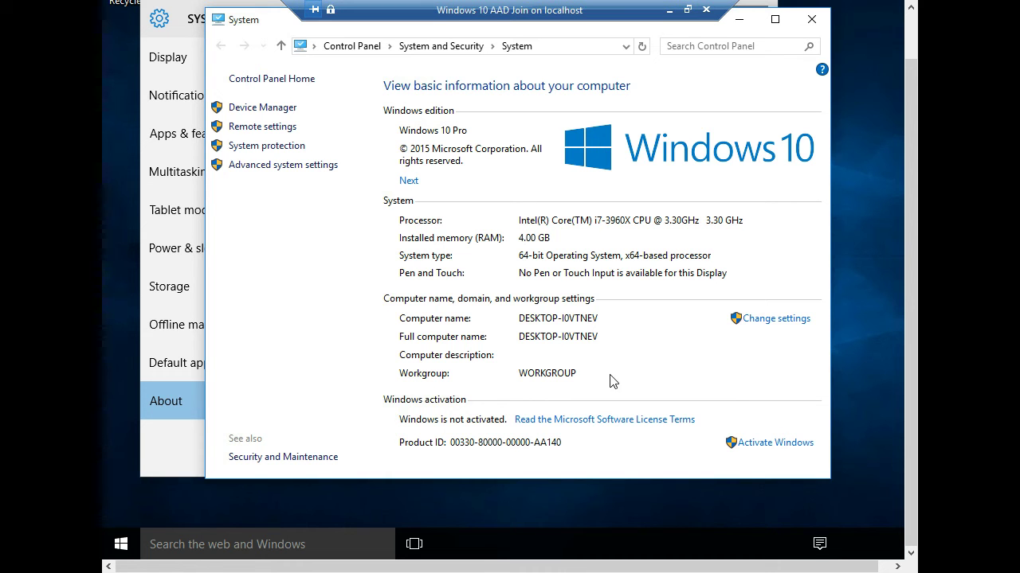
pyautogui.click(810, 19)
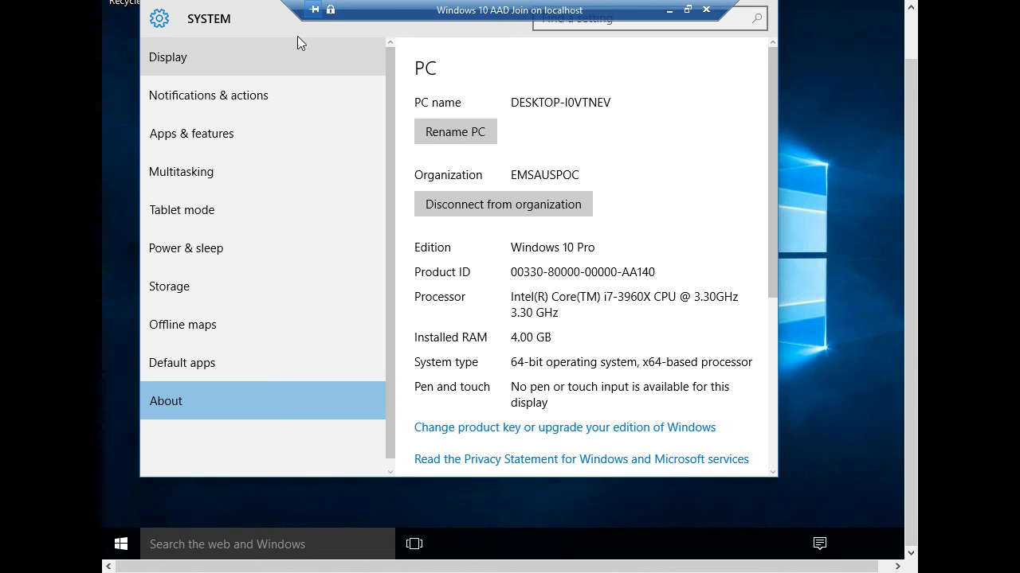
# Close Settings and allow the PC to be discoverable on the DOUBLEOSHEA.local network.
pyautogui.moveTo(912, 89); pyautogui.dragTo(912, 49)
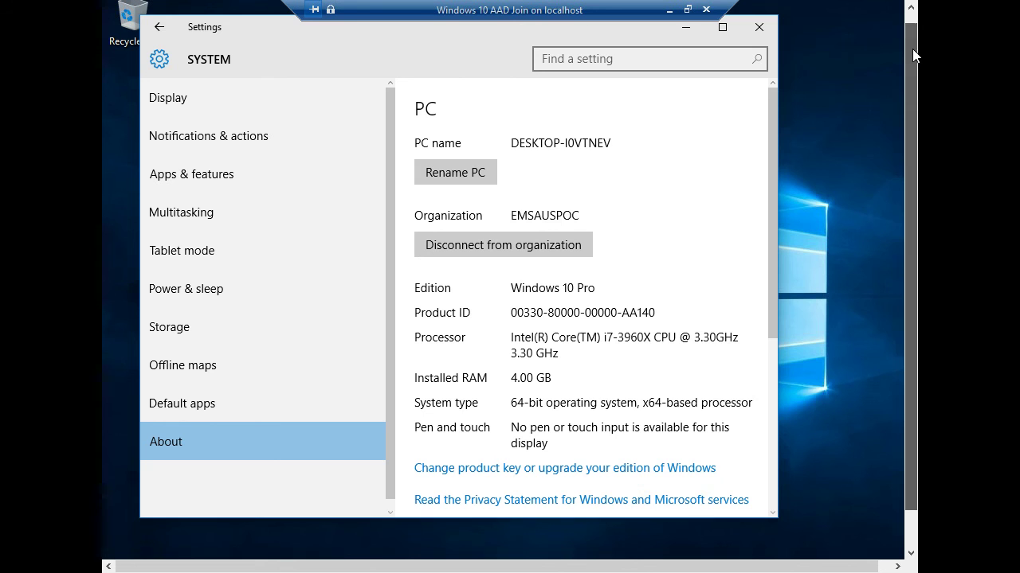
pyautogui.click(760, 28)
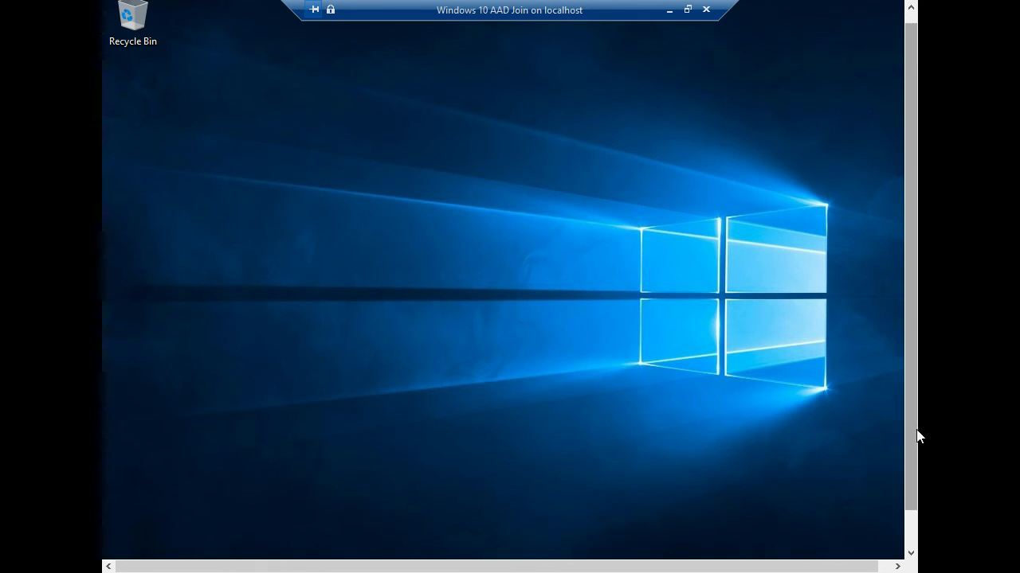
pyautogui.moveTo(917, 437)
pyautogui.mouseDown()
pyautogui.moveTo(923, 487)
pyautogui.moveTo(915, 420)
pyautogui.moveTo(912, 450)
pyautogui.mouseUp()
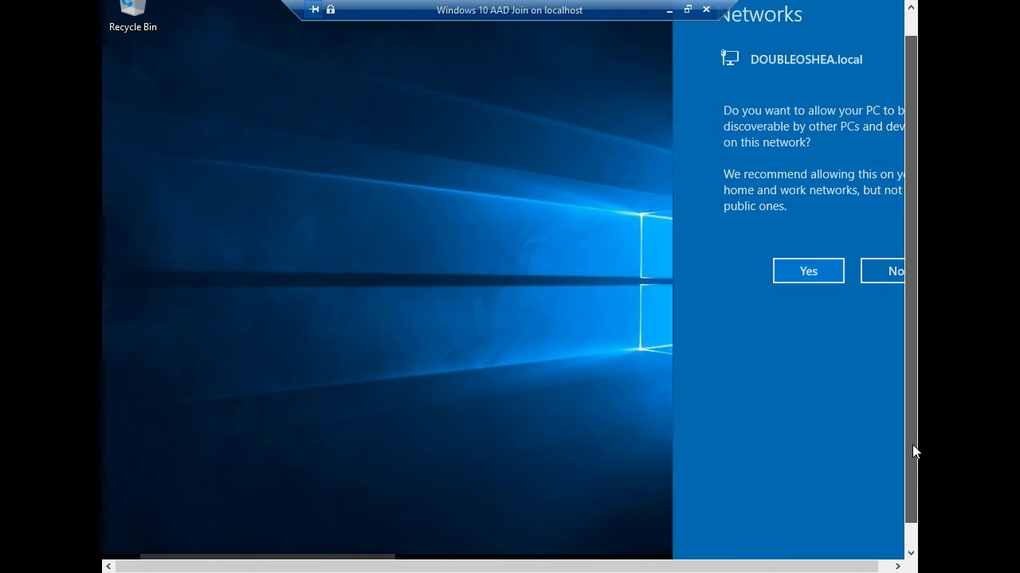
pyautogui.click(759, 269)
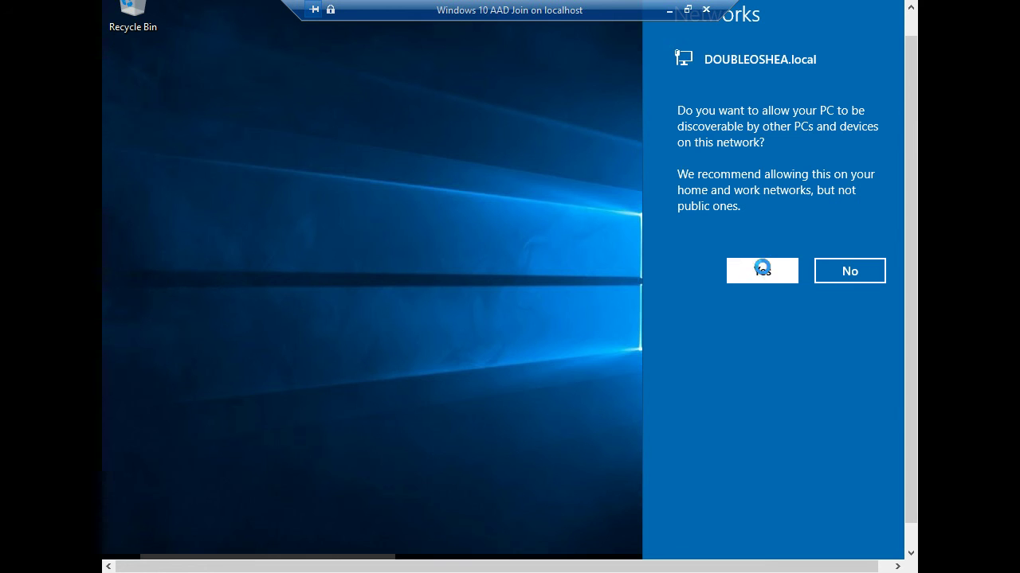